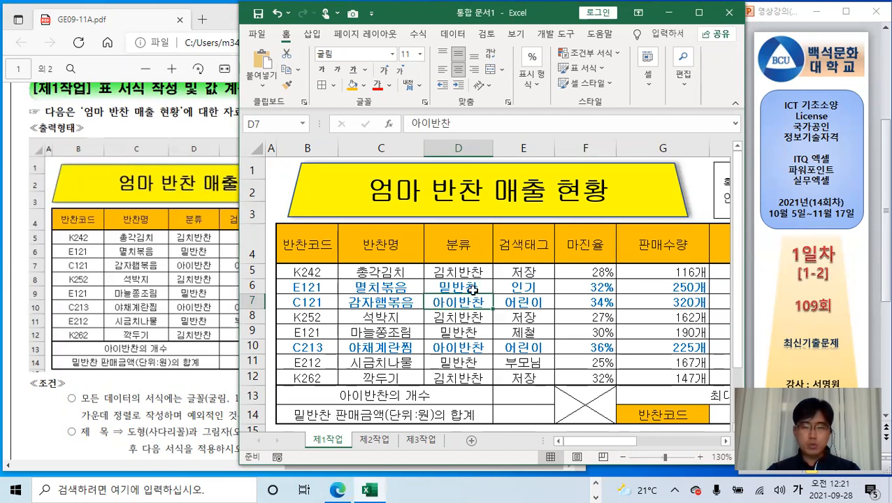
left_click(572, 283)
left_click(573, 273)
left_click(523, 272)
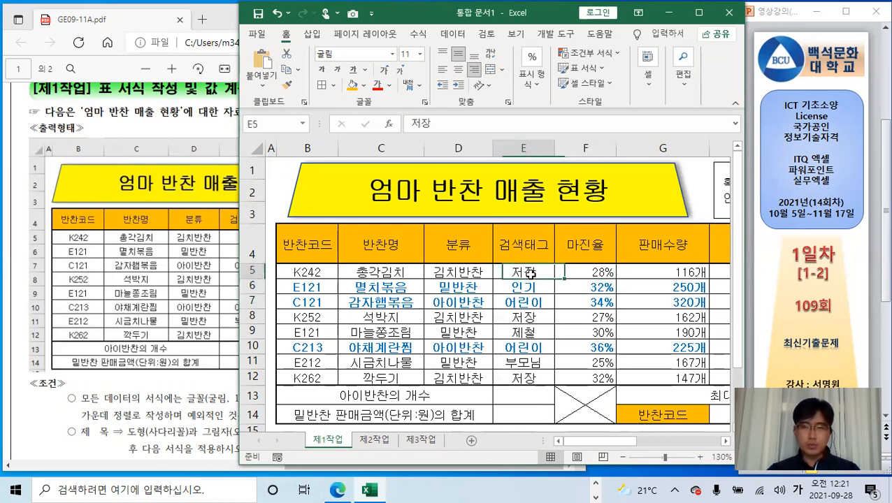
left_click(467, 273)
left_click(399, 273)
left_click(316, 274)
left_click(323, 289)
left_click(363, 286)
left_click(441, 284)
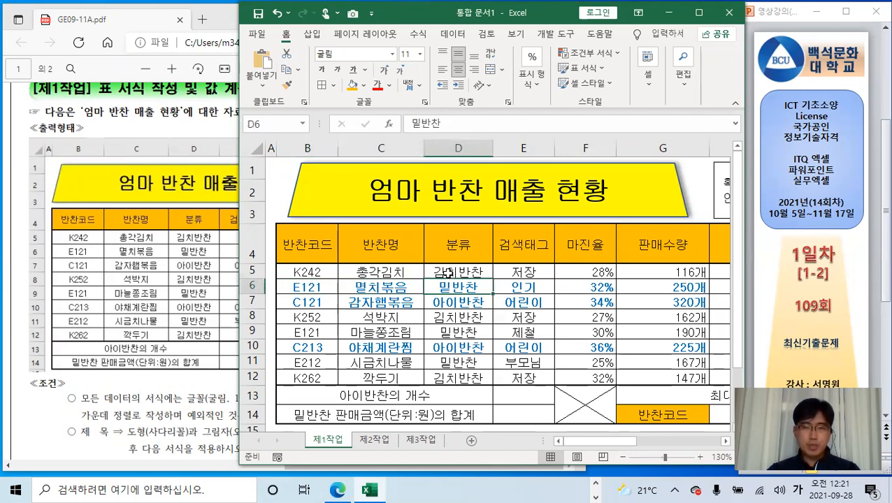
left_click(441, 272)
left_click(403, 273)
left_click(482, 291)
left_click(513, 304)
left_click(575, 319)
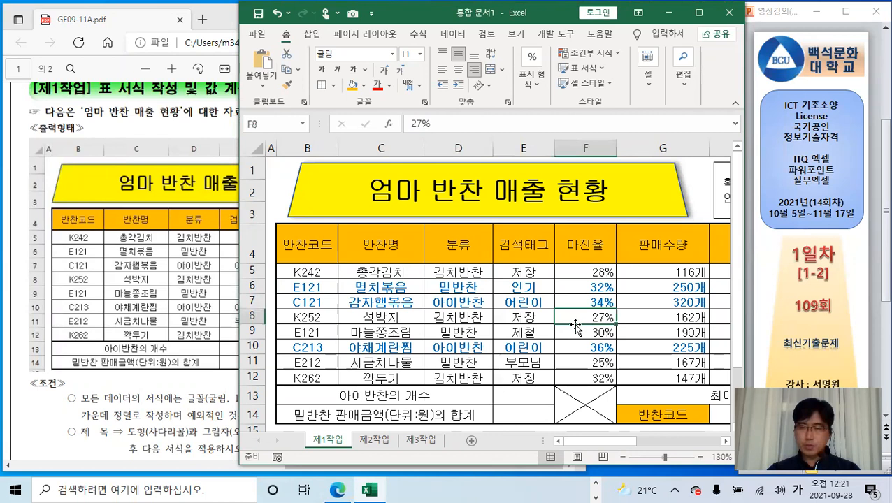
left_click(326, 275)
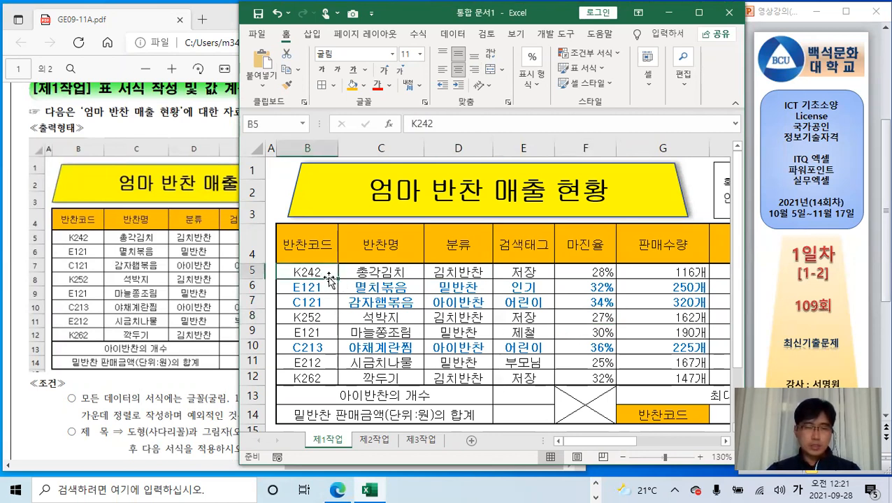
left_click(358, 297)
left_click(456, 328)
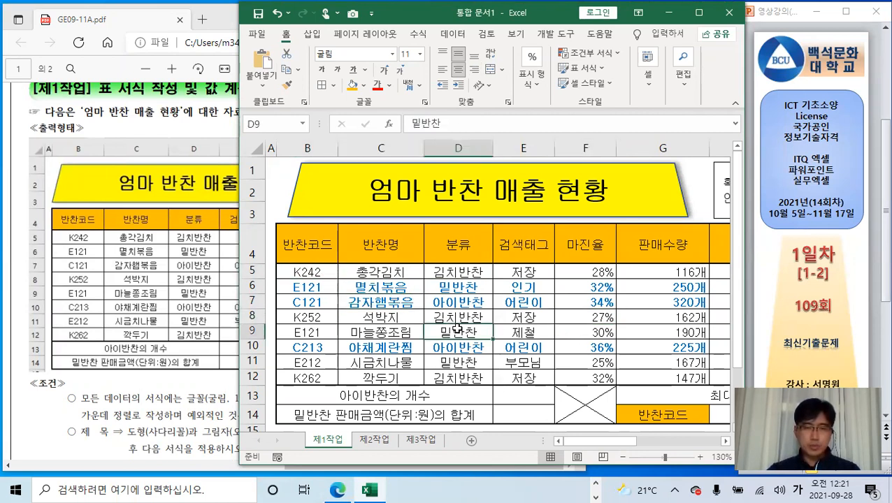
- Switch to GE09-11A.pdf in the browser and read the 제2작업 goal seek and filter instructions
left_click(197, 303)
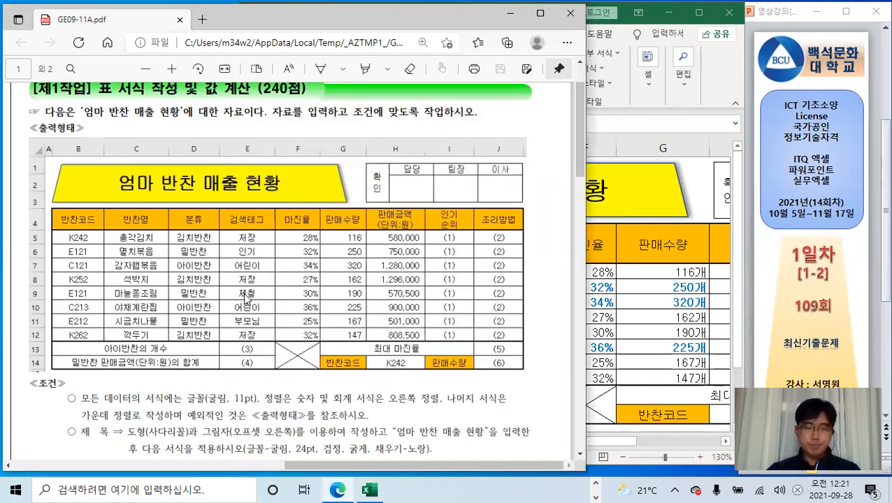
scroll(246, 297, "down", 8)
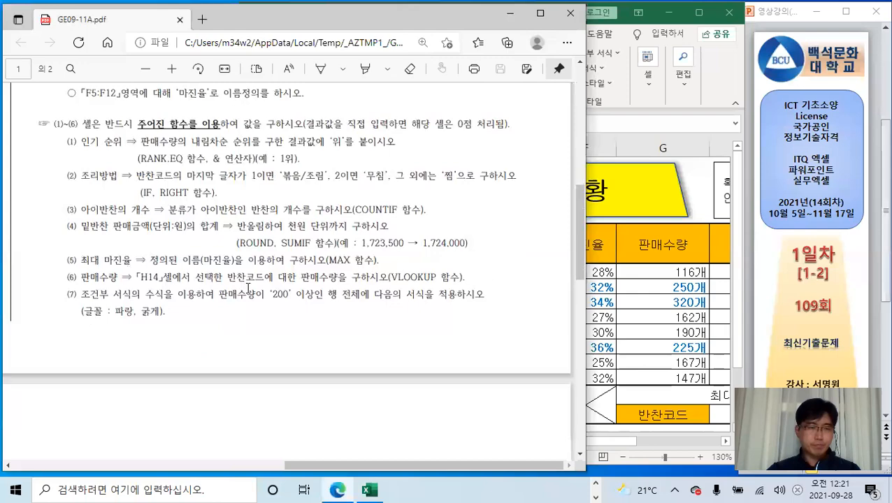
scroll(249, 289, "down", 6)
left_click_drag(369, 465, 155, 473)
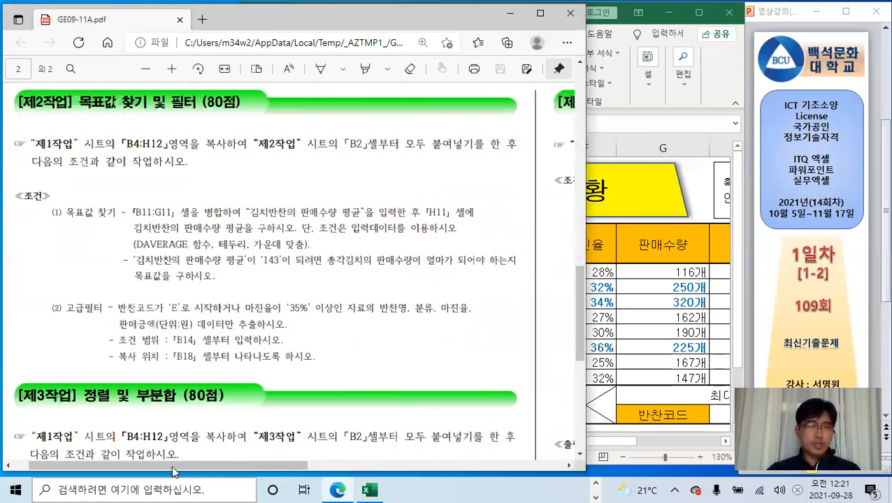
scroll(488, 190, "down", 1)
scroll(488, 190, "up", 1)
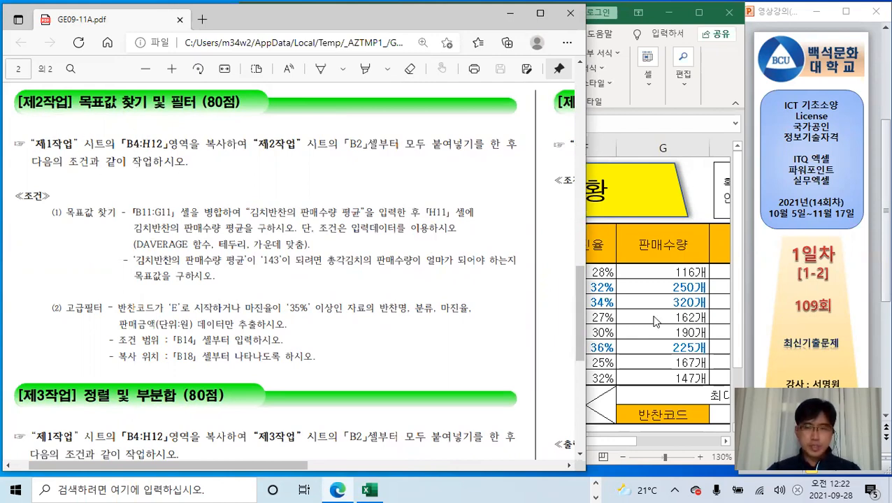
- Switch to Excel and select the range B4:H12 on the 제1작업 sheet
left_click(654, 321)
left_click_drag(313, 246, 545, 378)
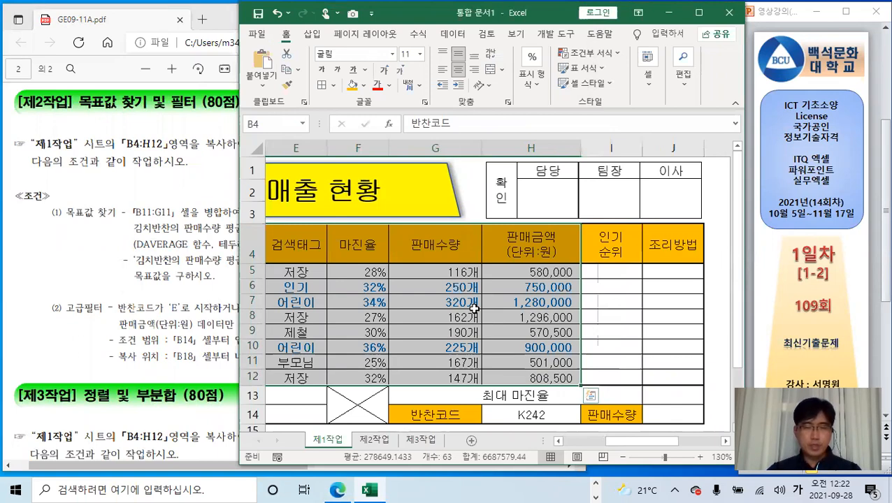
scroll(474, 309, "down", 1, "ctrl")
left_click_drag(635, 442, 603, 454)
- Switch to GE09-11A.pdf and compare the copy and paste instructions of the 제2작업 and 제3작업 tasks
left_click(188, 152)
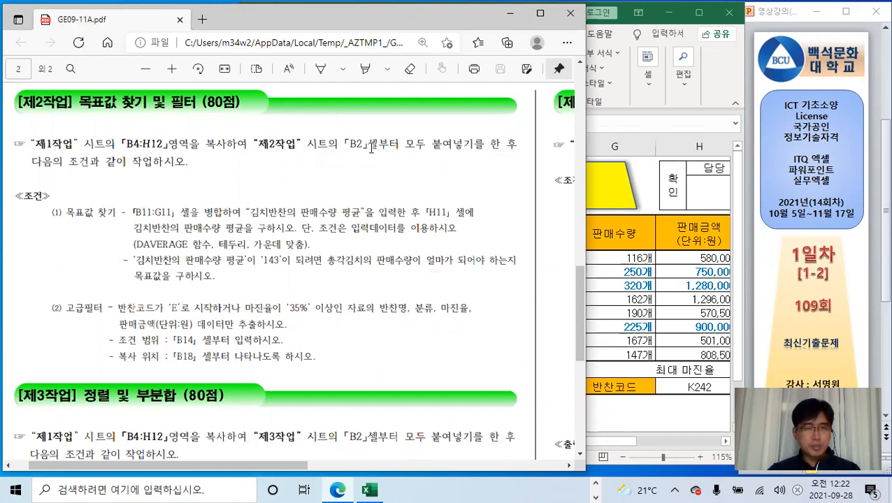
scroll(230, 268, "down", 1)
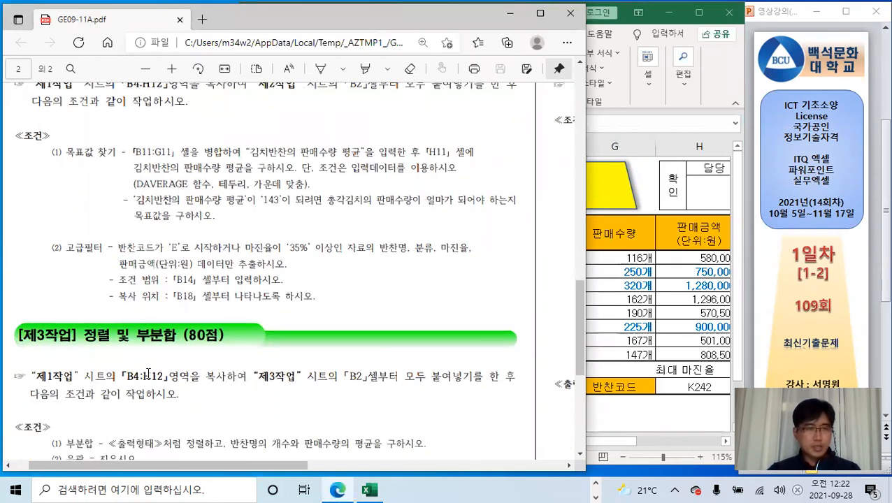
scroll(267, 172, "up", 1)
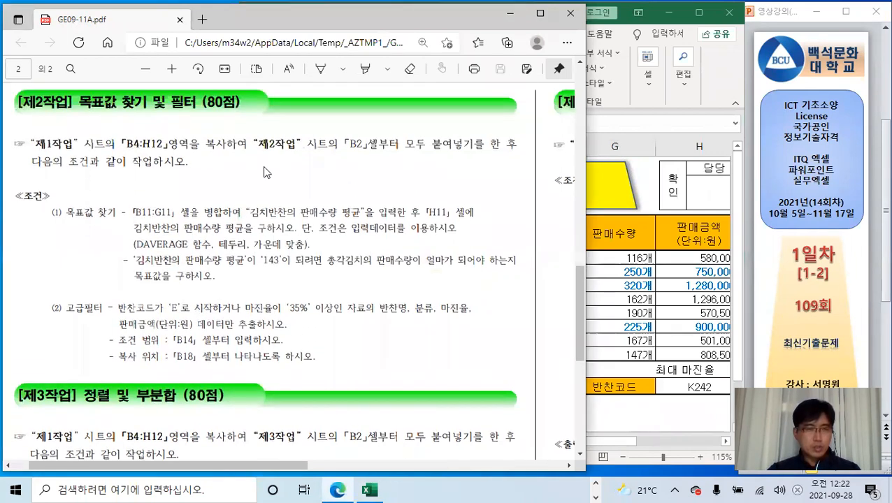
scroll(301, 259, "down", 1)
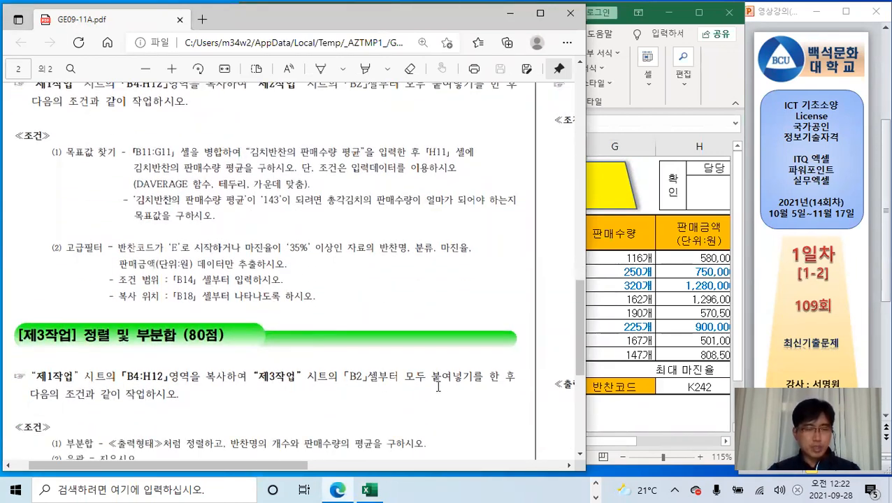
scroll(445, 326, "up", 1)
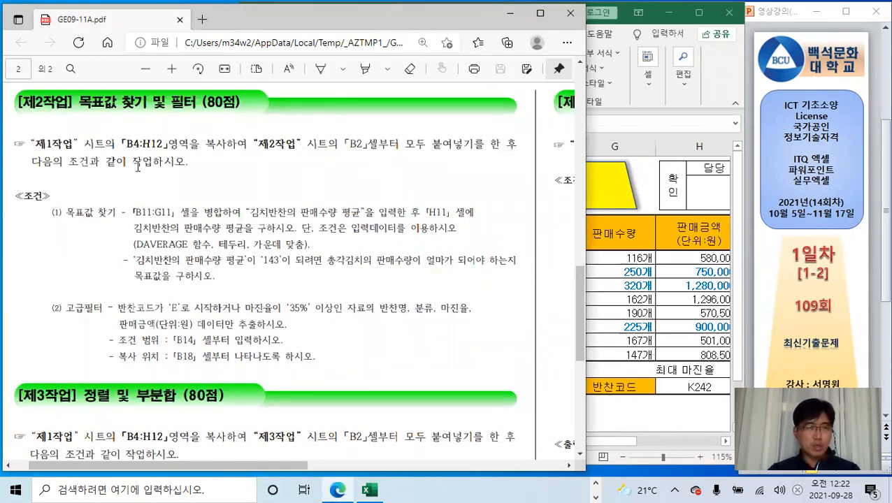
scroll(93, 328, "down", 2)
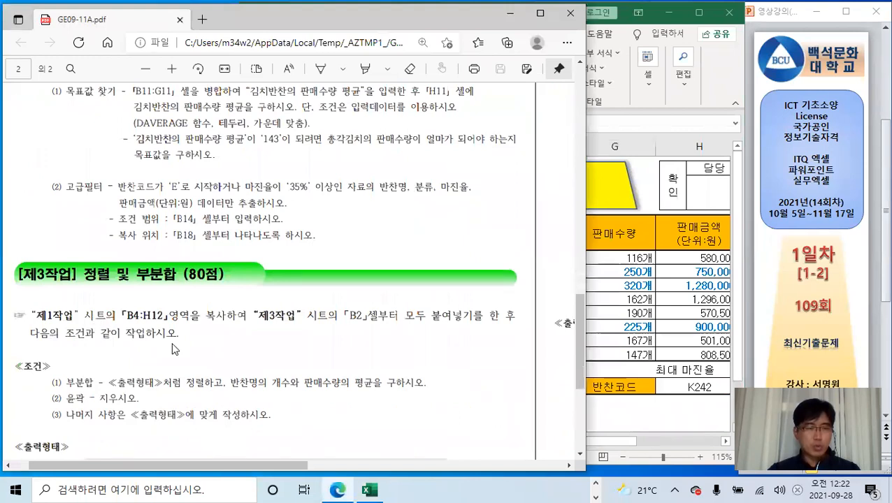
scroll(196, 298, "up", 2)
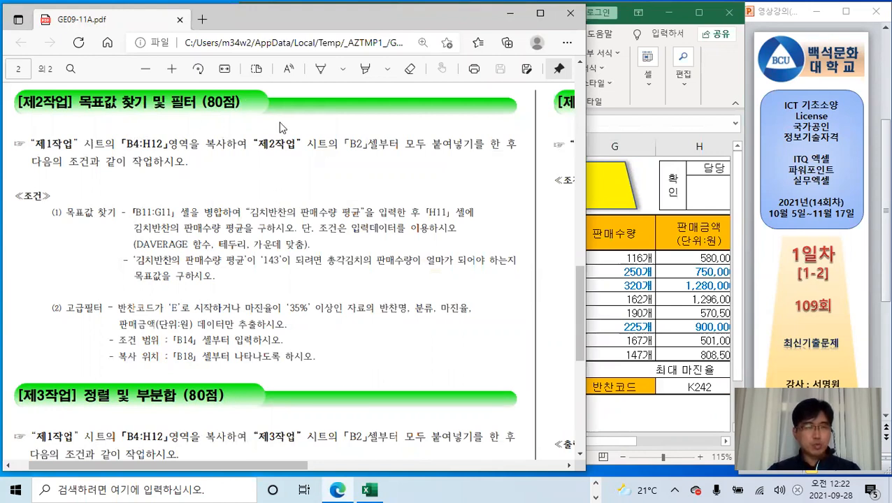
scroll(237, 206, "down", 2)
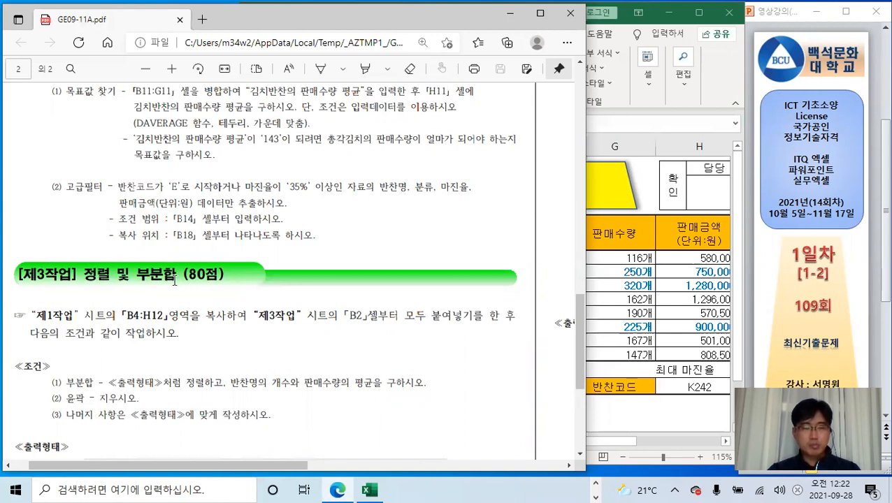
scroll(184, 276, "up", 3)
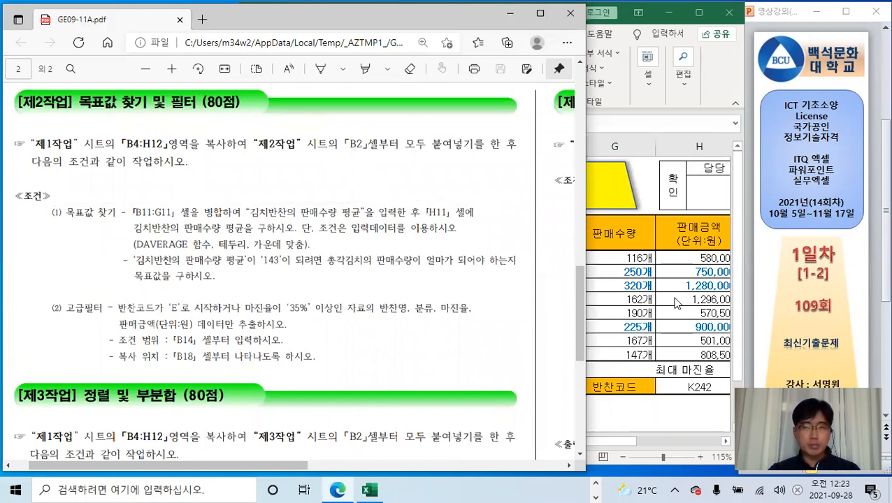
- Return to Excel and copy B4:H12 from the 제1작업 sheet to cell B2 of the 제2작업 sheet
left_click(649, 276)
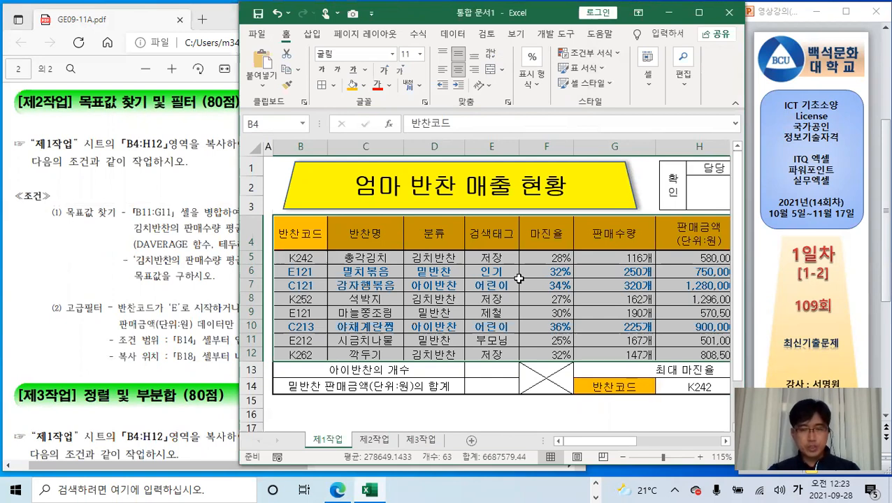
key("ctrl+c")
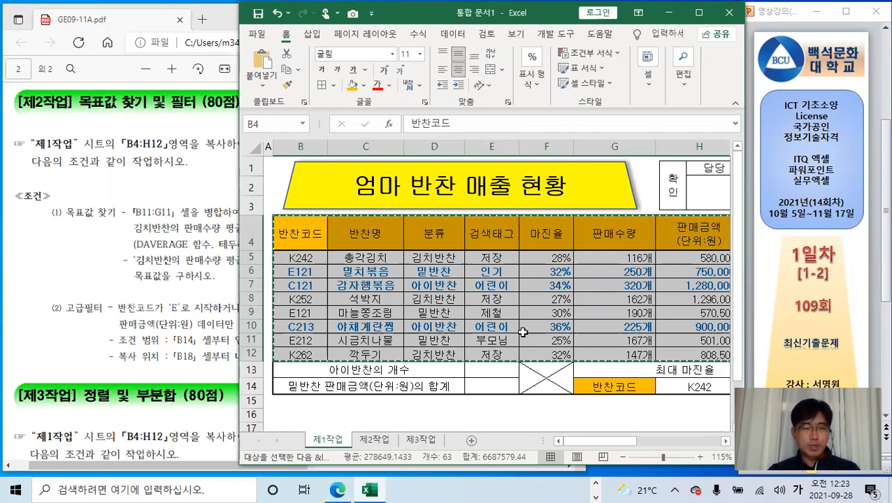
left_click(375, 441)
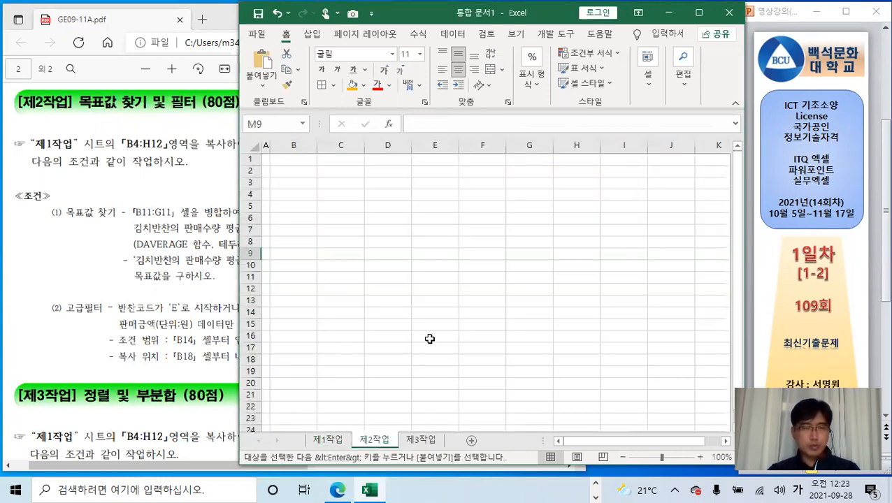
left_click(296, 172)
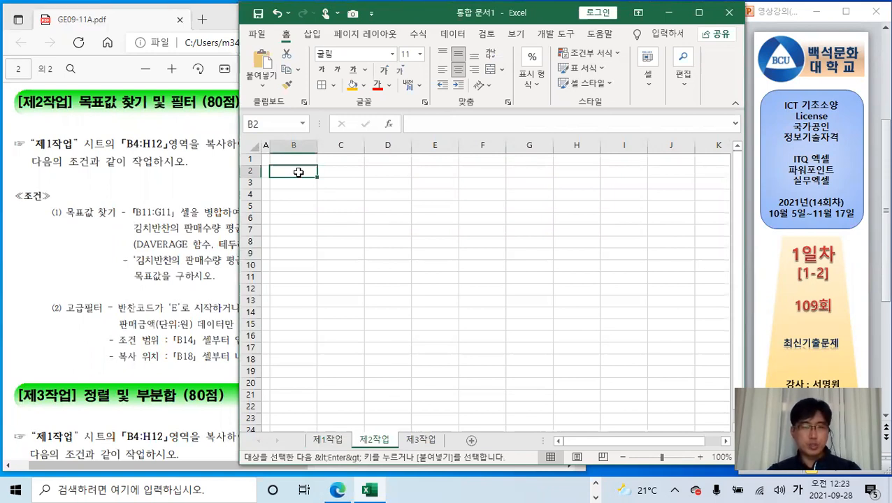
key("ctrl+v")
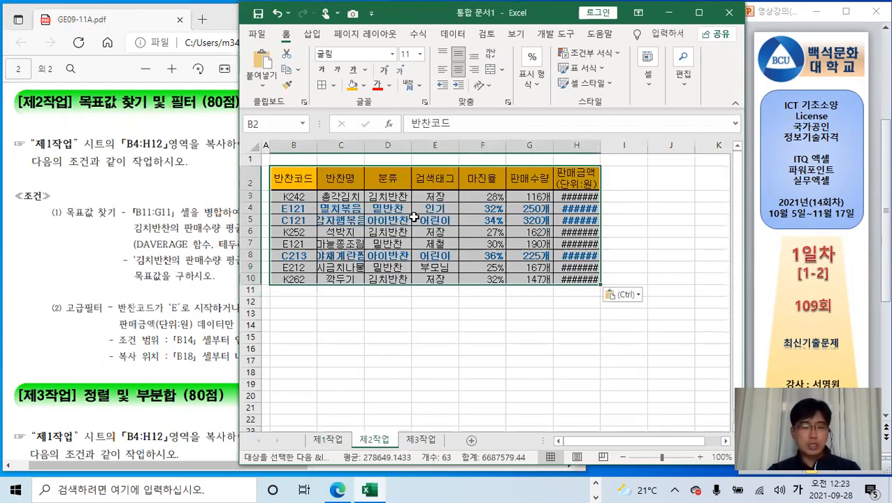
- Apply the source column widths to the pasted table on 제2작업 using Paste Special with the 열 너비 option
scroll(414, 218, "up", 2, "ctrl")
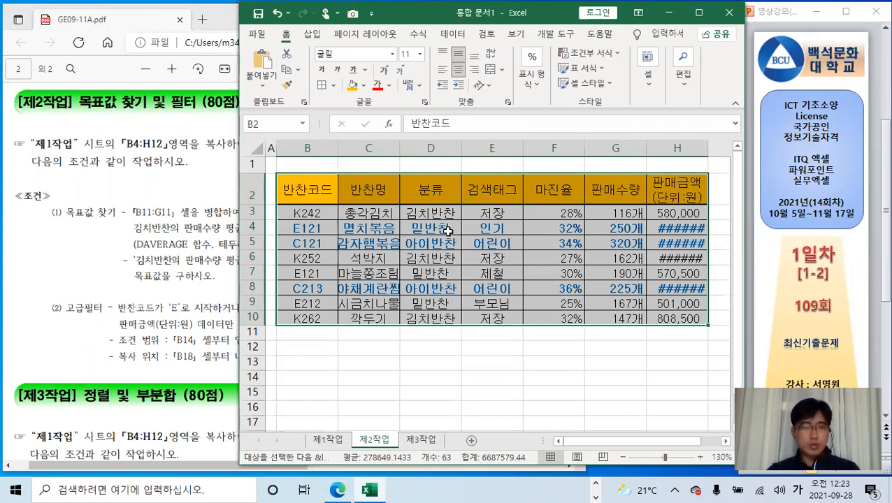
left_click(146, 229)
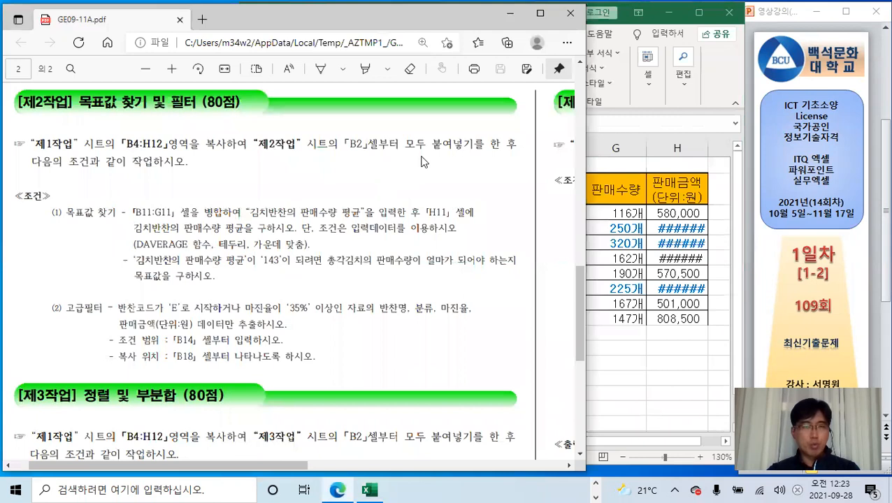
key("alt+Tab")
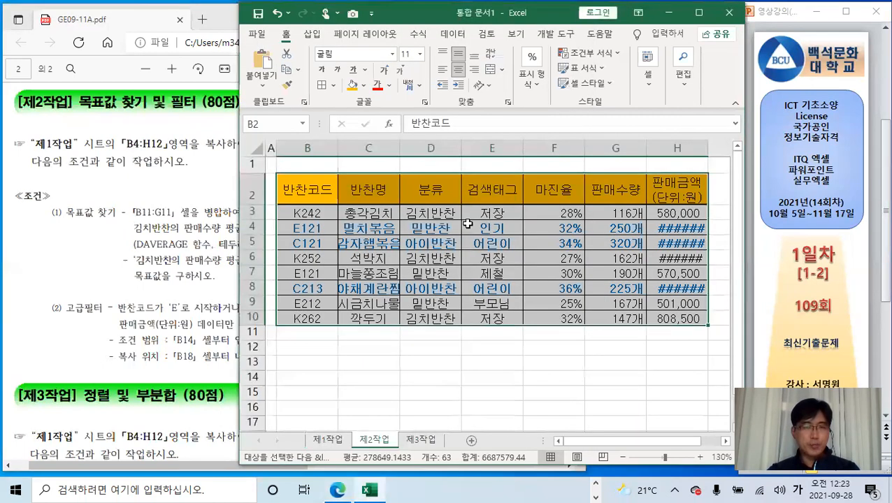
right_click(448, 234)
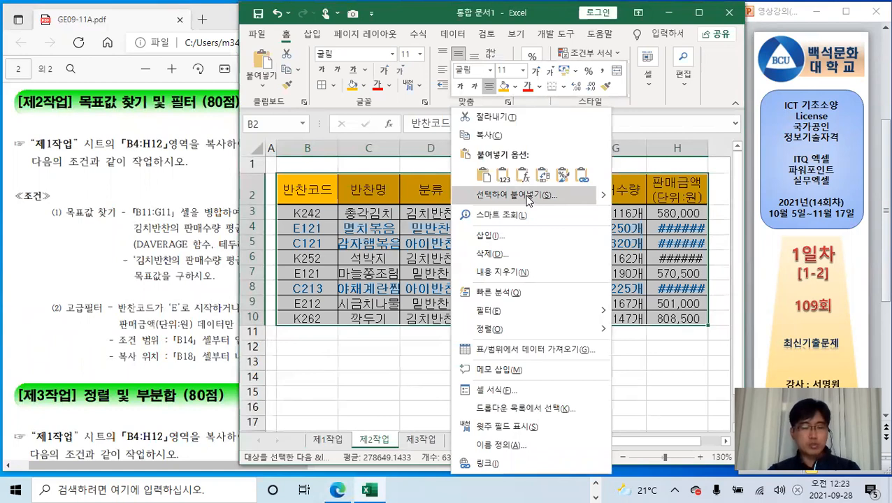
key("ctrl")
key("ctrl")
key("ctrl")
key("ctrl")
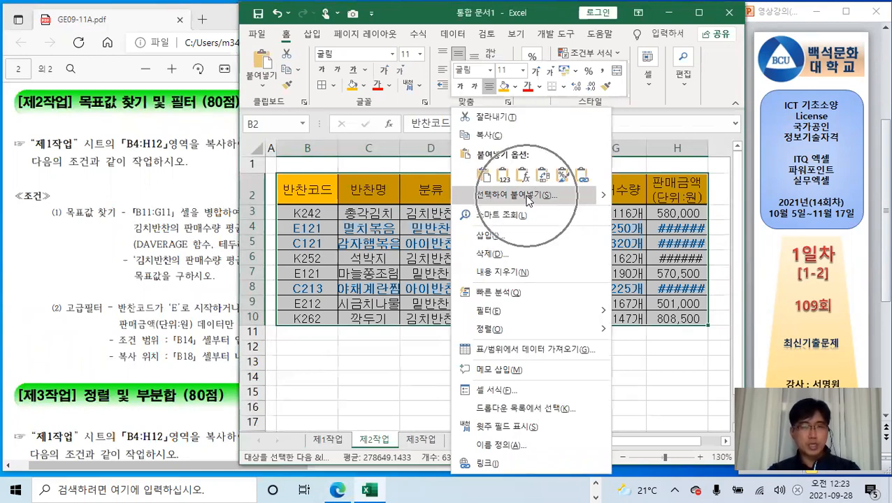
left_click(528, 197)
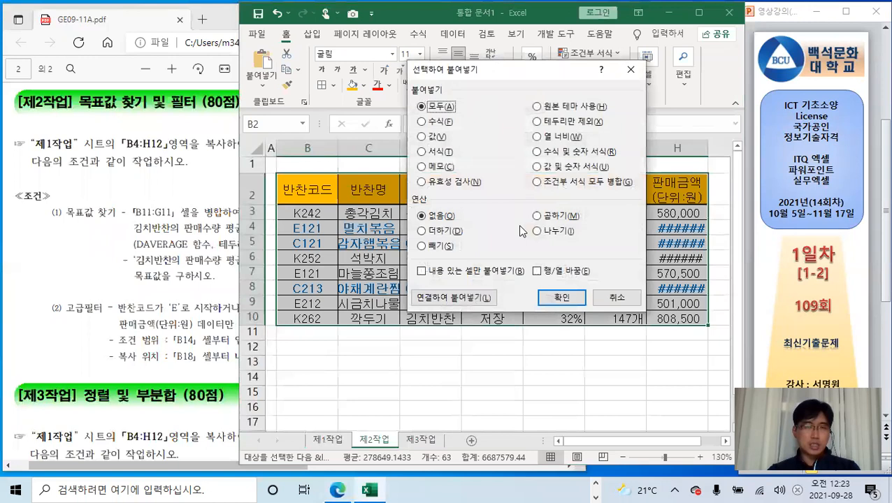
left_click(550, 137)
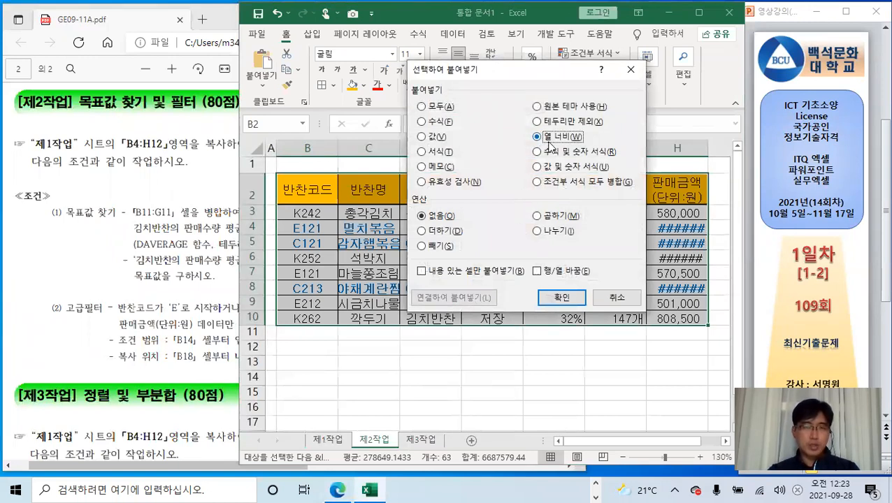
left_click(560, 299)
scroll(490, 231, "down", 2)
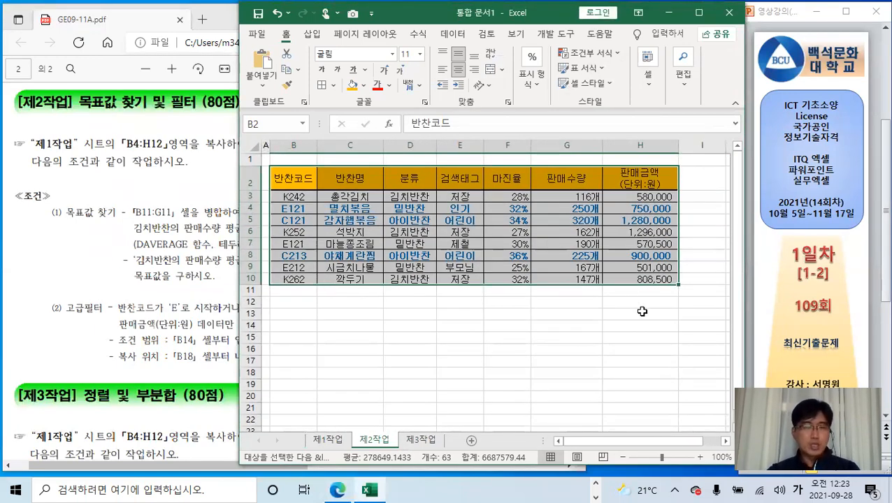
- Apply a thick outside border (굵은 바깥쪽 테두리) to the table B2:H10 on the 제2작업 sheet
left_click(652, 361)
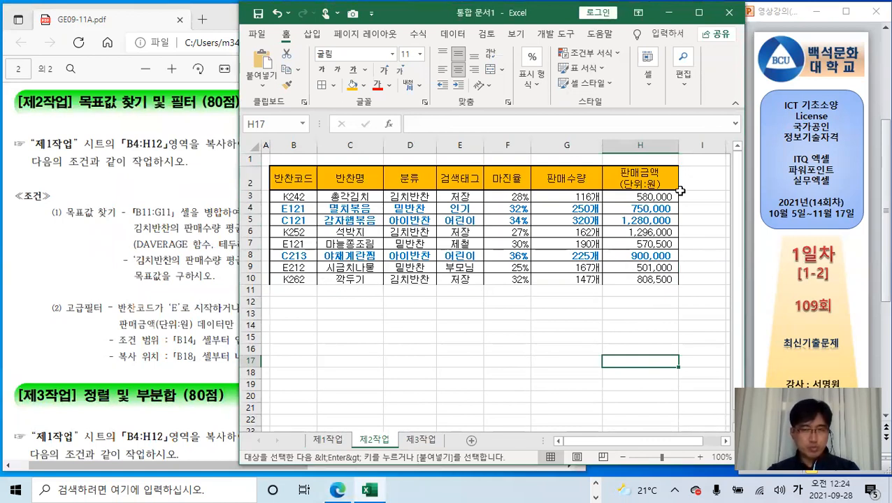
left_click(534, 314)
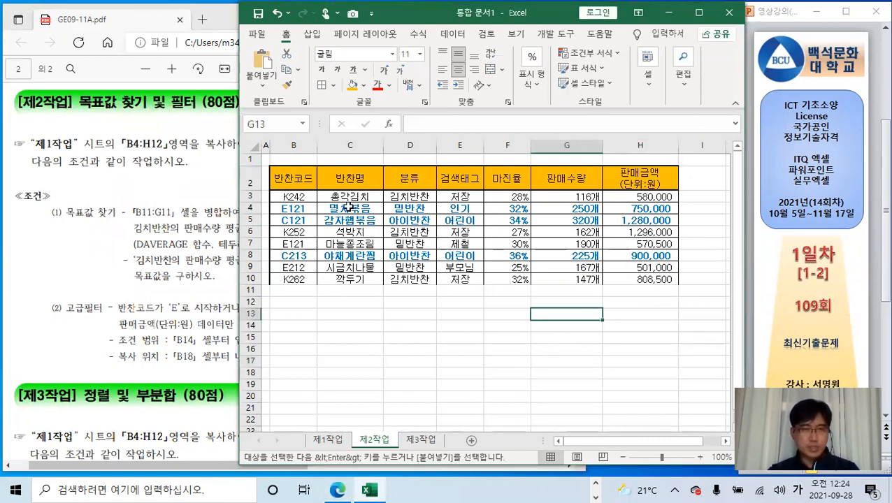
left_click_drag(312, 180, 646, 291)
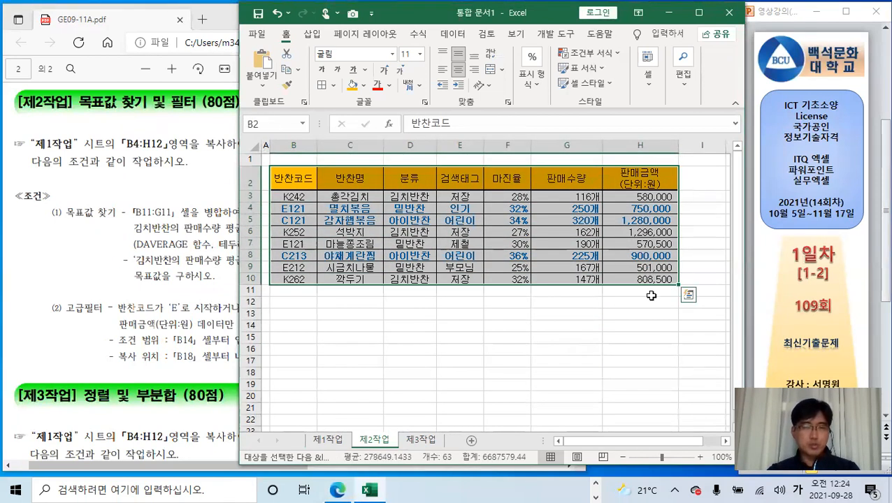
left_click(335, 87)
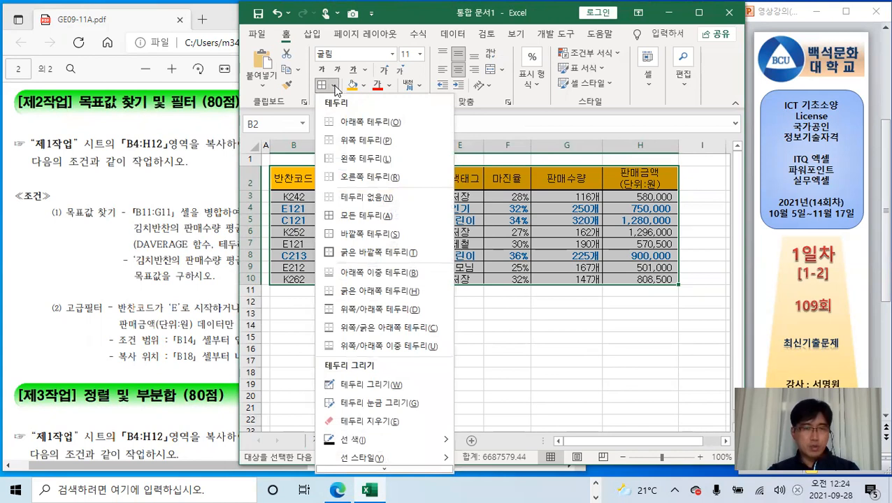
left_click(381, 253)
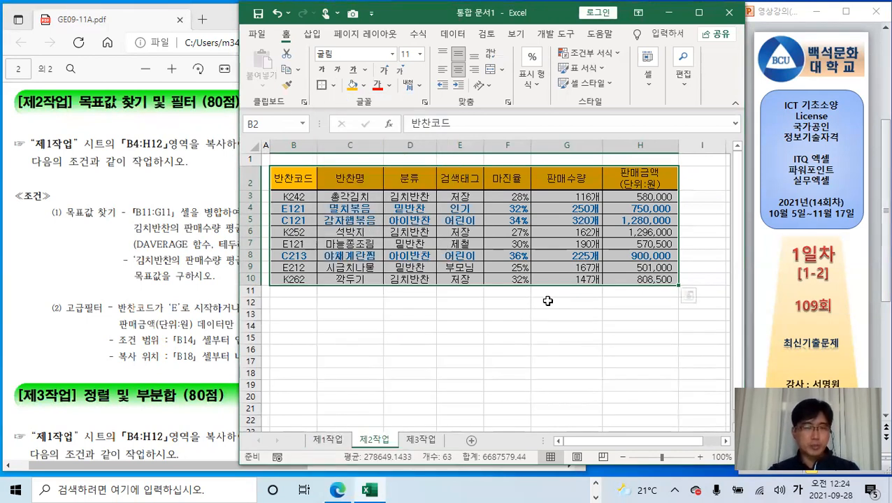
left_click(547, 302)
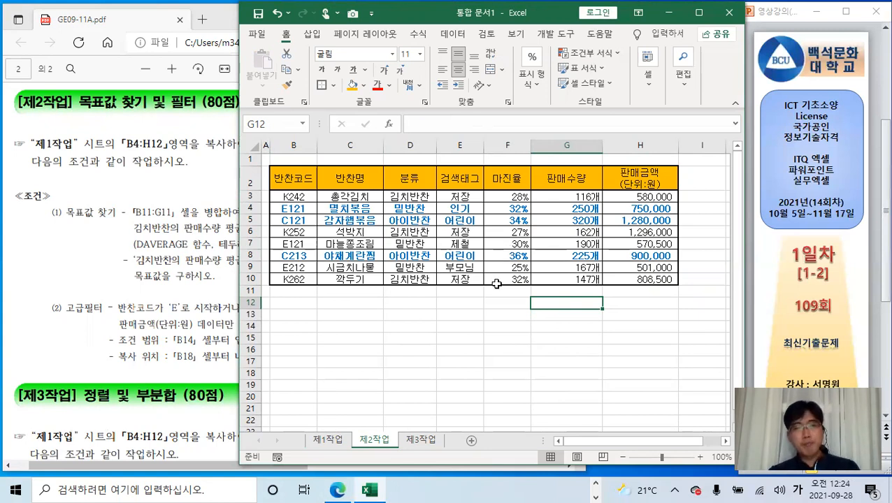
- Copy B4:H12 from the 제1작업 sheet to cell B2 of the 제3작업 sheet
left_click(329, 440)
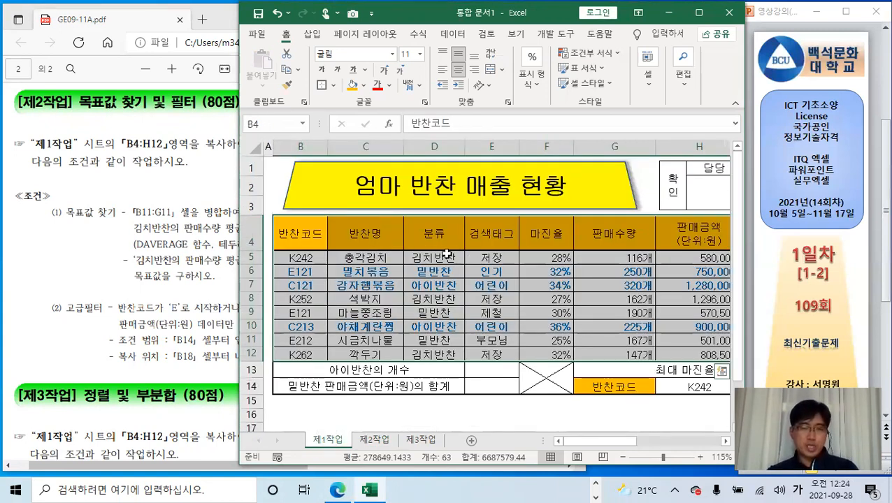
key("ctrl+c")
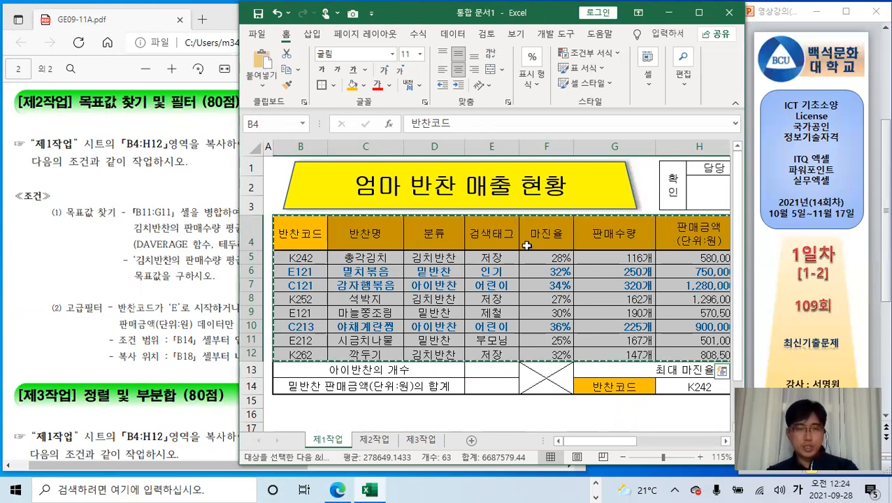
left_click(420, 440)
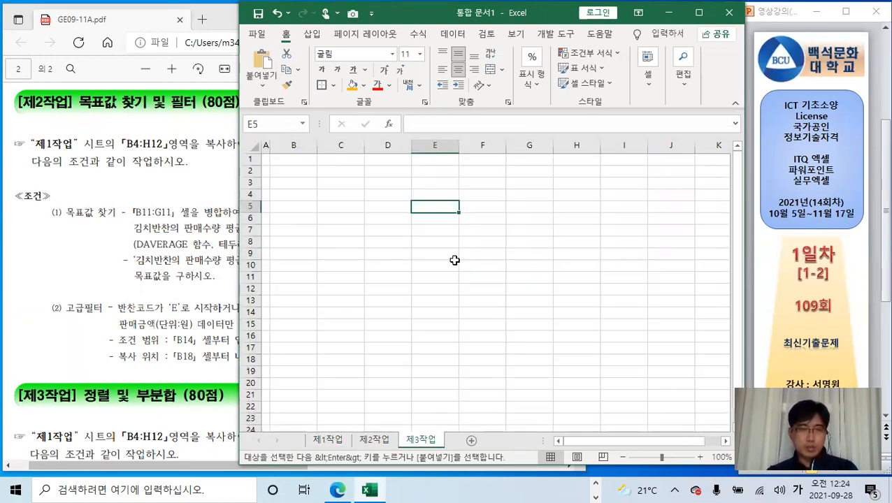
left_click(183, 435)
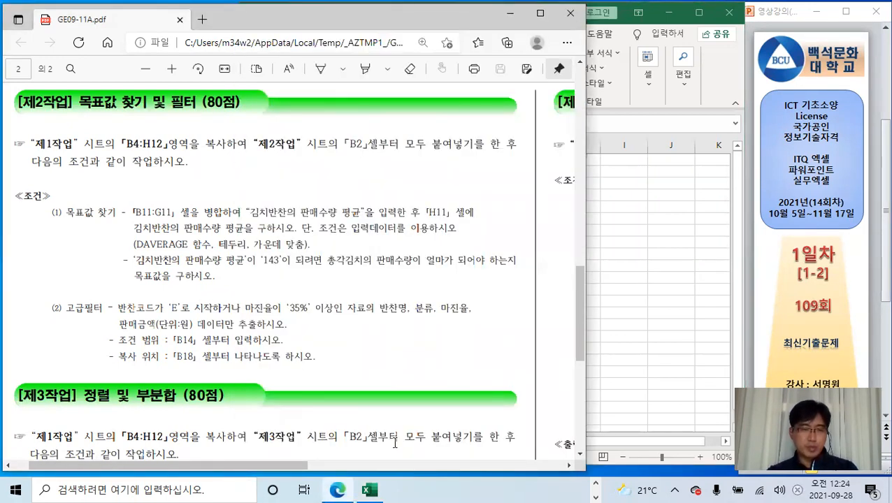
left_click(596, 239)
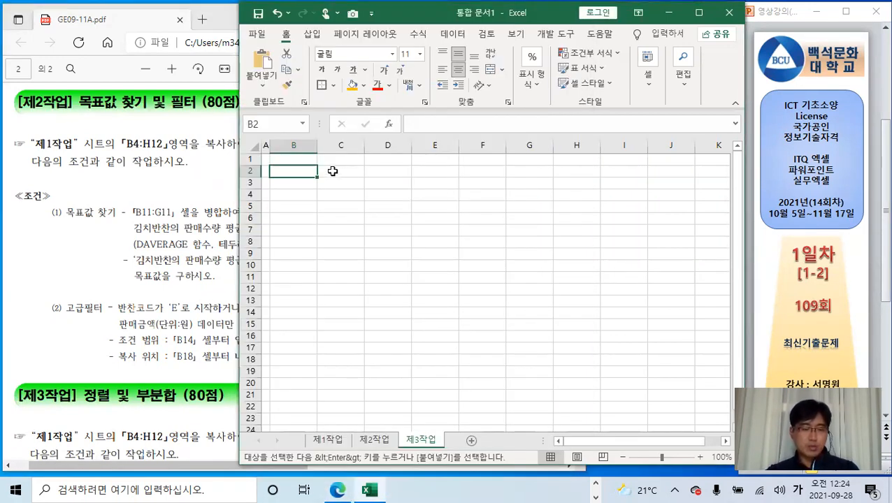
key("ctrl+v")
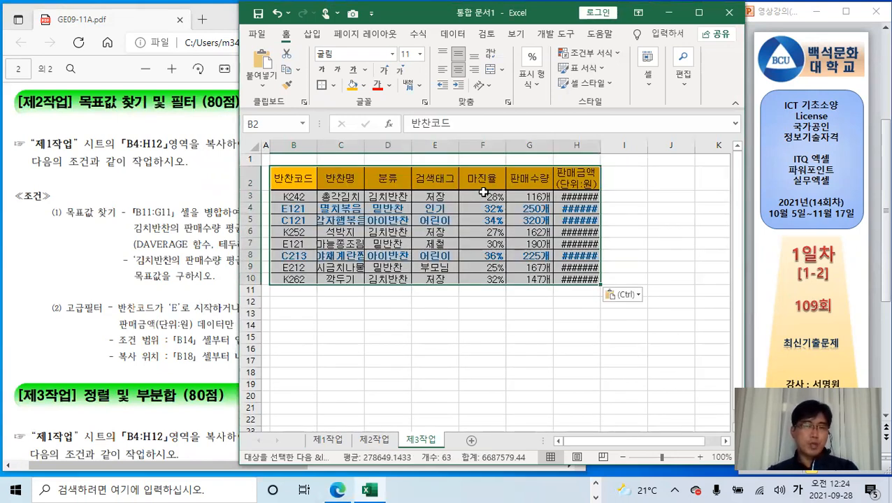
- Apply the source column widths to the pasted table on 제3작업 using Paste Special with the 열 너비 option
right_click(483, 193)
left_click(539, 198)
left_click(565, 137)
left_click(571, 297)
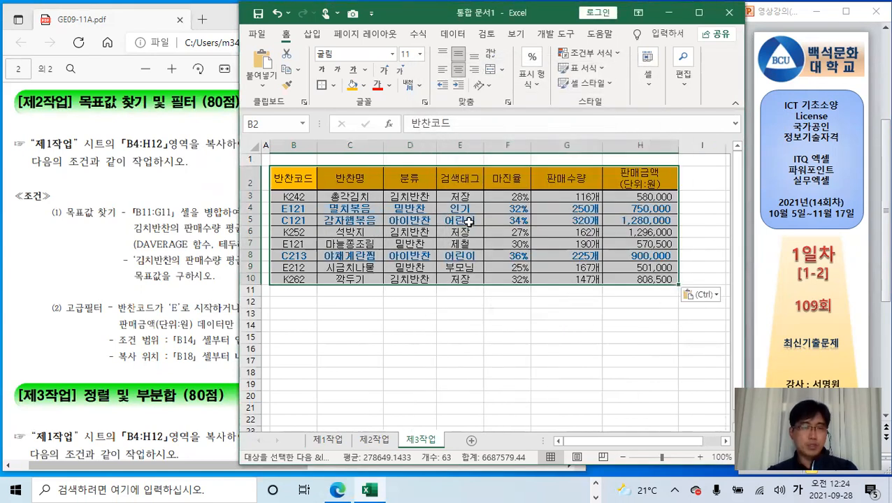
- Give the table B2:H10 on the 제3작업 sheet a thick outside border (굵은 바깥쪽 테두리)
left_click(333, 86)
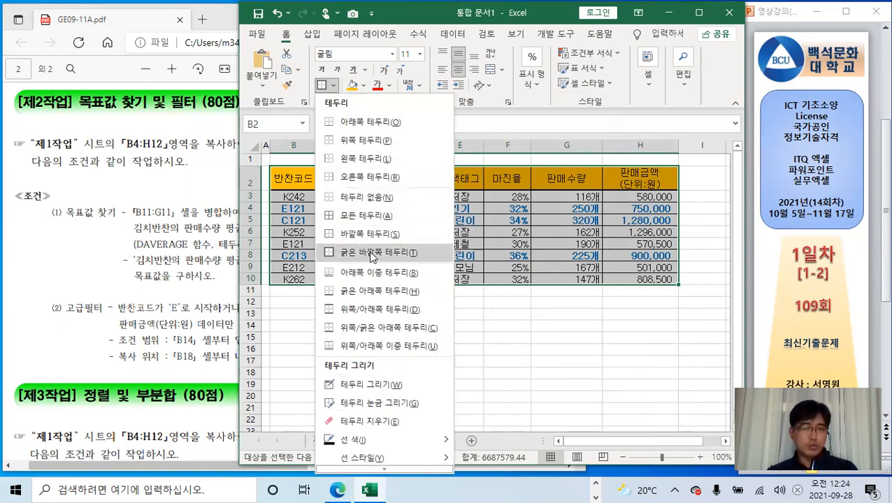
left_click(370, 253)
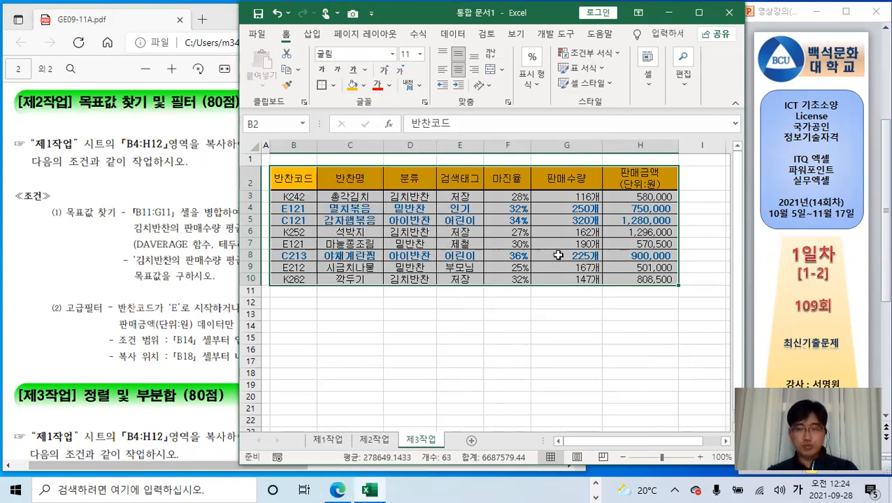
left_click(498, 339)
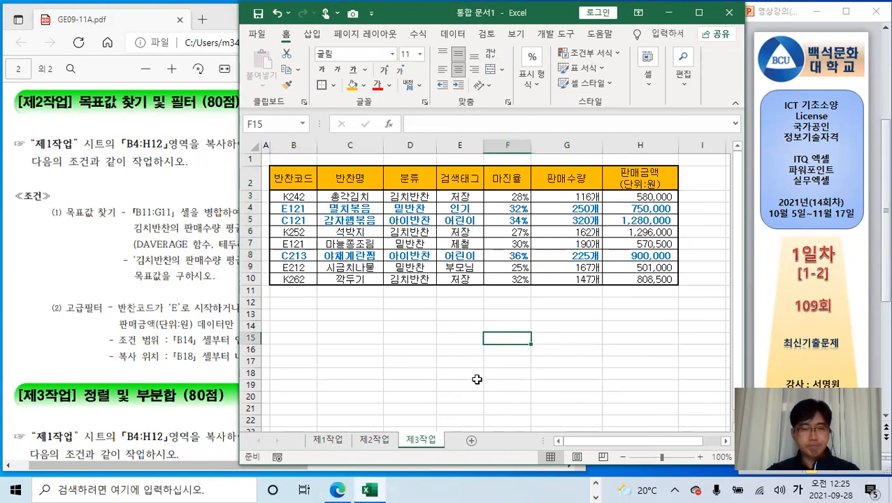
- Return to the 제2작업 sheet and check the 제2작업 conditions in GE09-11A.pdf
left_click(375, 440)
left_click(179, 295)
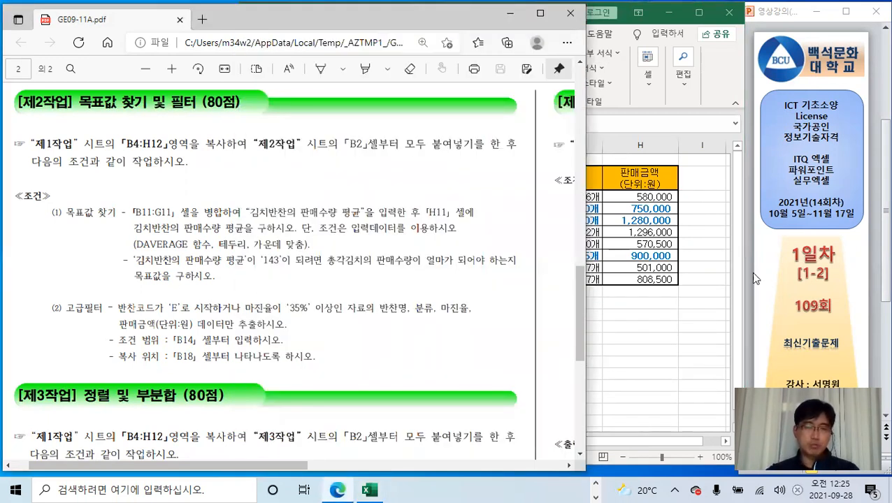
left_click(636, 326)
- Open Notepad (메모장) from the Windows accessories and make its window taller
left_click(13, 488)
scroll(109, 306, "down", 5)
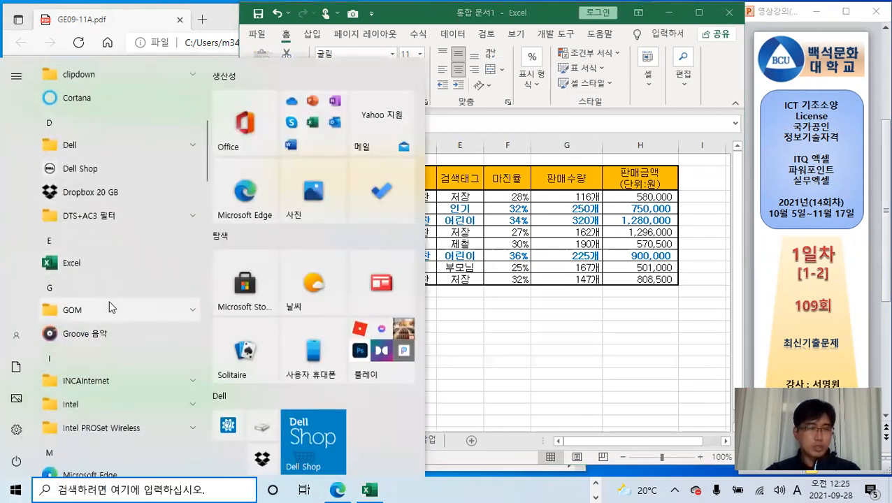
scroll(112, 302, "down", 7)
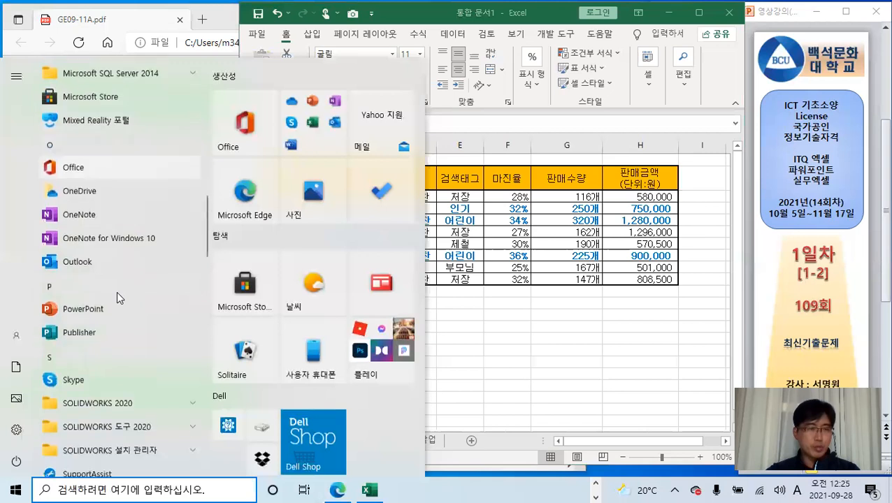
scroll(117, 297, "down", 5)
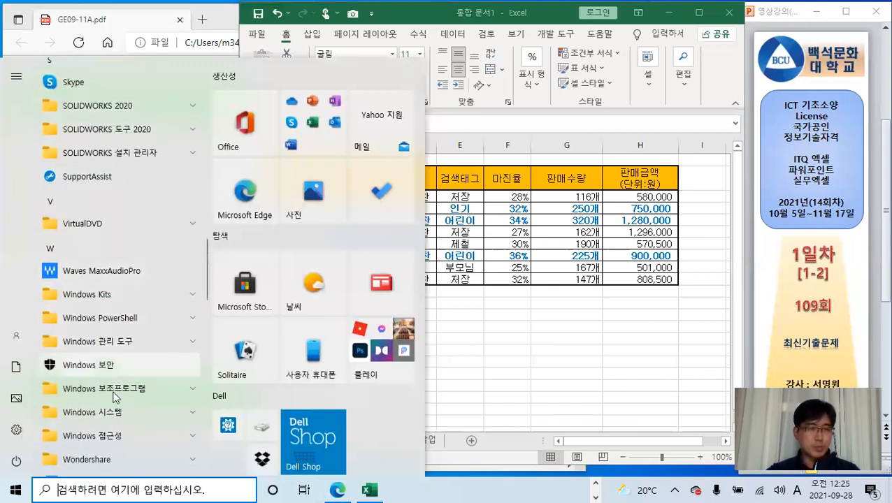
left_click(117, 390)
scroll(102, 356, "down", 3)
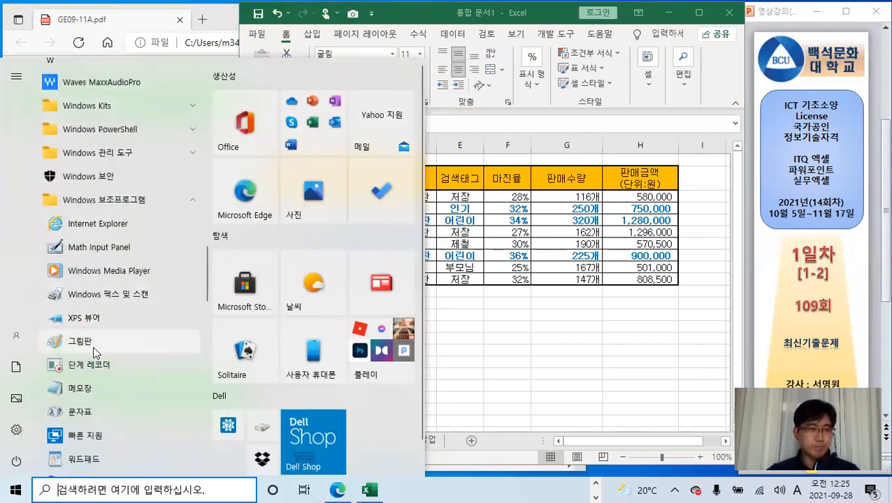
left_click(80, 389)
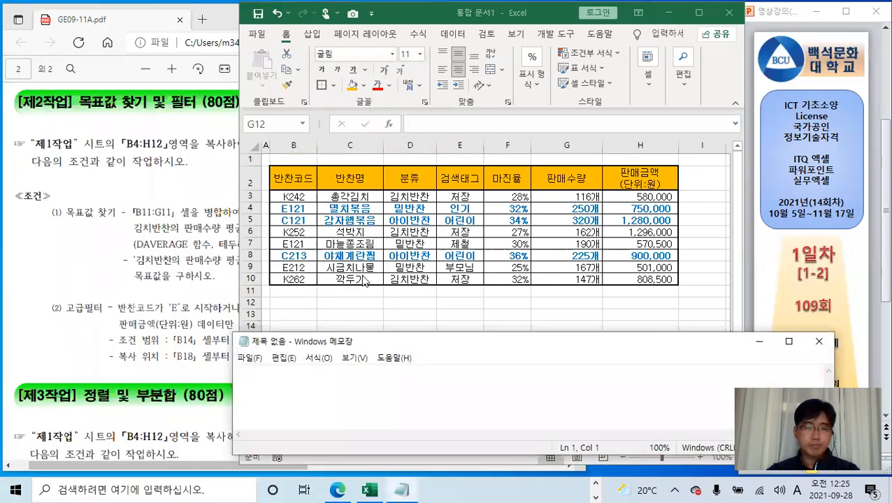
left_click_drag(387, 334, 381, 133)
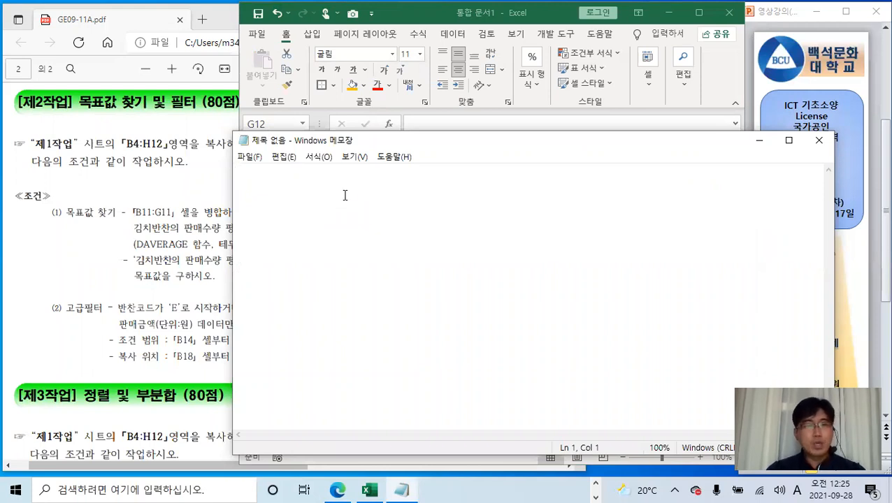
- Write the comparison terms 초과 and 이상 on the first two lines of the blank note
type("ch")
key("BackSpace")
key("BackSpace")
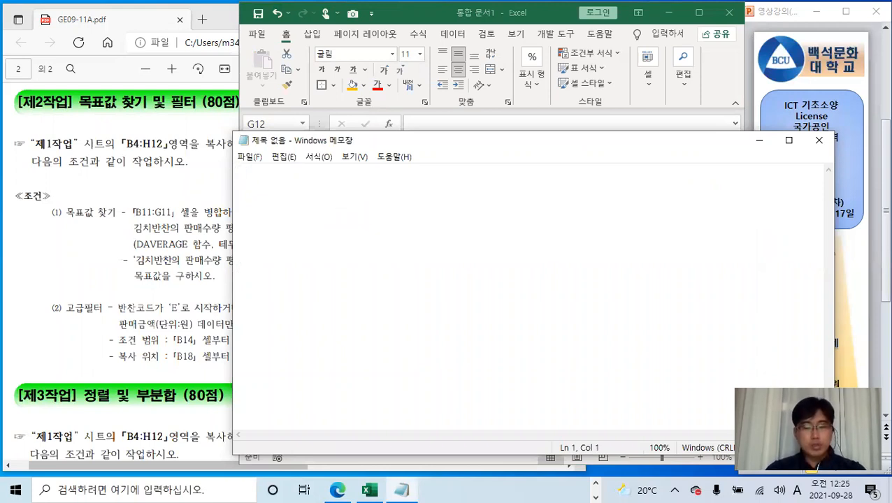
key("Hangul")
type("초과")
key("Return")
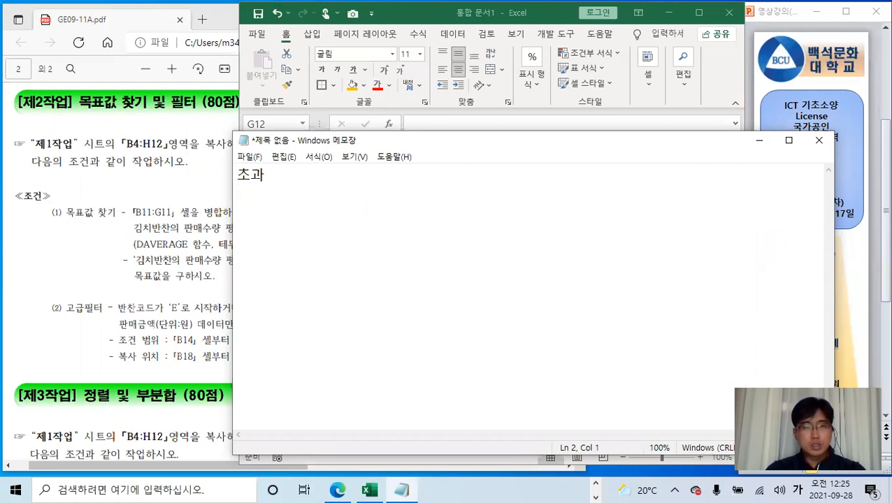
type("이상")
key("Return")
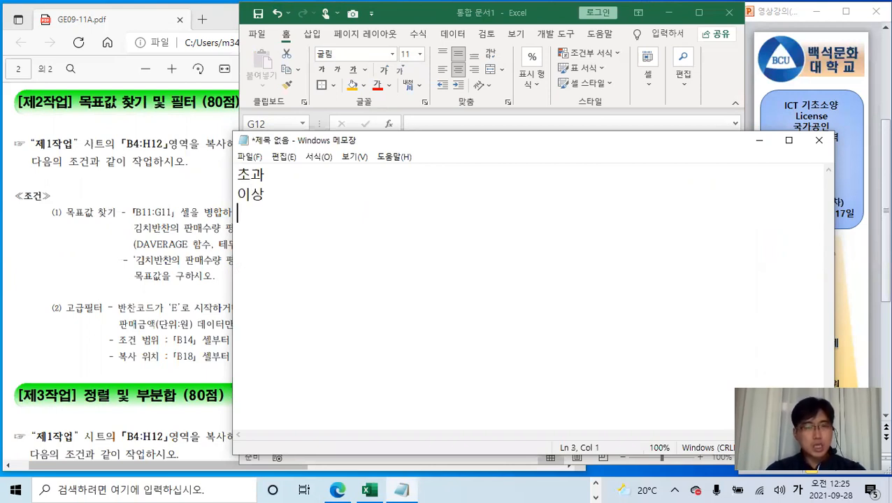
- Add the comparison terms 이하 and 미만 as the third and fourth lines of the note
type("미만")
key("BackSpace")
key("BackSpace")
key("BackSpace")
key("BackSpace")
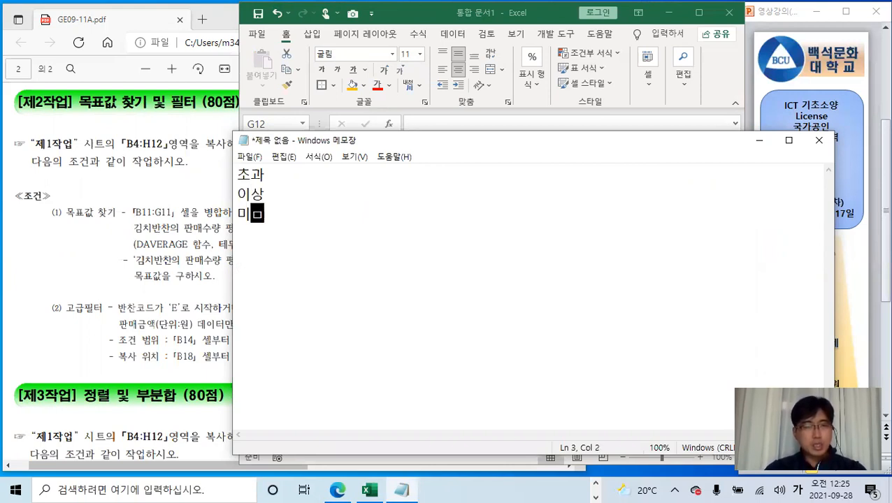
type("이하")
key("Return")
type("미만")
key("Return")
- Add the term 같지않다 as the fifth line of the note
type("이이")
key("BackSpace")
key("BackSpace")
key("BackSpace")
type("아니다")
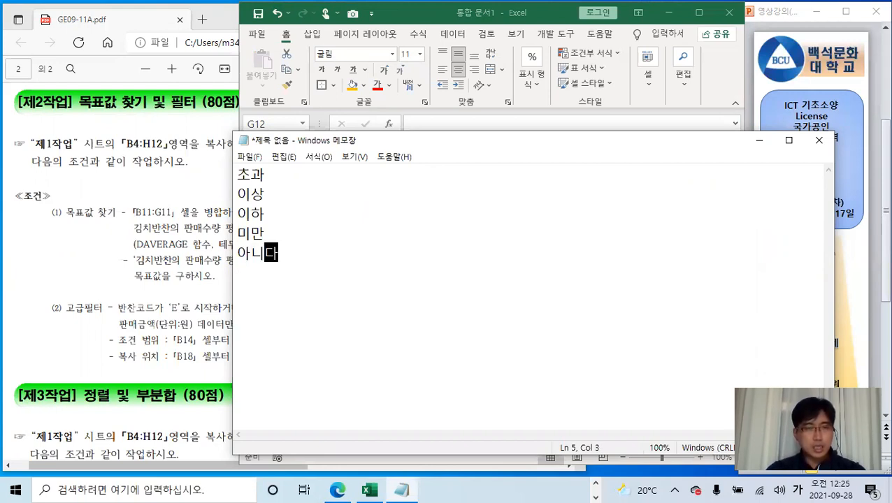
key("BackSpace")
key("BackSpace")
key("BackSpace")
key("BackSpace")
type("같지않다")
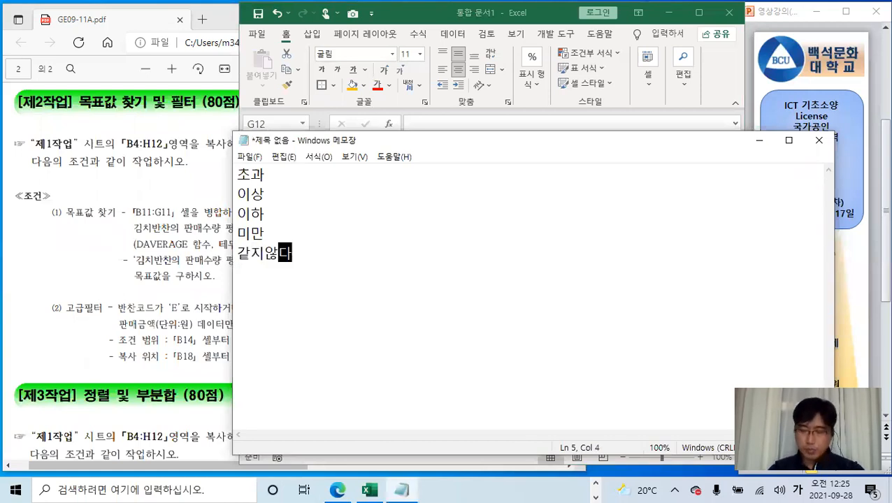
- Add the operator > beside 초과 and >= beside 이상 in the note
left_click(306, 176)
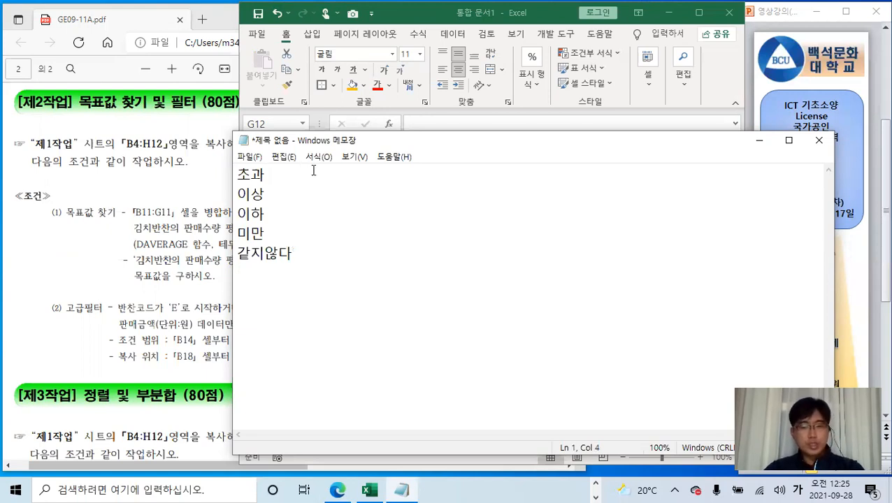
type(">")
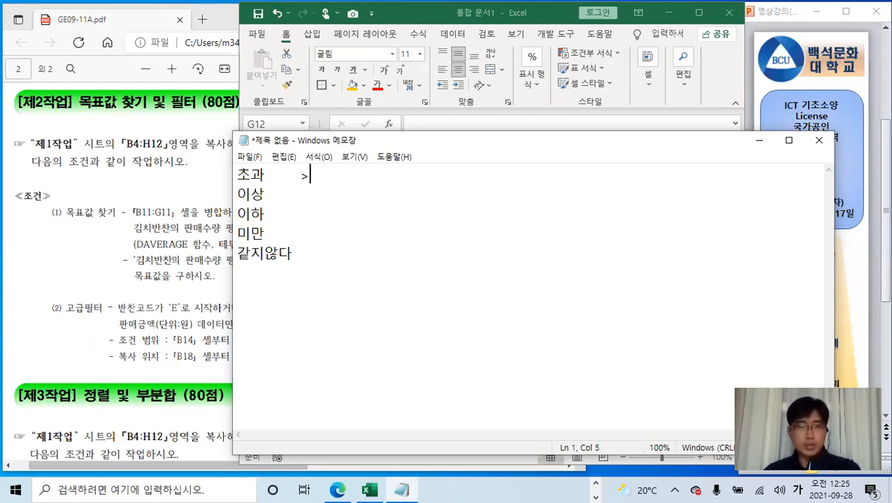
left_click(305, 196)
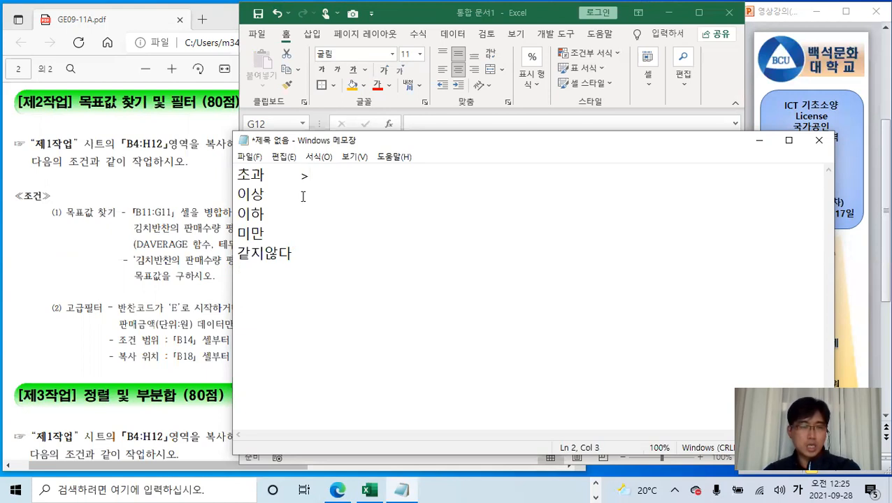
key("Tab")
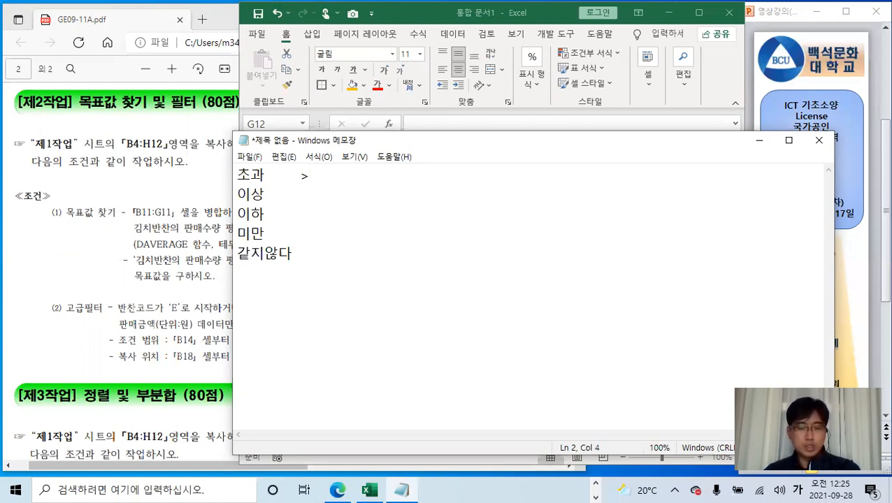
type(">=")
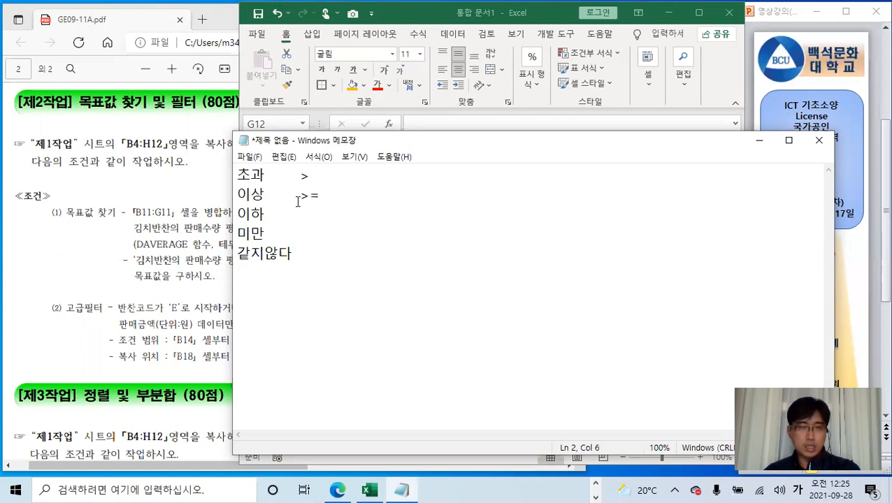
- Add the operators <= beside 이하, < beside 미만 and <> beside 같지않다 in the note
key("Tab")
type("<")
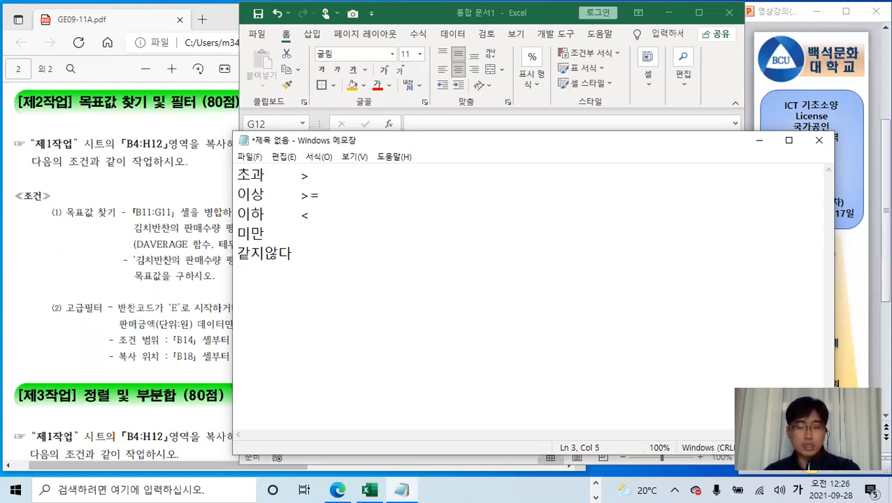
key("Tab")
type("<")
key("Down")
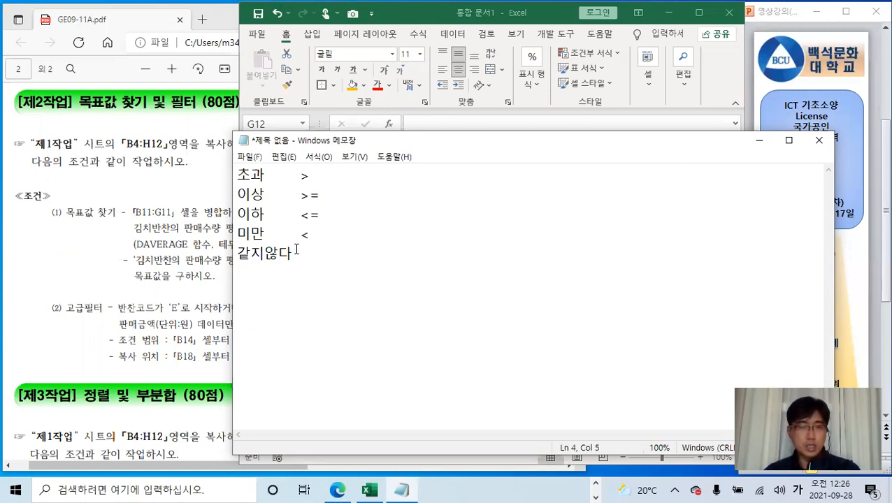
key("Tab")
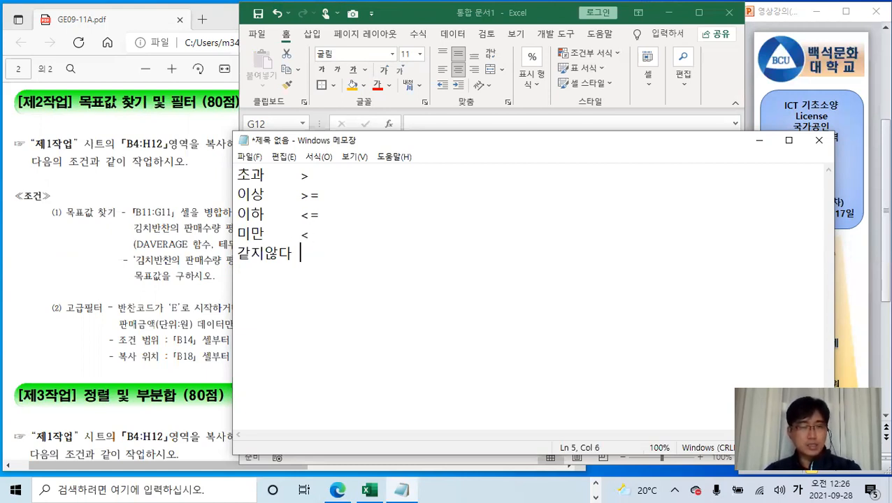
type("<>")
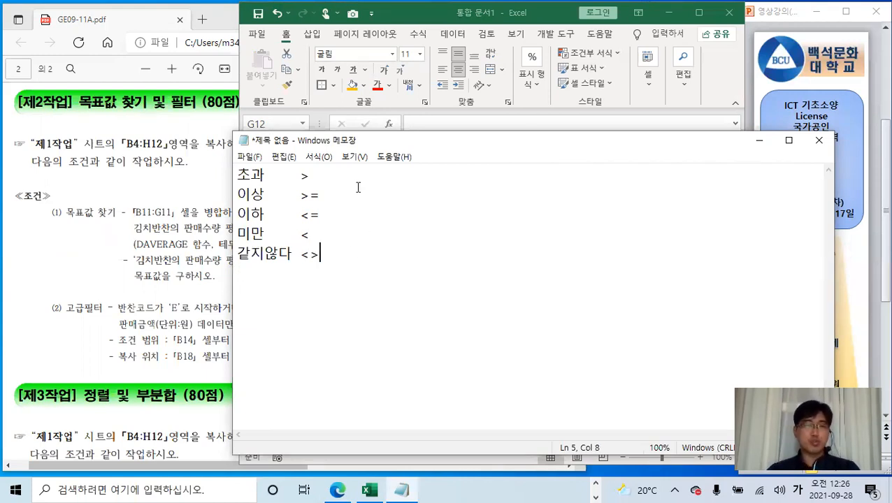
- Set the note's font size to 24
left_click(319, 157)
left_click(365, 187)
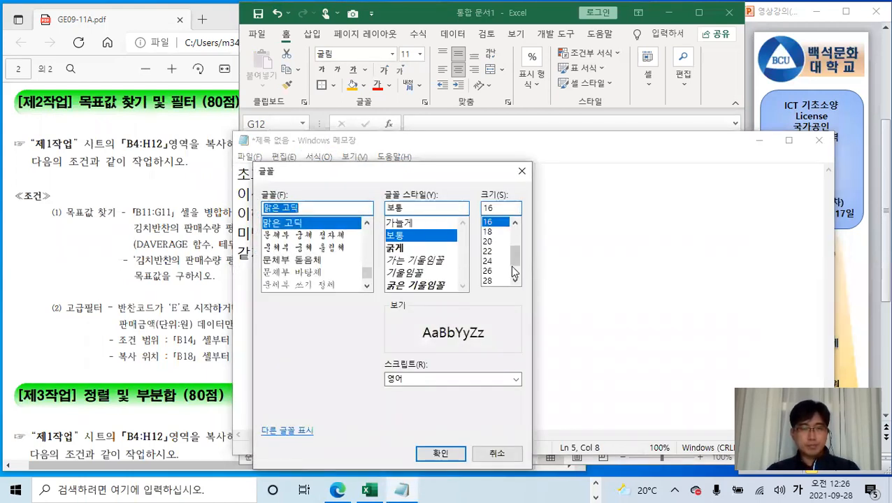
left_click(498, 261)
left_click(456, 453)
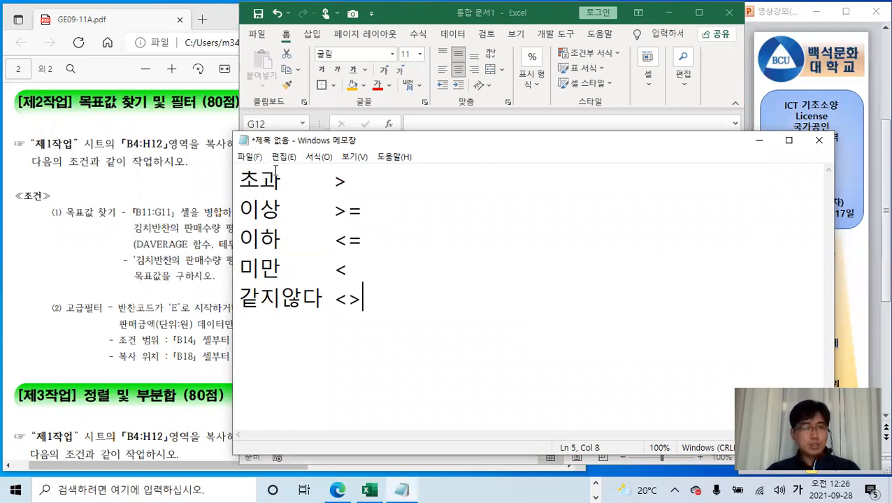
- Add the example 20초과 with its expression >20 to the end of the 초과 line
left_click(454, 183)
key("Tab")
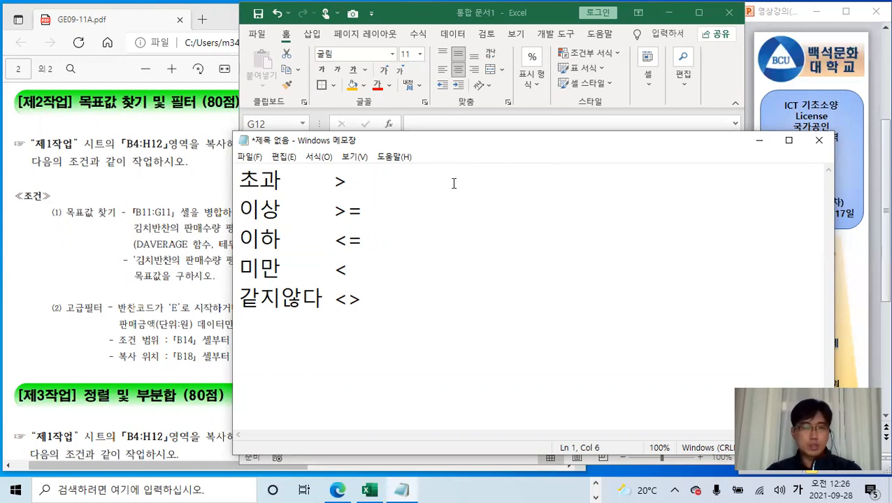
type("20족")
type("과")
key("Tab")
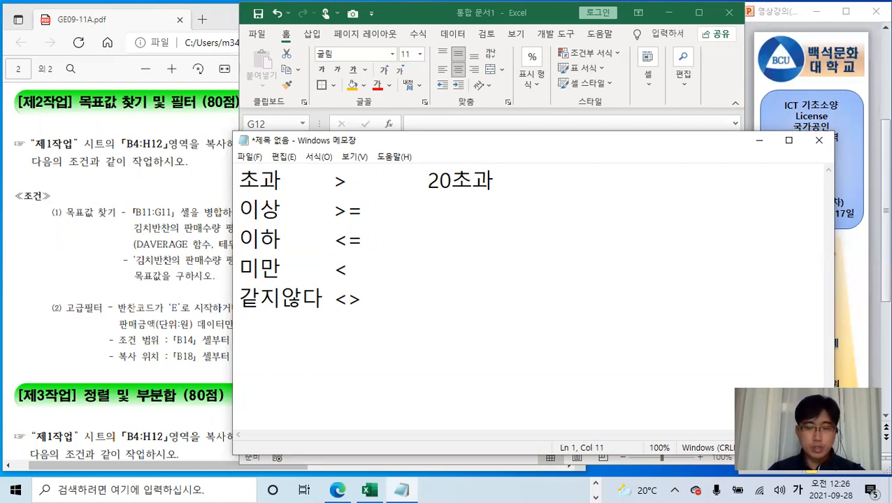
type(">20")
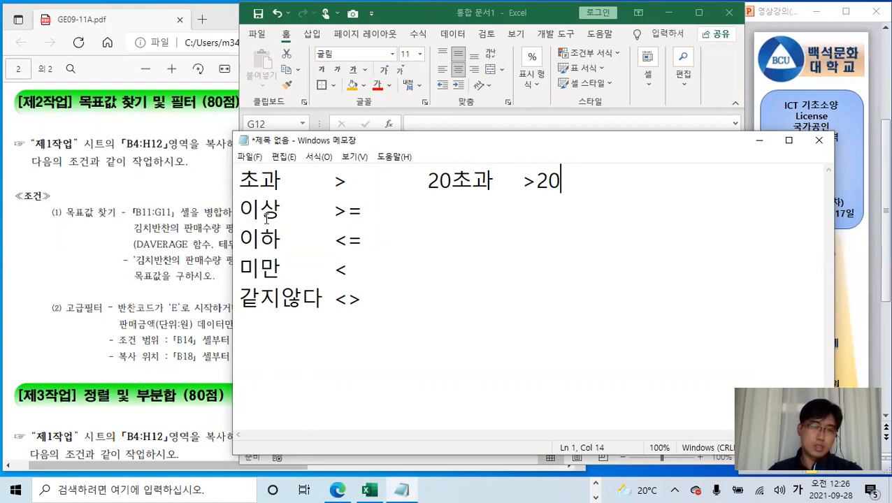
- Add the example 20이상 with its expression >=20 to the end of the 이상 line
left_click(433, 212)
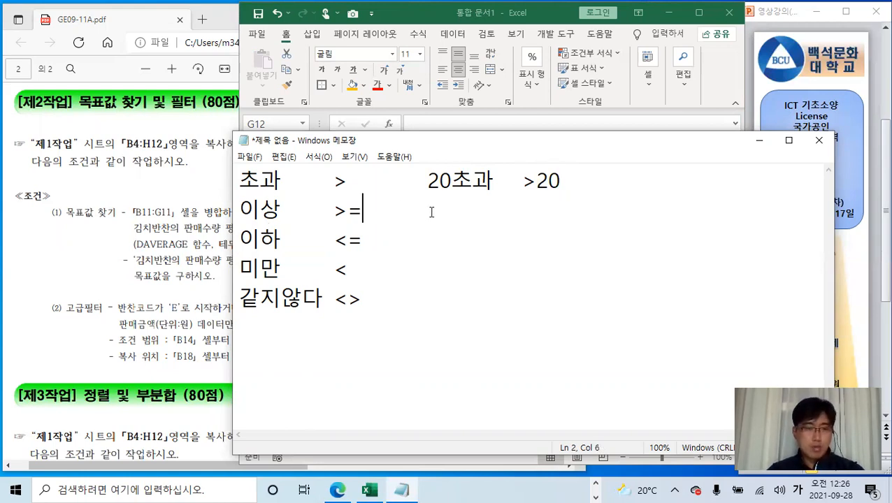
key("Tab")
type("2")
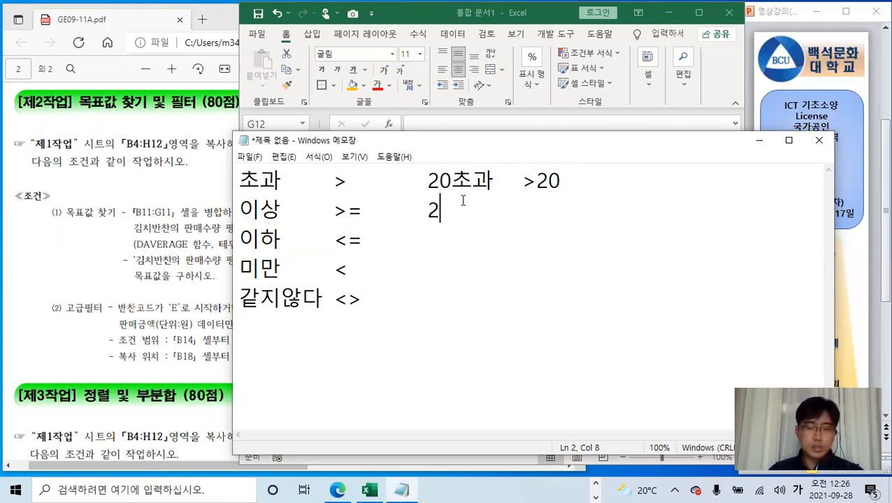
type("9")
key("BackSpace")
type("0")
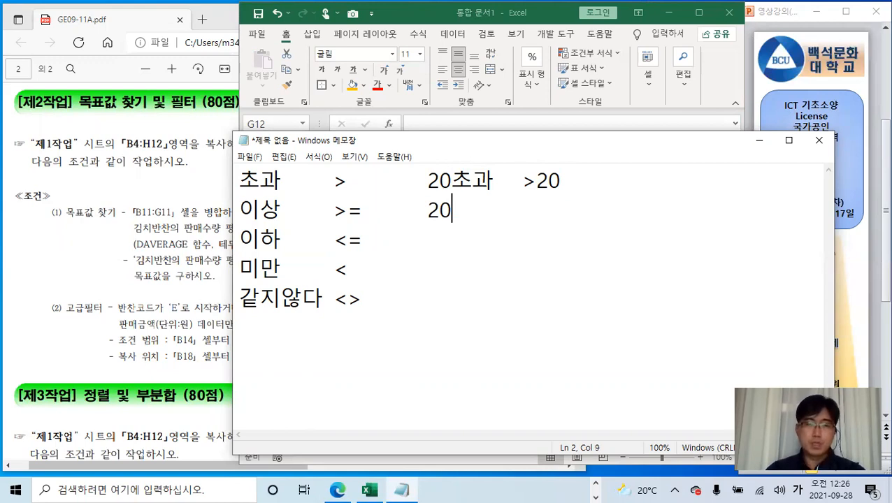
type("이상")
key("Tab")
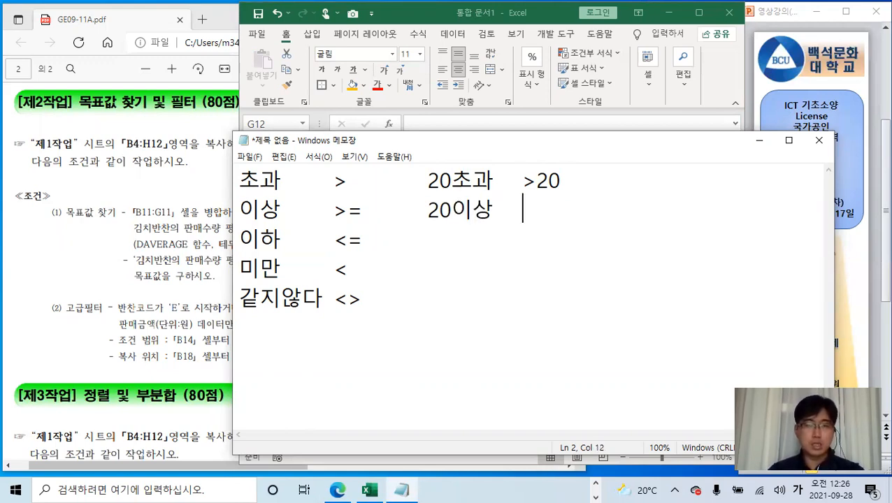
type(">=20")
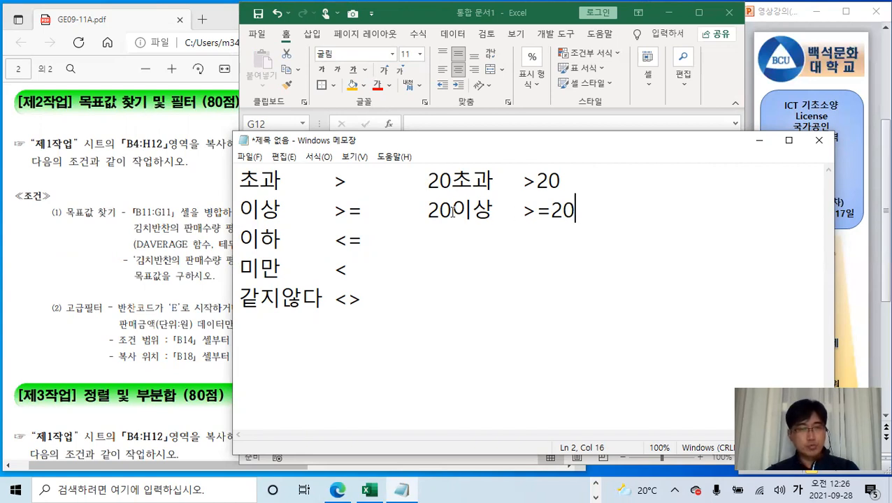
- Minimize the note and return to the 제2작업 sheet in Excel
left_click(759, 145)
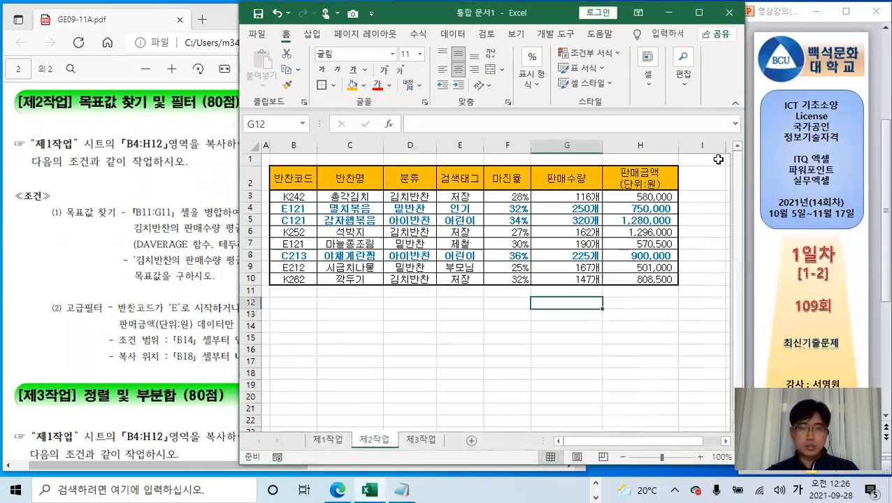
left_click(514, 309)
left_click(396, 340)
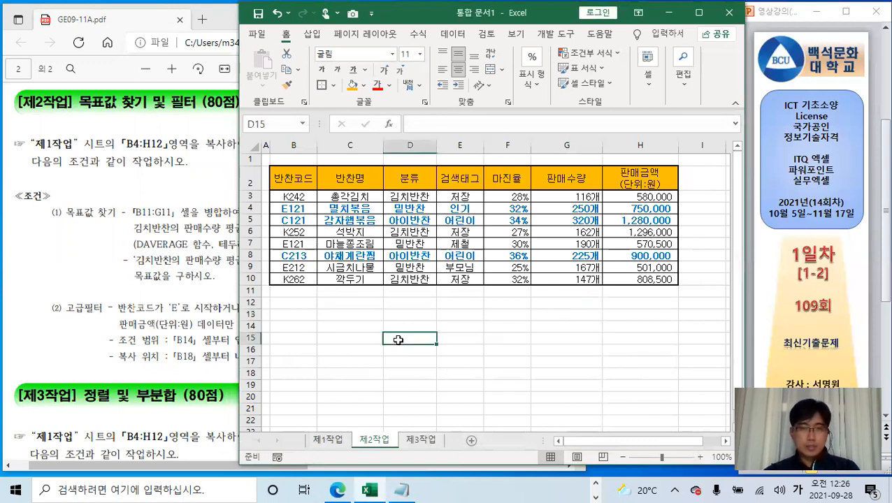
- Examine the comparison operator in the conditional formatting rule's formula for B5:J12 on the 제1작업 sheet
left_click(345, 439)
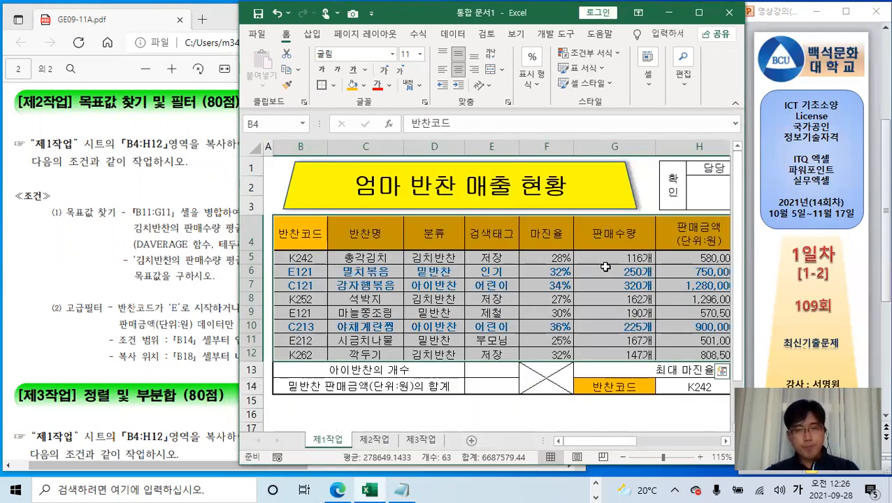
left_click_drag(316, 259, 692, 355)
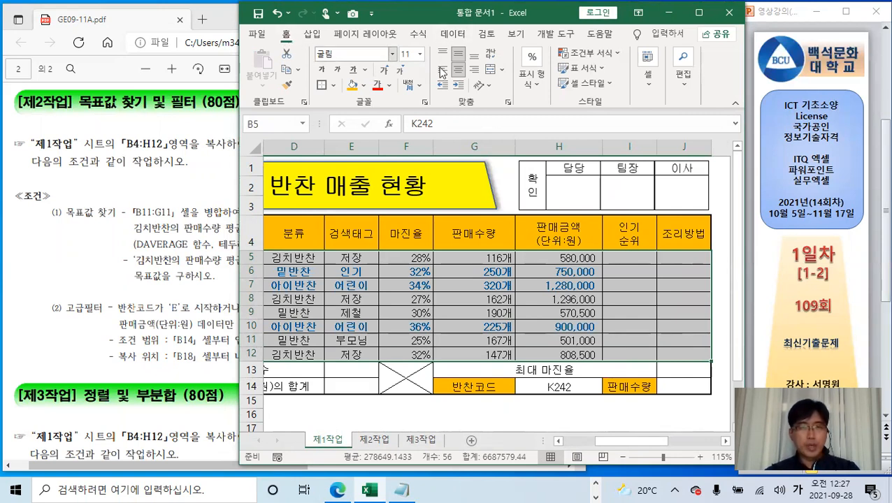
left_click(586, 53)
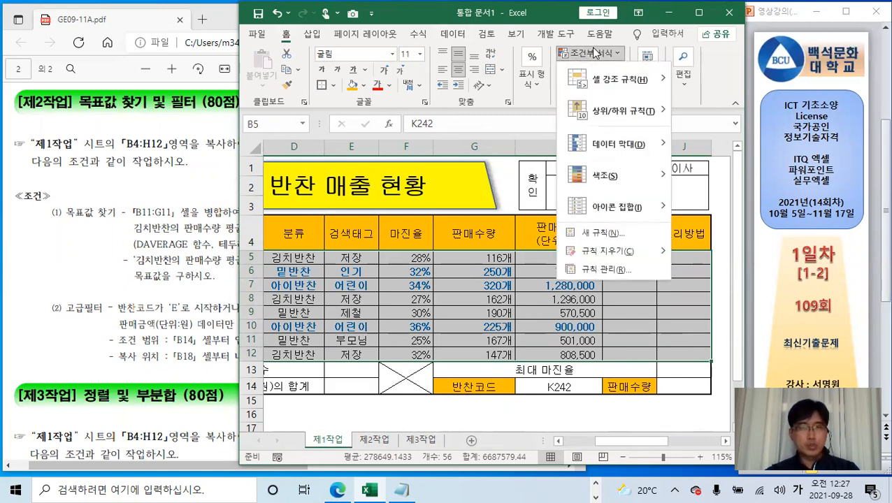
left_click(621, 270)
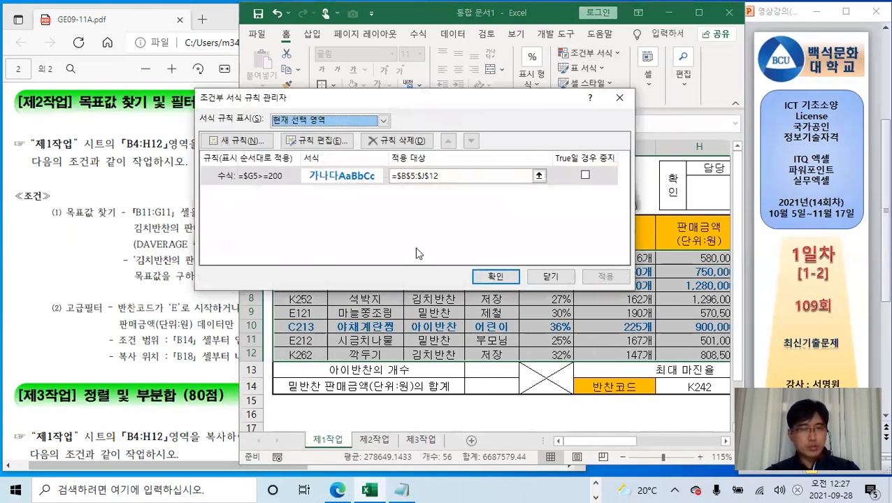
left_click(264, 176)
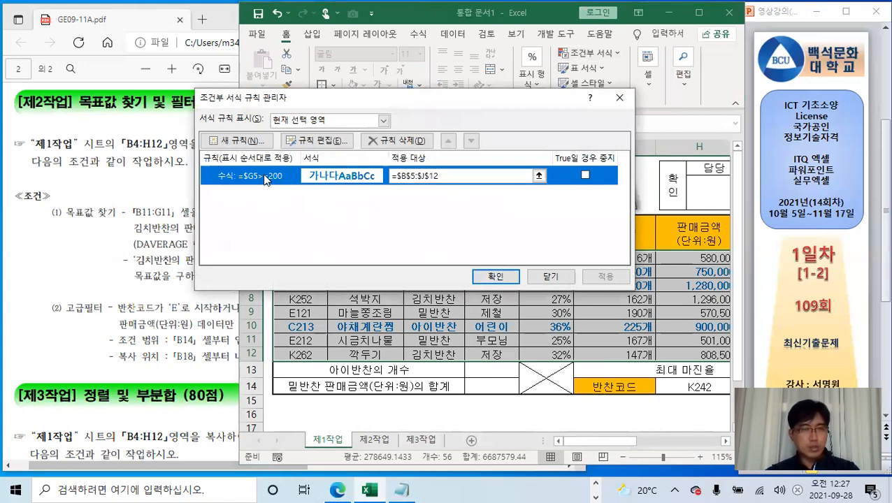
left_click(330, 141)
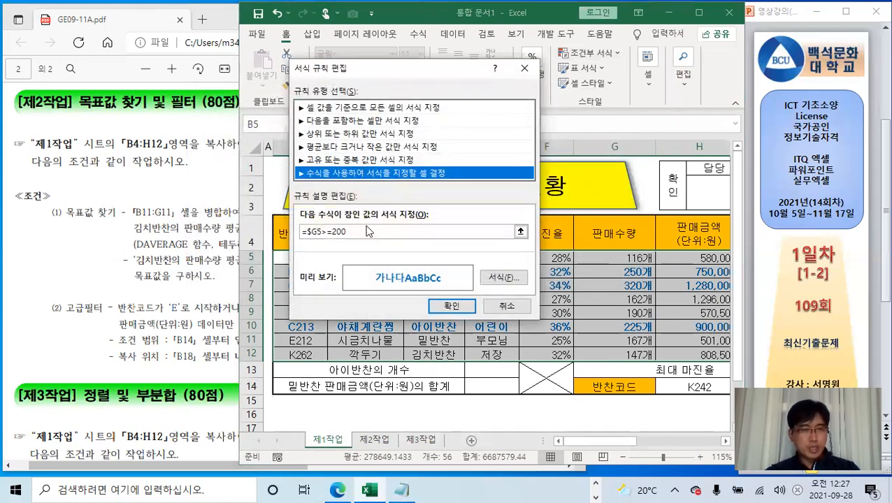
left_click_drag(321, 232, 327, 232)
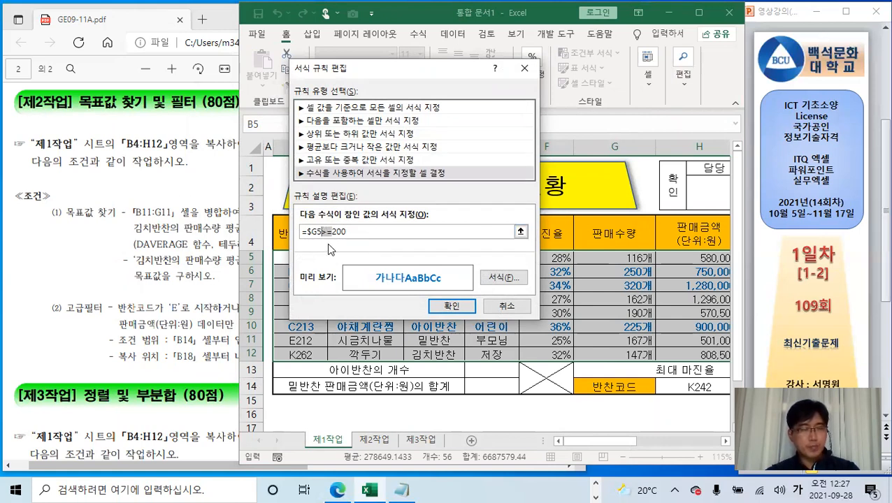
left_click(449, 308)
left_click(496, 276)
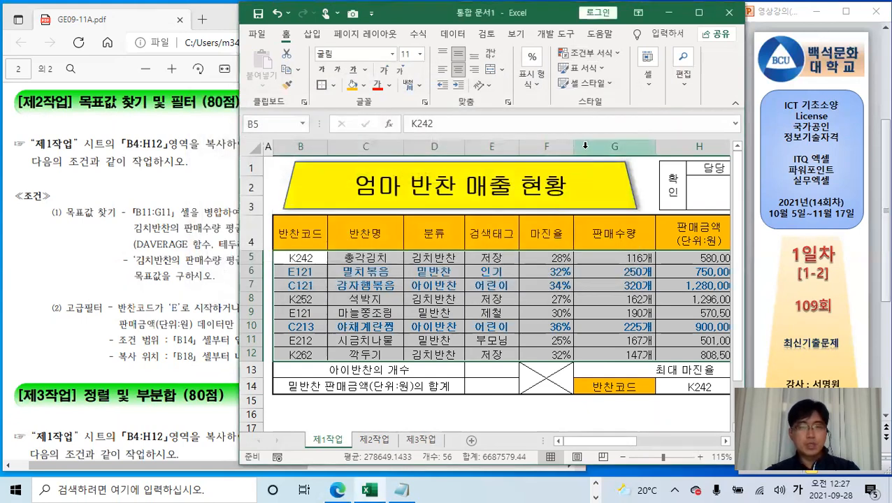
- Return to the 제2작업 sheet and move the Excel window aside so the PDF's task conditions are readable
left_click(375, 441)
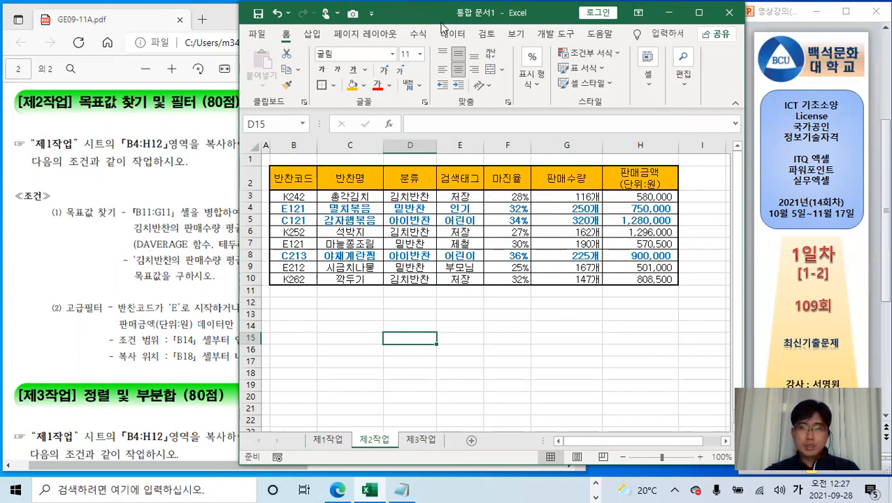
left_click_drag(442, 24, 714, 27)
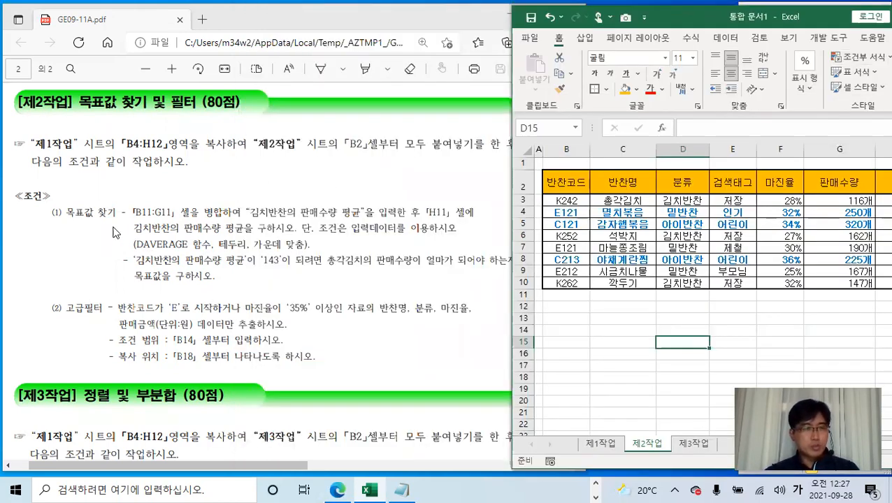
left_click(659, 307)
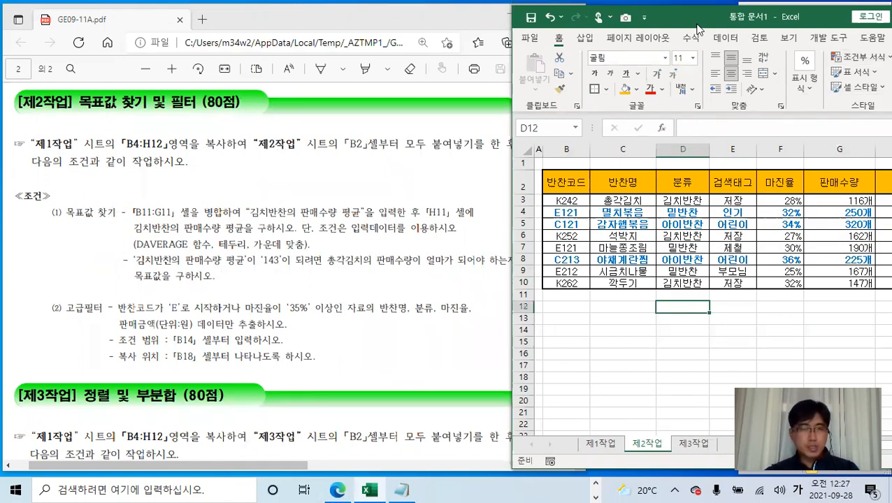
left_click_drag(697, 28, 649, 30)
- Merge and center cells B11:G11 beneath the table on the 제2작업 sheet
left_click(524, 321)
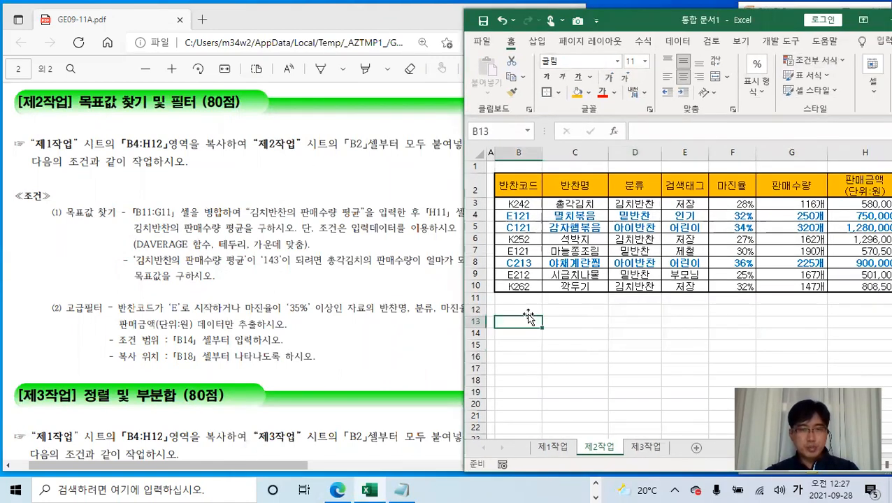
left_click(524, 301)
left_click_drag(524, 300, 793, 305)
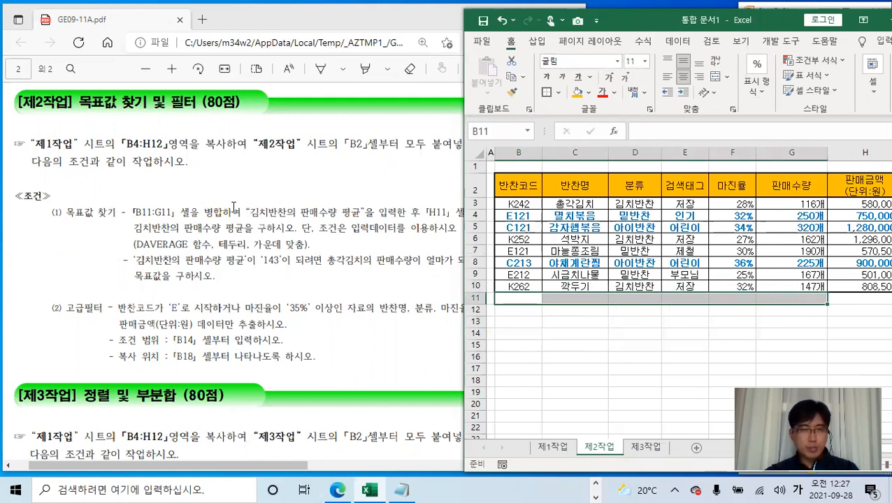
left_click(727, 79)
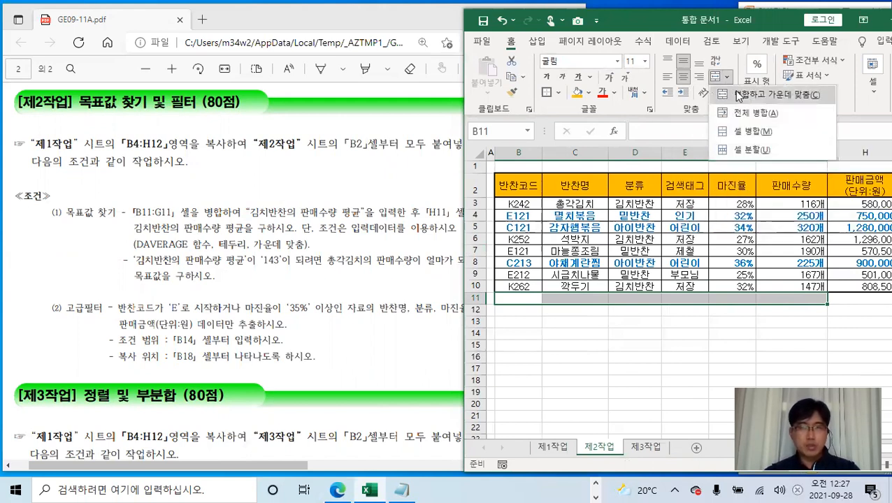
left_click(739, 96)
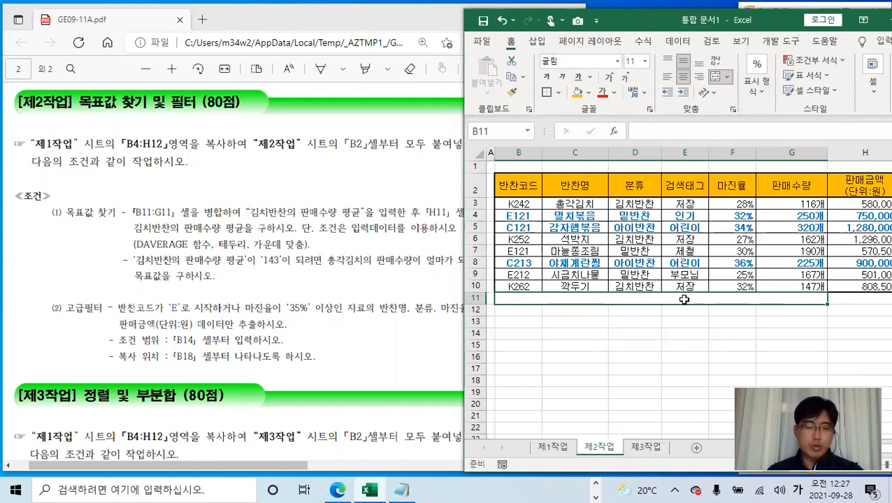
- Enter 김치반찬의 판매수량 평균 in merged cell B11 and move the Excel window so column H is fully visible
type("김치")
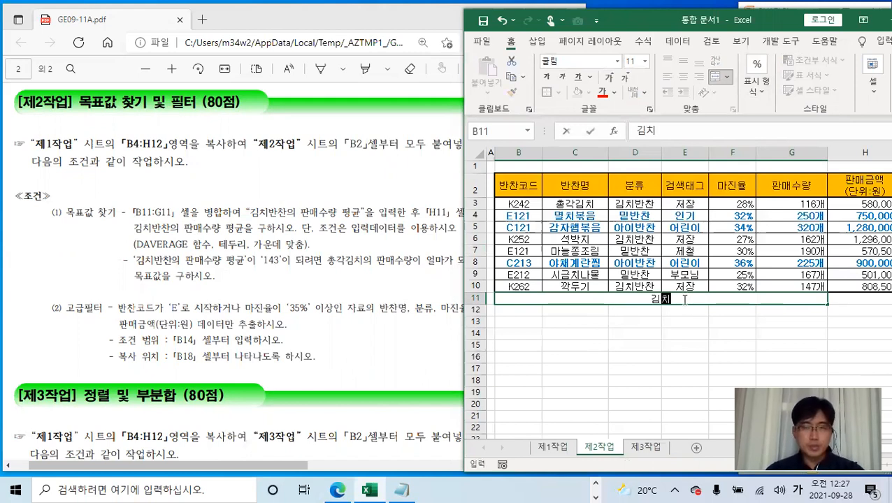
type("반찬")
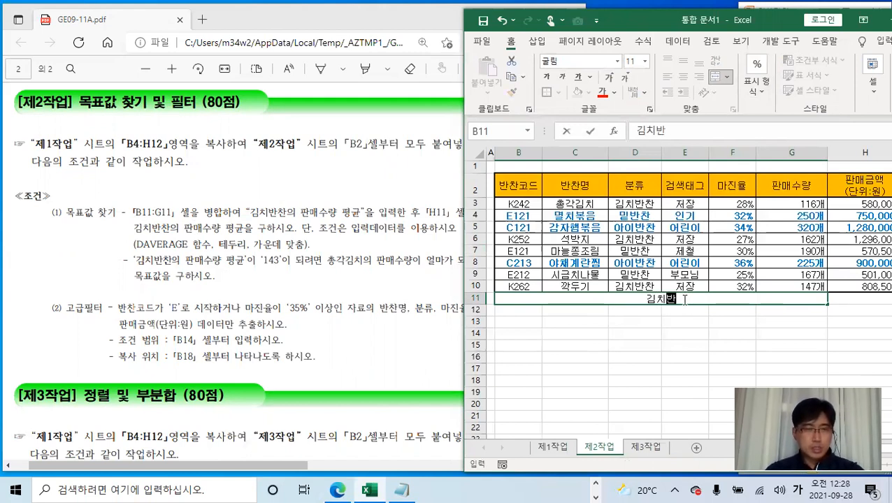
type("의")
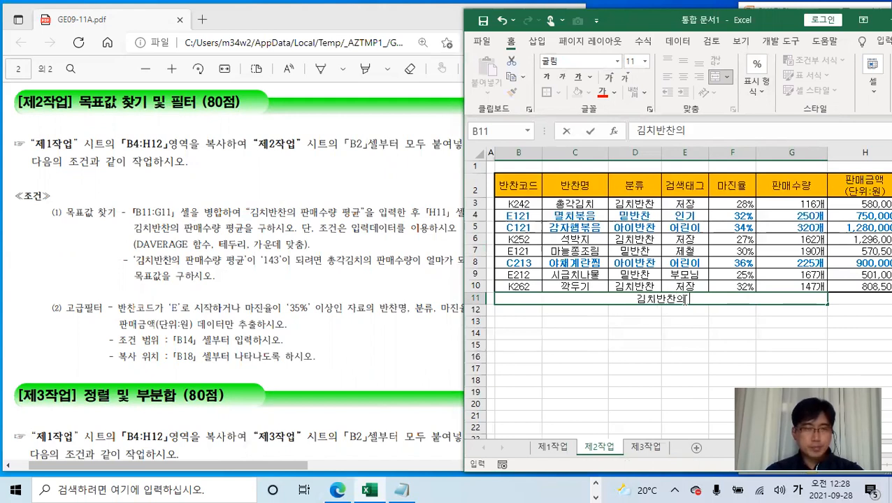
type(" 판매수량 평균")
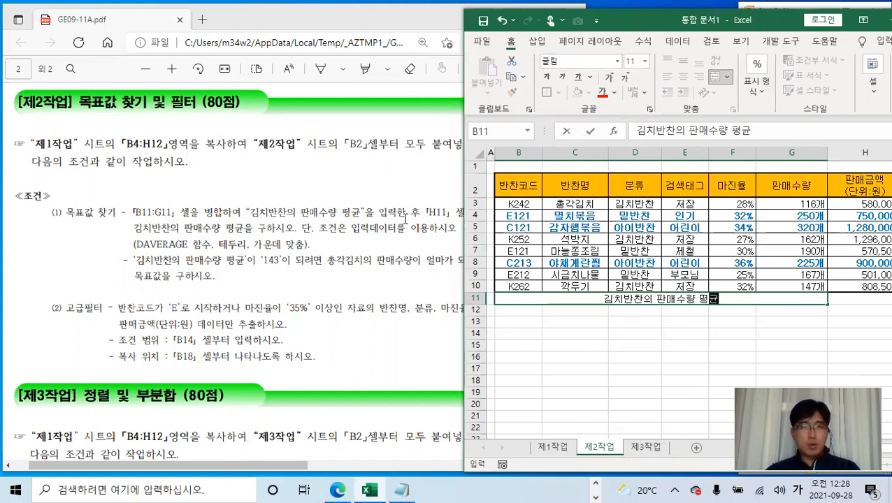
left_click(417, 249)
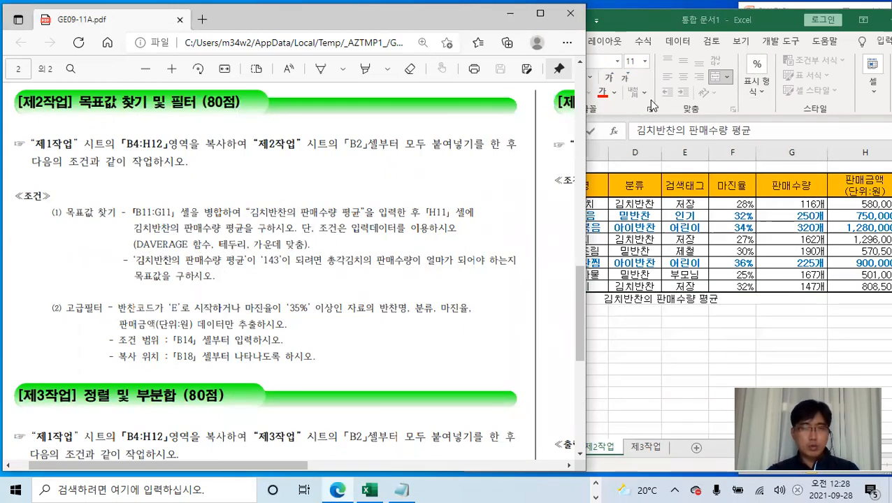
left_click_drag(711, 24, 674, 24)
left_click(824, 302)
left_click(811, 333)
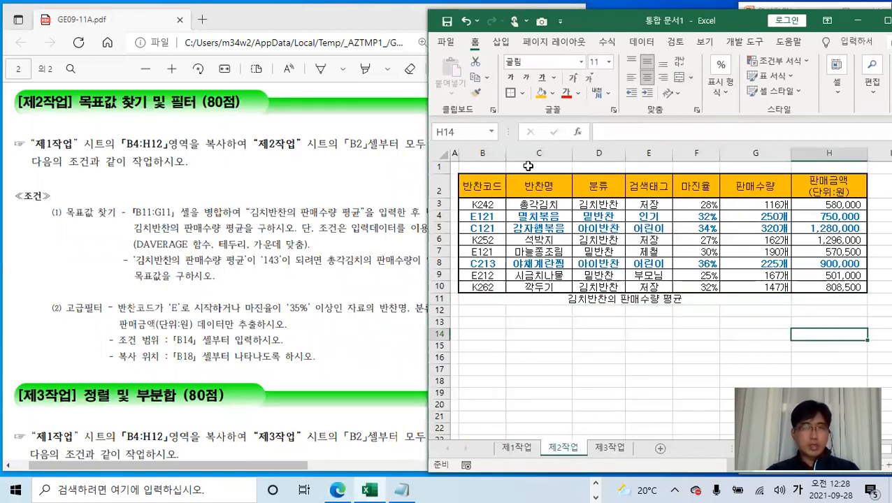
- Examine the borders around the 김치반찬의 판매수량 평균 row in the sheet's print preview
left_click(445, 42)
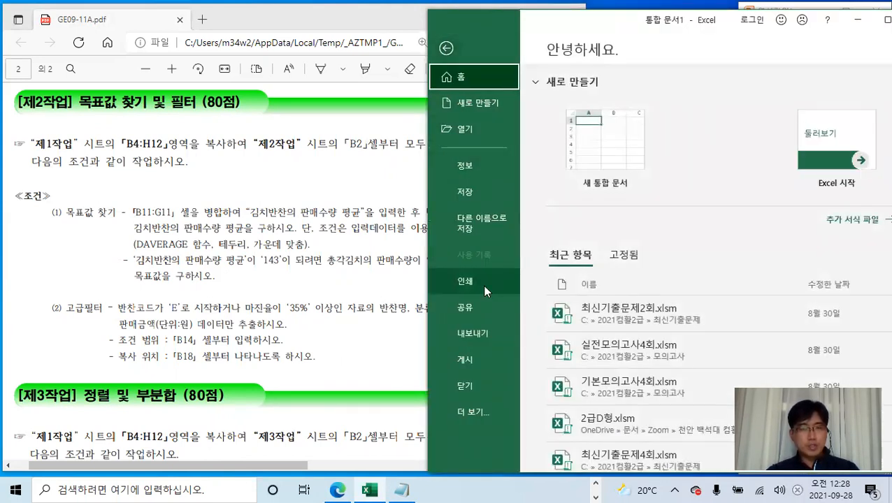
left_click(487, 289)
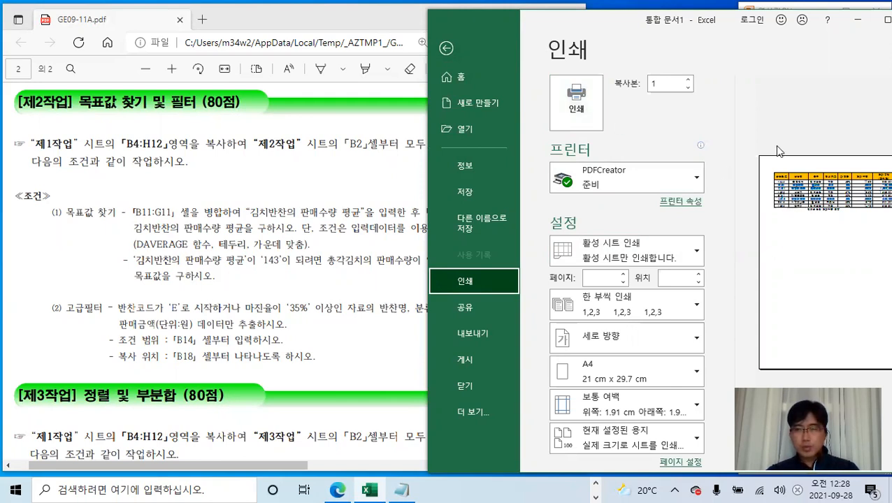
left_click_drag(726, 23, 721, 22)
left_click_drag(548, 45, 565, 30)
left_click(669, 223)
left_click(668, 223)
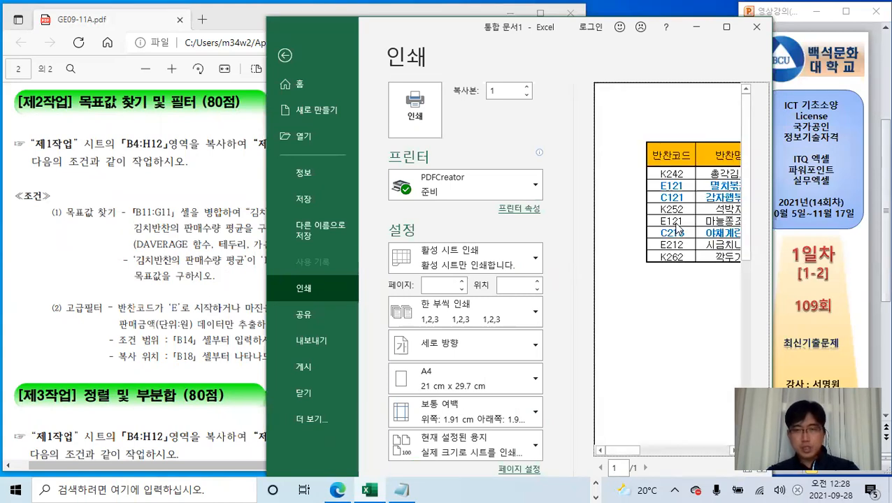
left_click_drag(633, 451, 677, 450)
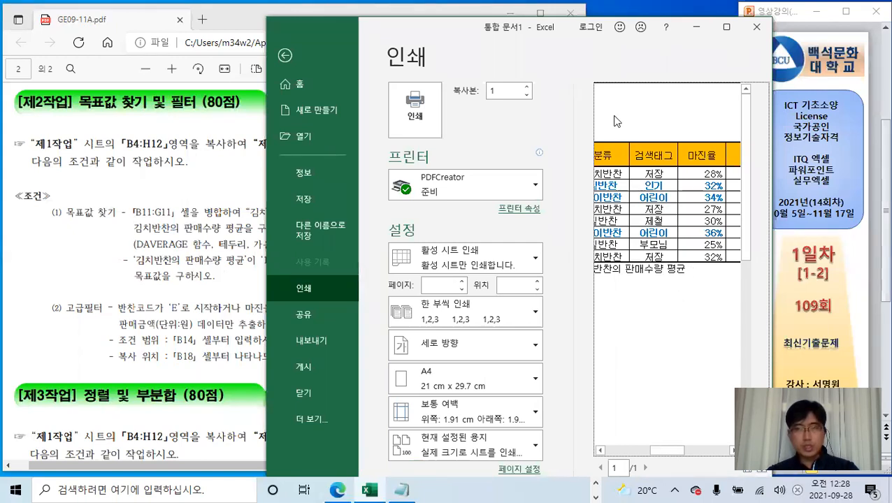
left_click(284, 52)
- Apply all borders and a thick outside border to B11:H11
left_click(594, 346)
left_click(556, 309)
left_click_drag(556, 310, 657, 310)
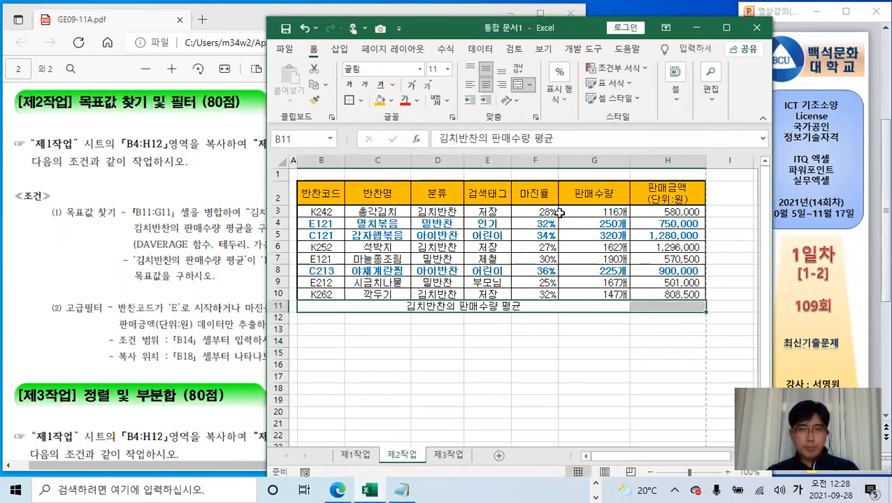
left_click(361, 101)
left_click(396, 231)
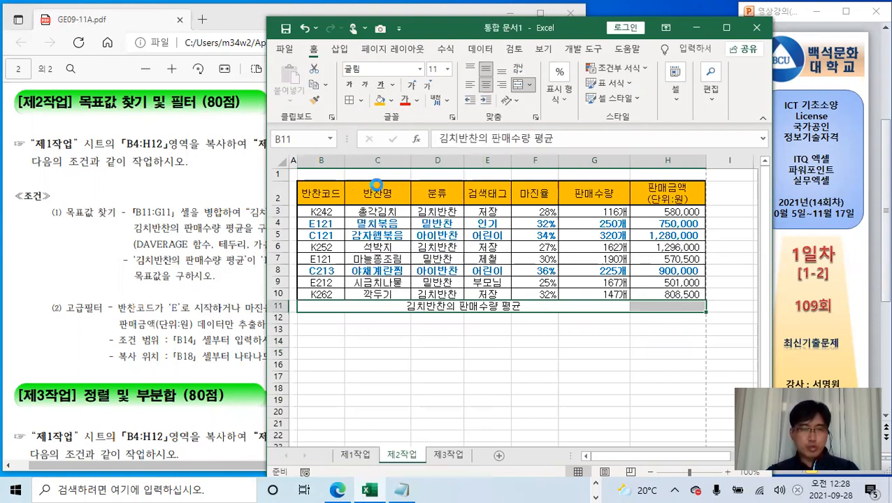
left_click(360, 101)
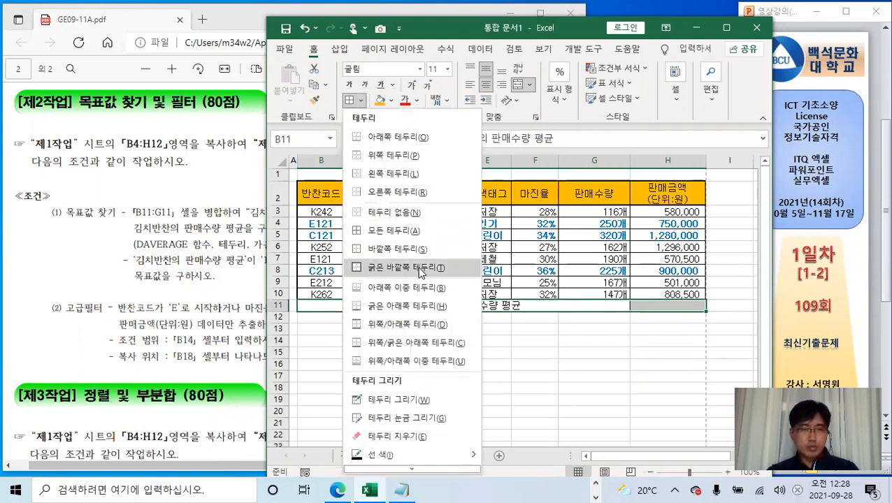
left_click(405, 267)
left_click(536, 355)
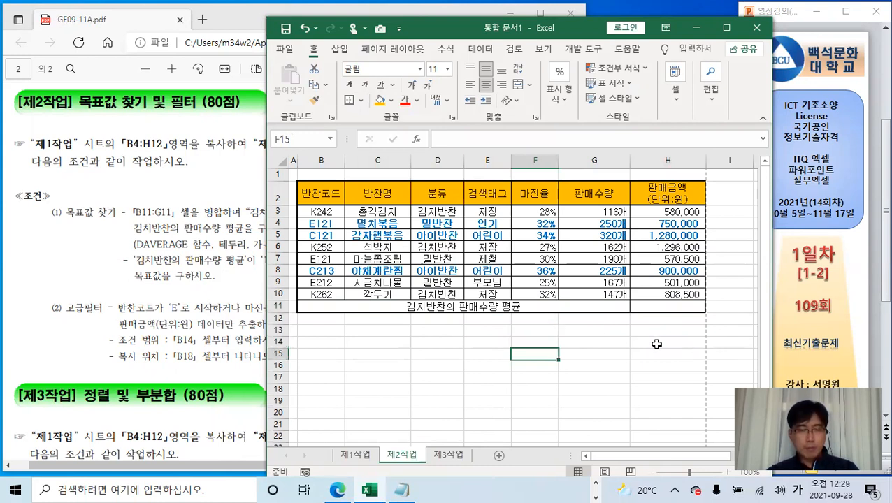
- Read the PDF's goal seek condition for the formula required in H11 and return to that cell
left_click(665, 306)
left_click(665, 306)
key("ctrl")
key("ctrl")
key("ctrl")
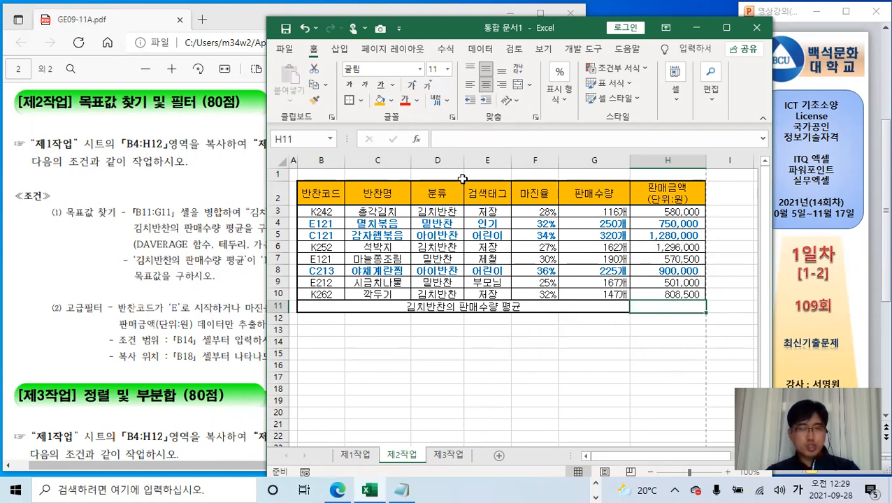
left_click(454, 140)
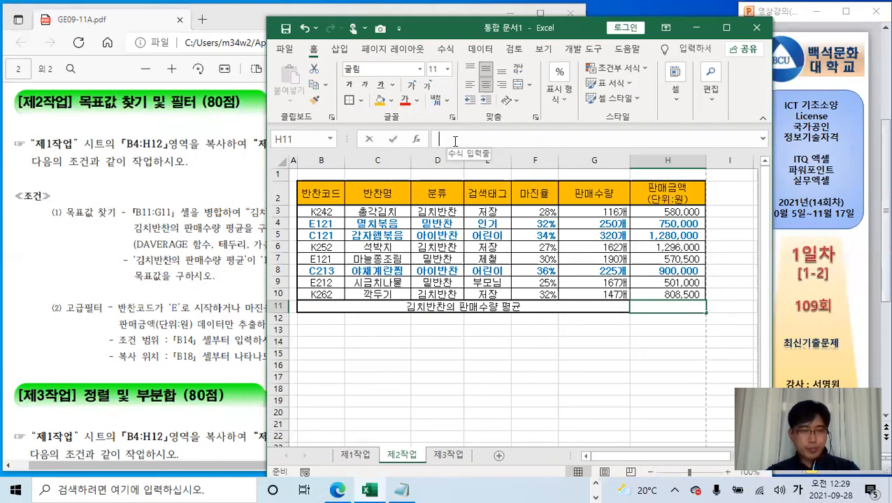
left_click(218, 272)
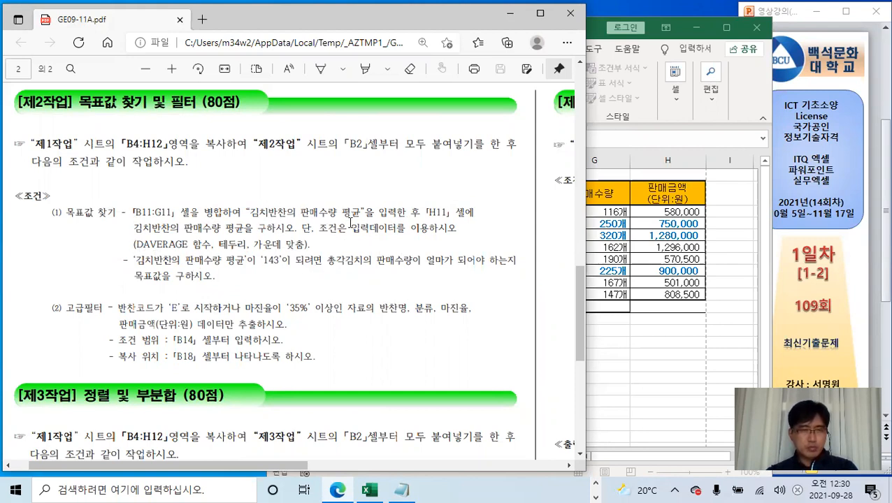
left_click(686, 308)
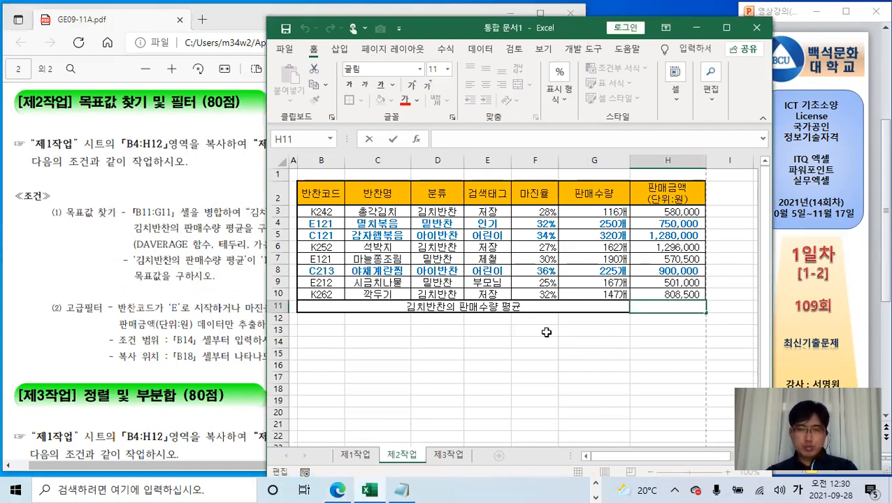
left_click_drag(546, 331, 583, 330)
left_click(670, 309)
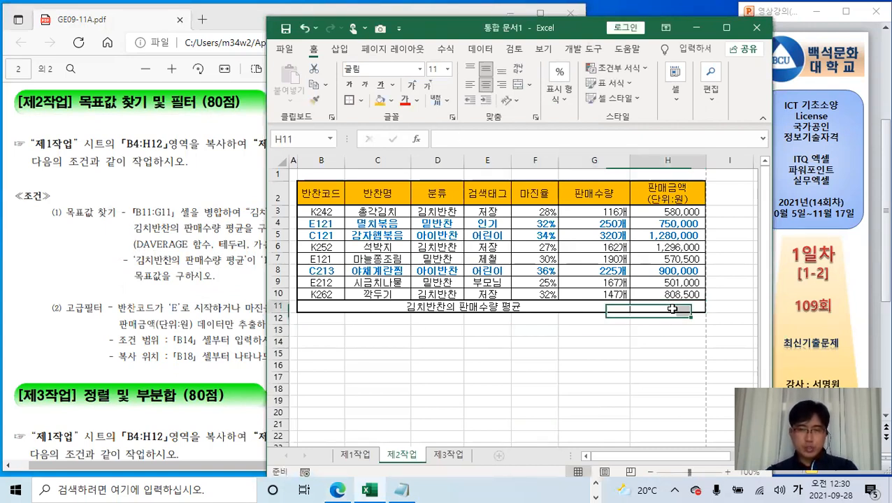
- Start a DAVERAGE formula in H11, choosing the function from the suggestions for =da
left_click(451, 139)
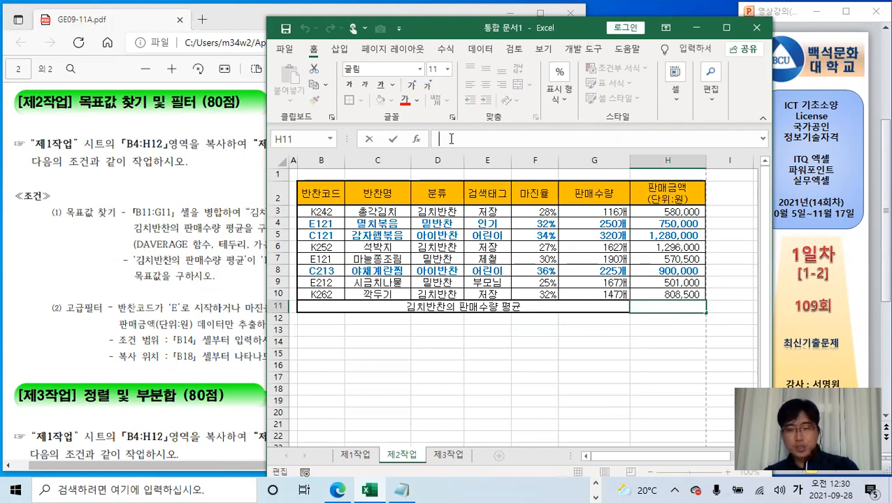
type("=")
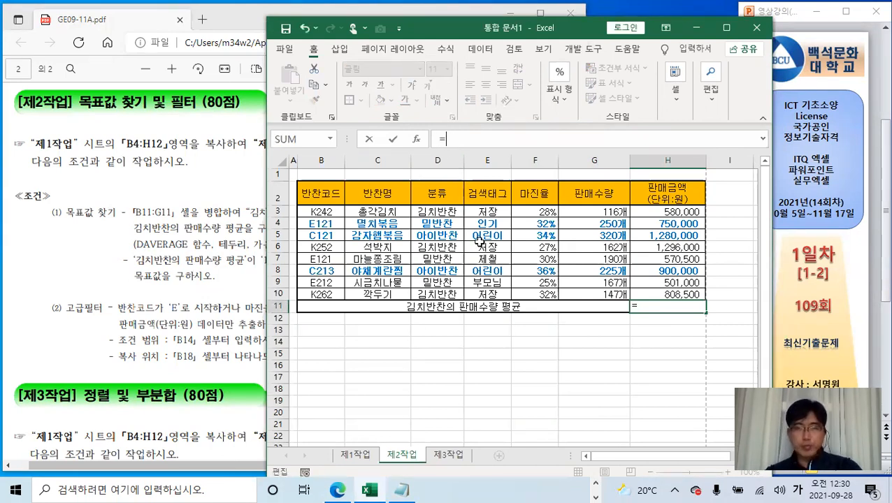
key("Hangul")
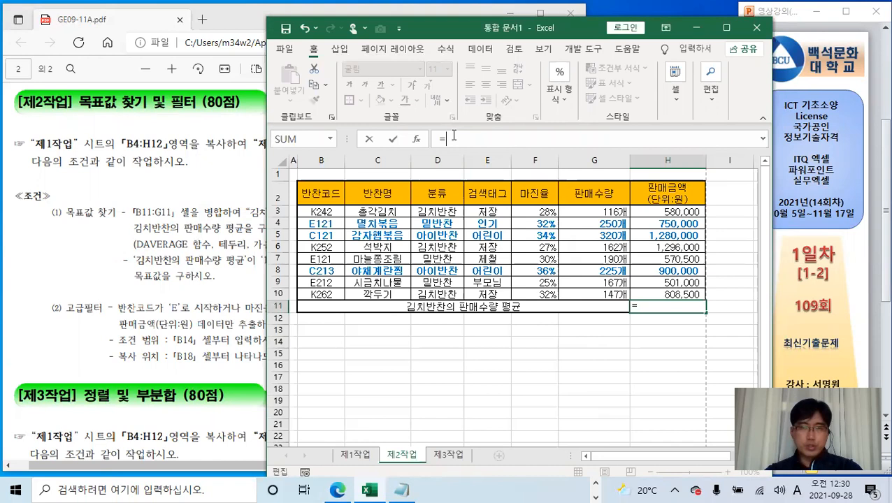
type("da")
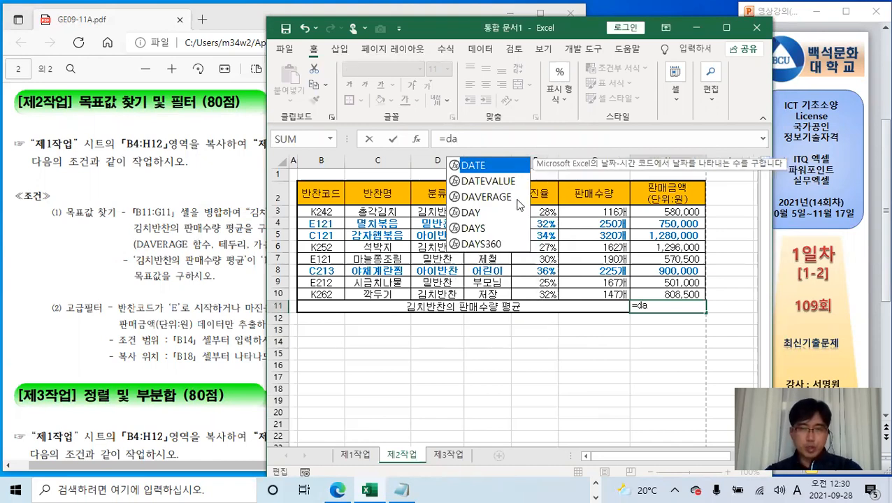
left_click(503, 202)
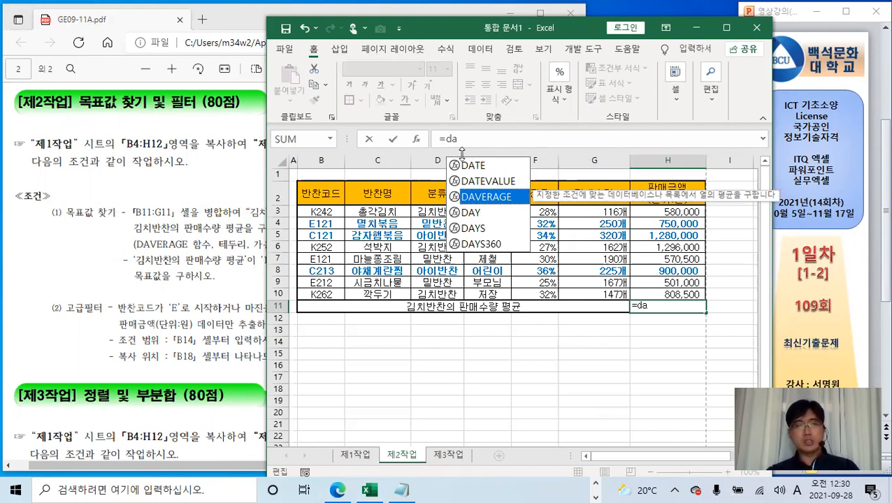
double_click(492, 202)
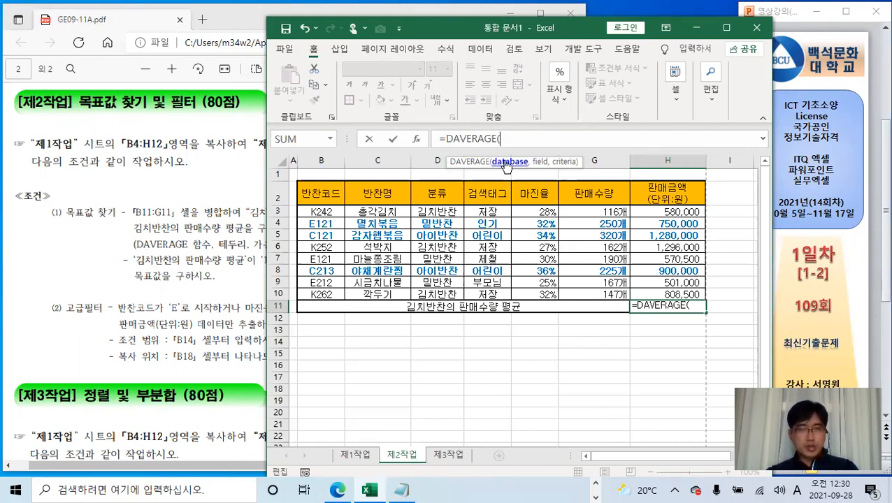
- Complete the DAVERAGE arguments in H11 with database B2:H10, field G2 and criteria D2:D3, and close the parenthesis
left_click_drag(321, 195, 682, 294)
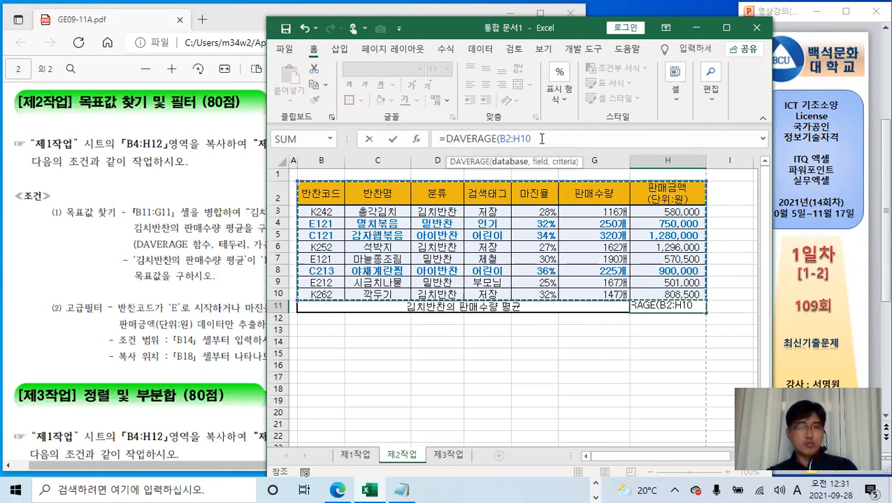
type(",")
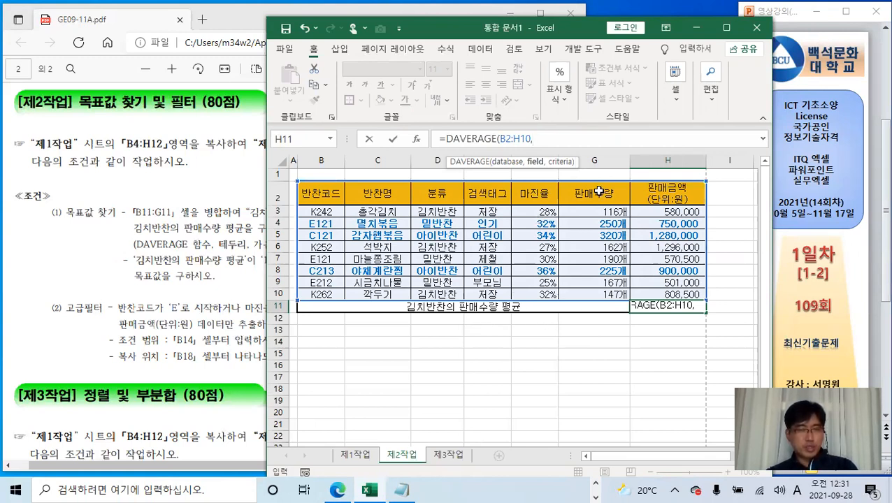
left_click(599, 193)
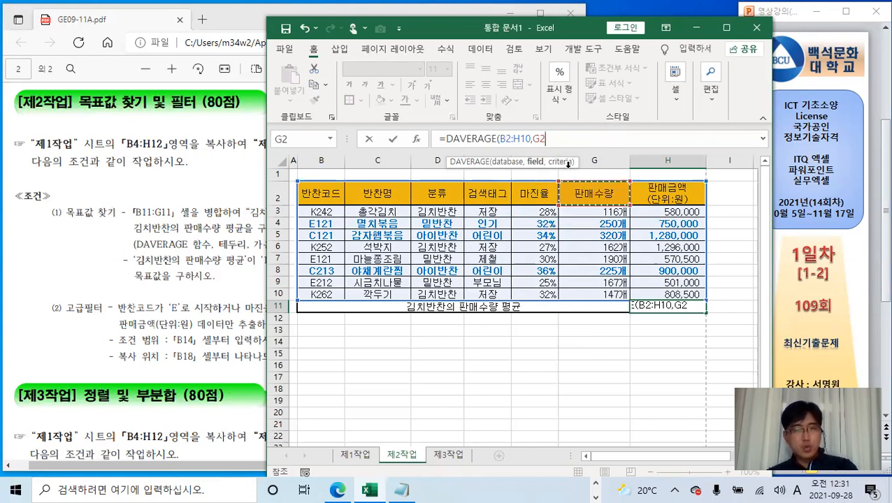
type(",")
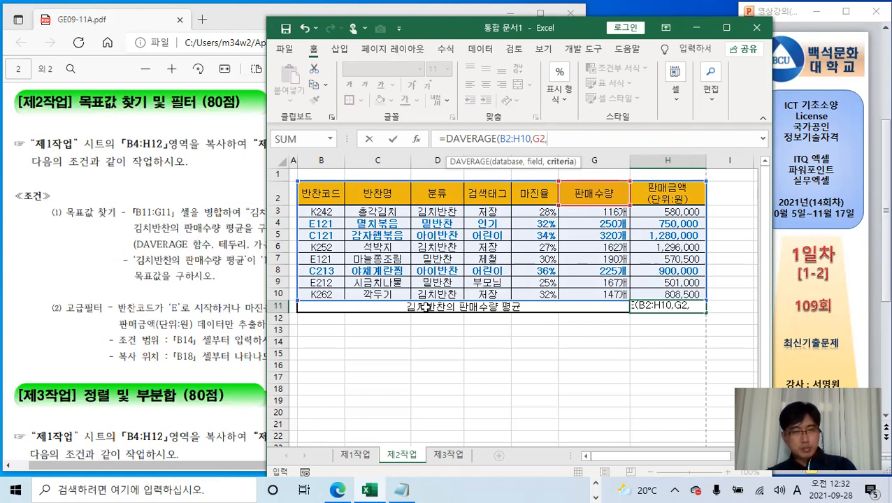
left_click_drag(438, 191, 444, 211)
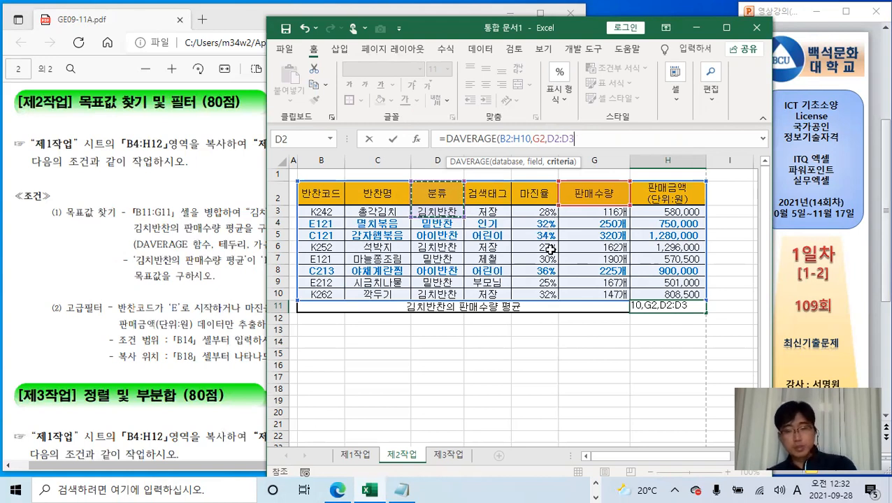
type(")")
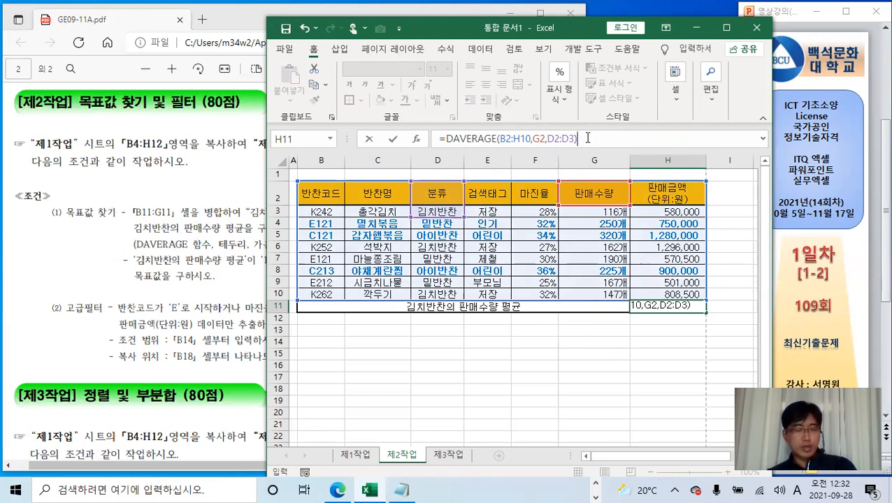
- Finish the DAVERAGE formula in H11 with its closing parenthesis and enter it
key("BackSpace")
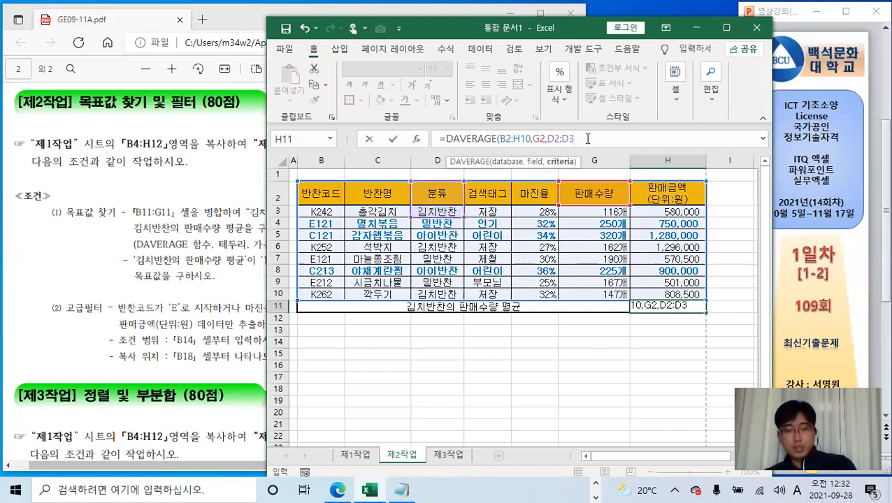
type(")")
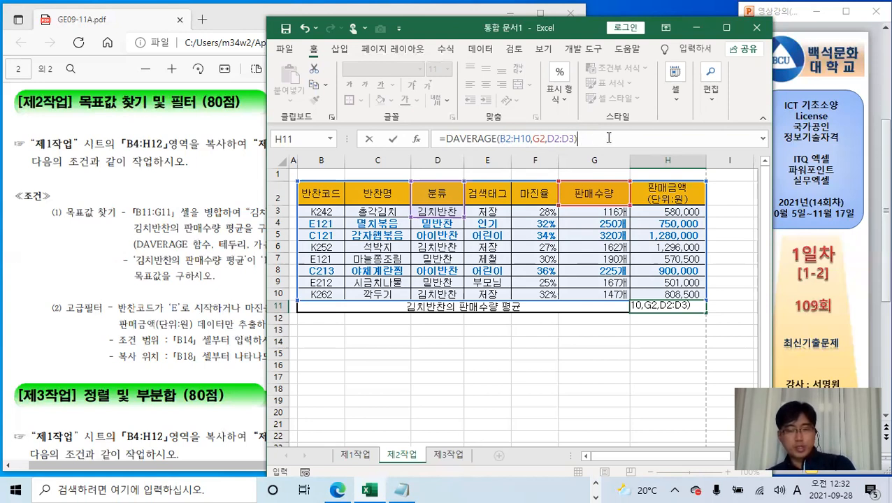
key("BackSpace")
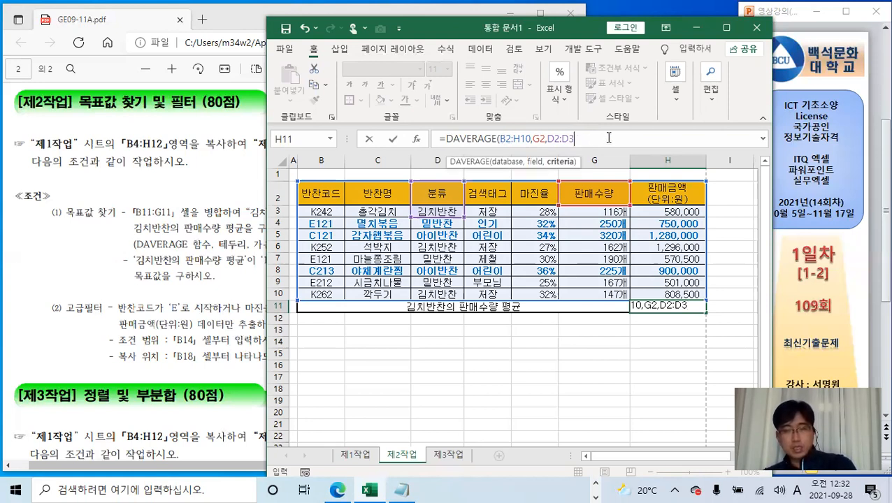
type(")")
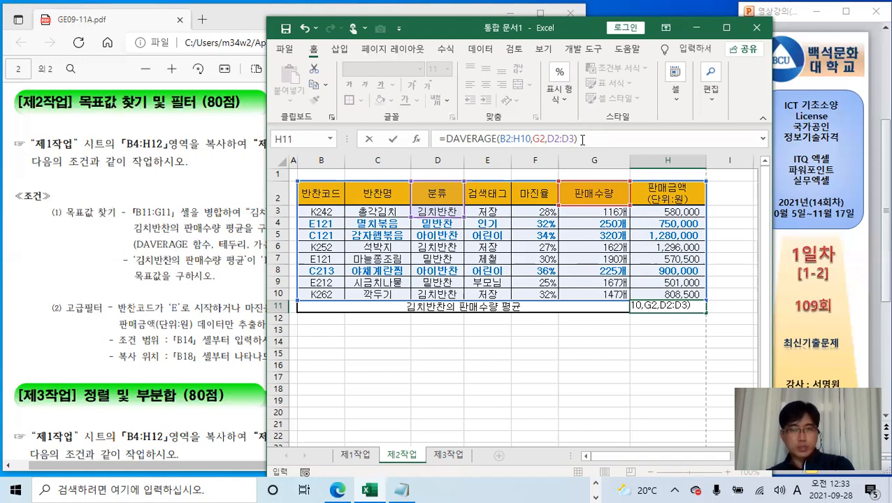
left_click(393, 144)
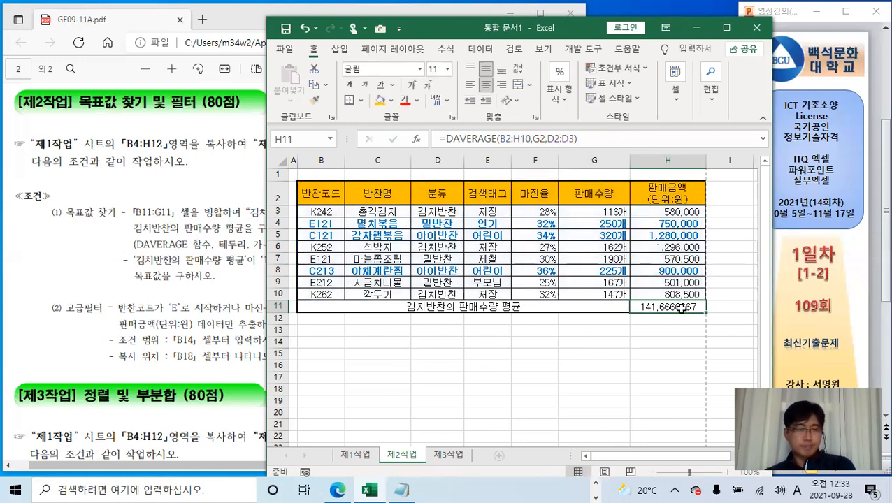
- Set up a Goal Seek with formula cell H11 and the target value 143 given in the PDF
left_click(235, 270)
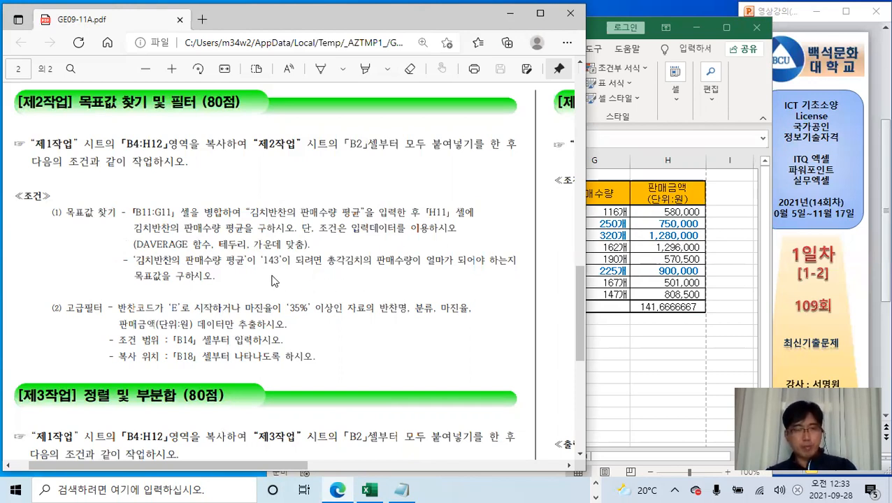
left_click(653, 310)
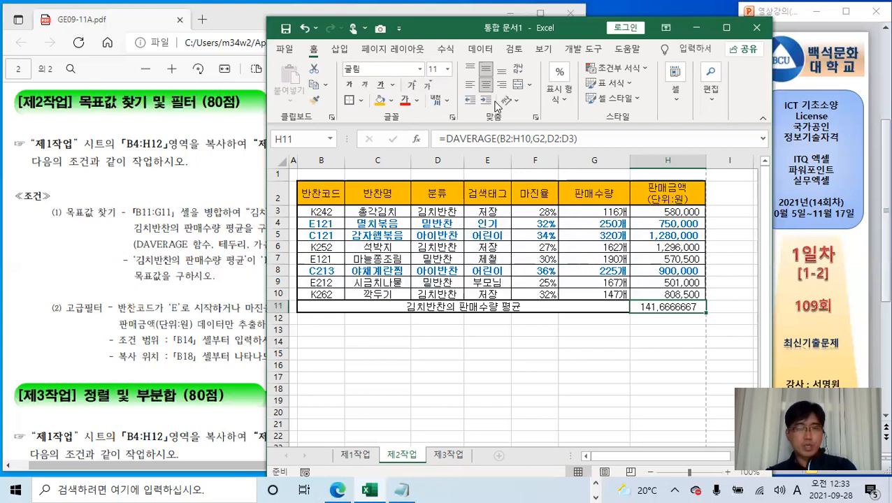
left_click(484, 48)
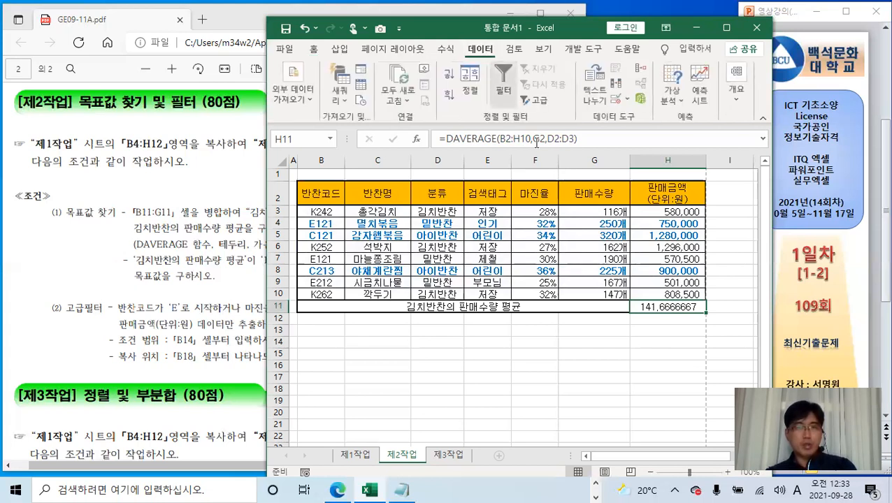
left_click(675, 102)
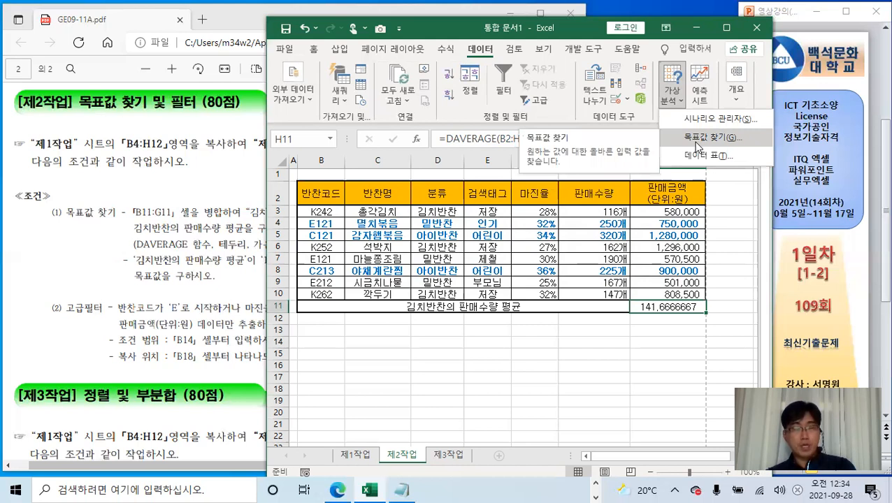
left_click(715, 138)
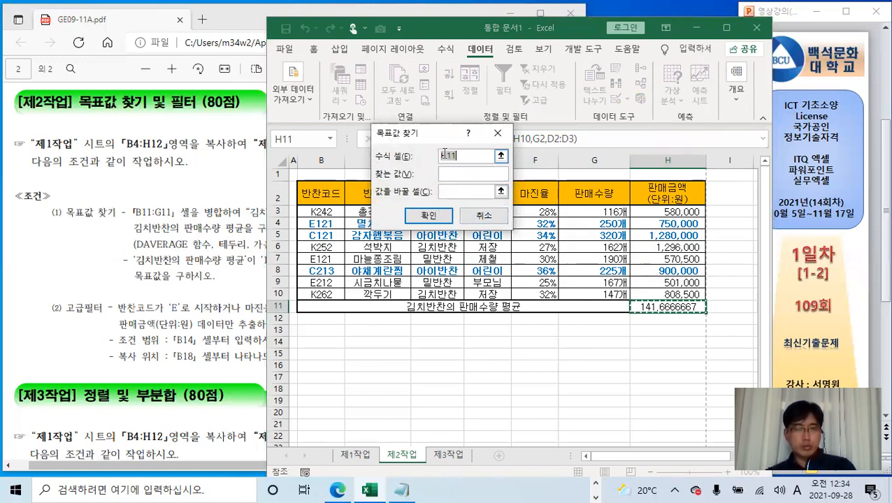
left_click(458, 174)
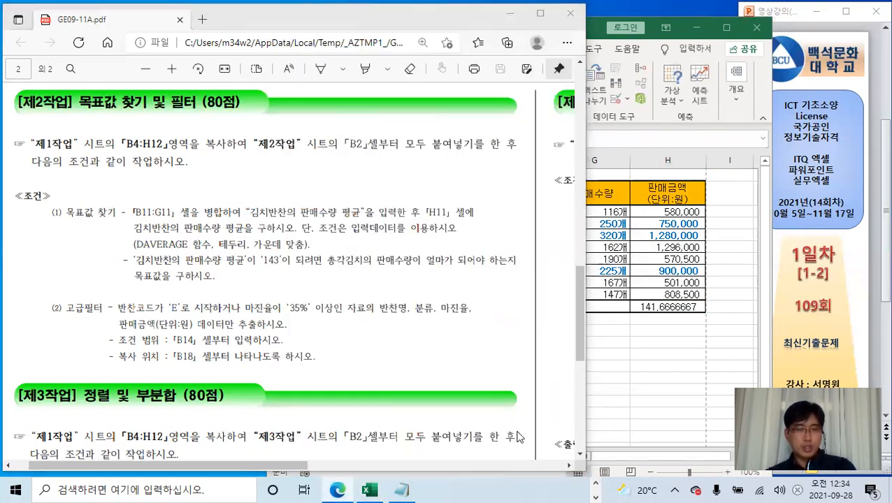
mouse_move(371, 489)
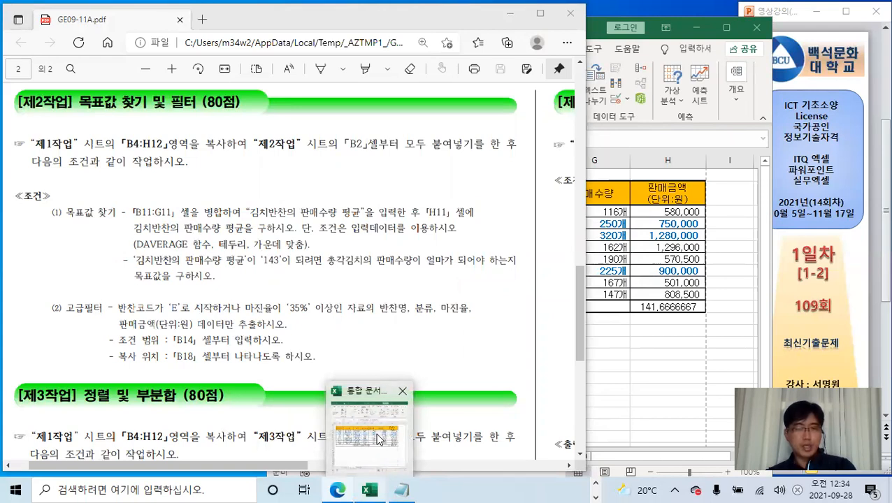
left_click(378, 439)
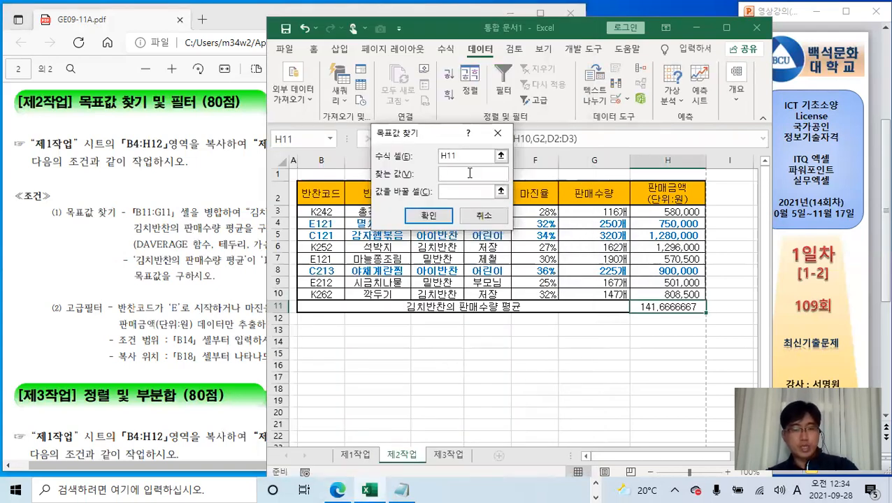
type("43")
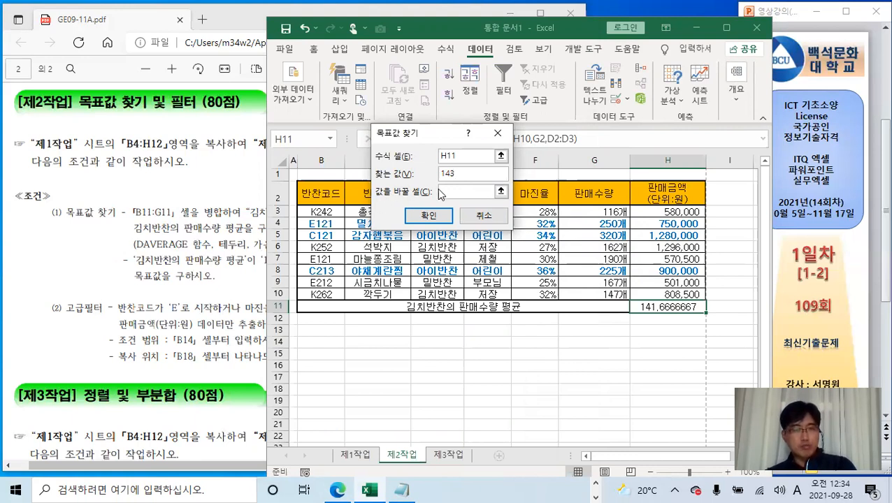
- Use G3, the sales quantity of 총각김치, as the Goal Seek changing cell, then run it and accept the solution
left_click_drag(434, 133, 655, 71)
left_click(667, 128)
left_click(224, 269)
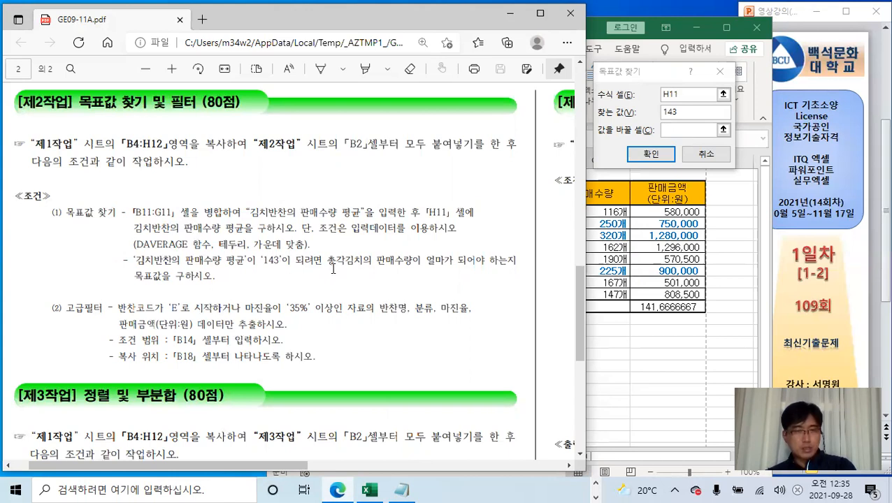
left_click(613, 282)
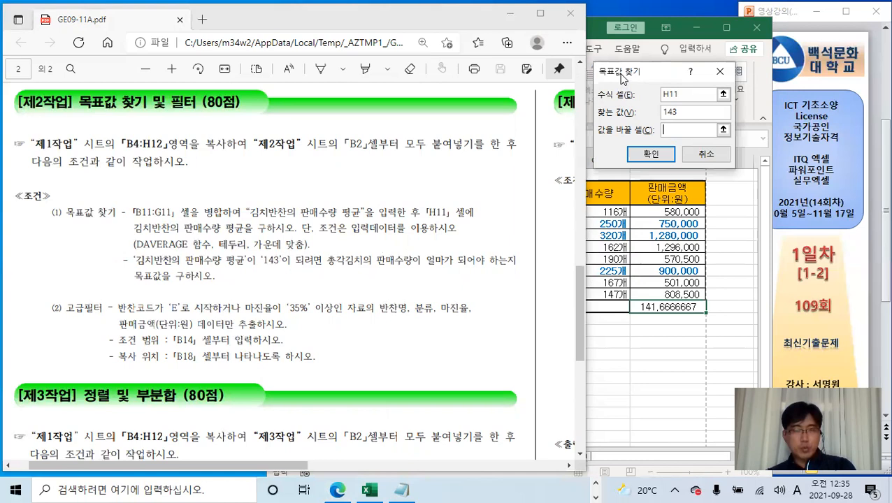
left_click(590, 27)
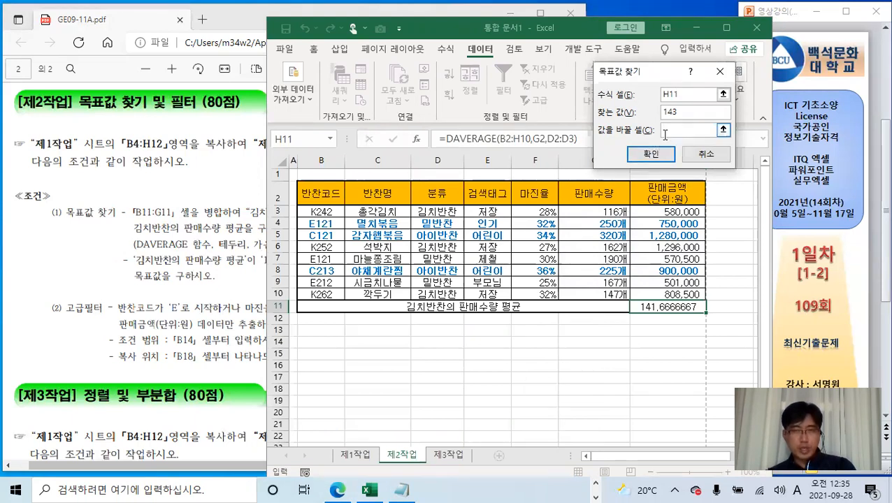
left_click(616, 212)
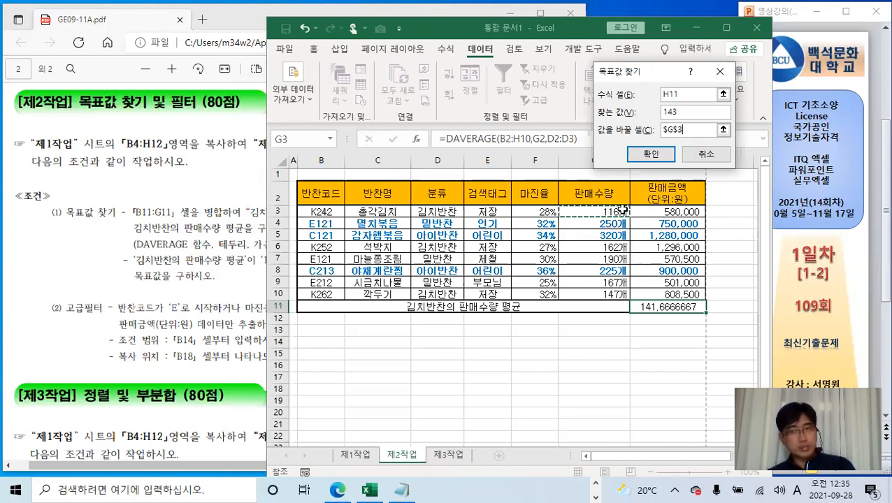
left_click(663, 160)
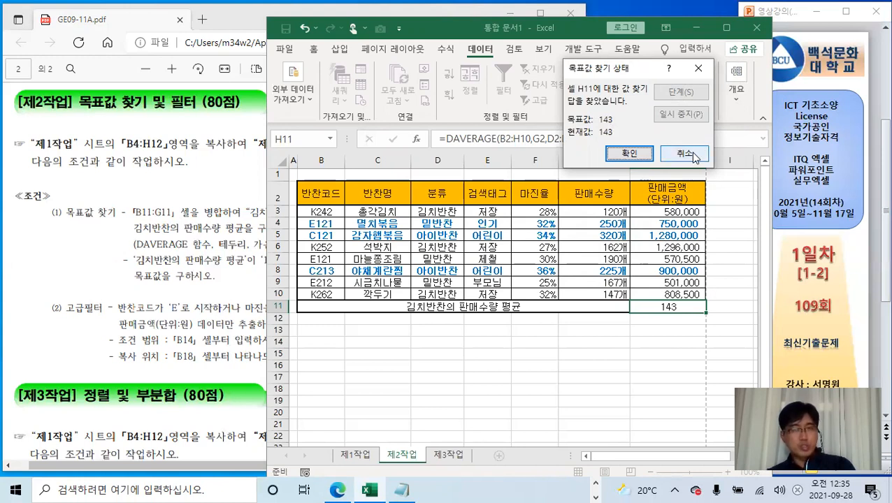
left_click(628, 155)
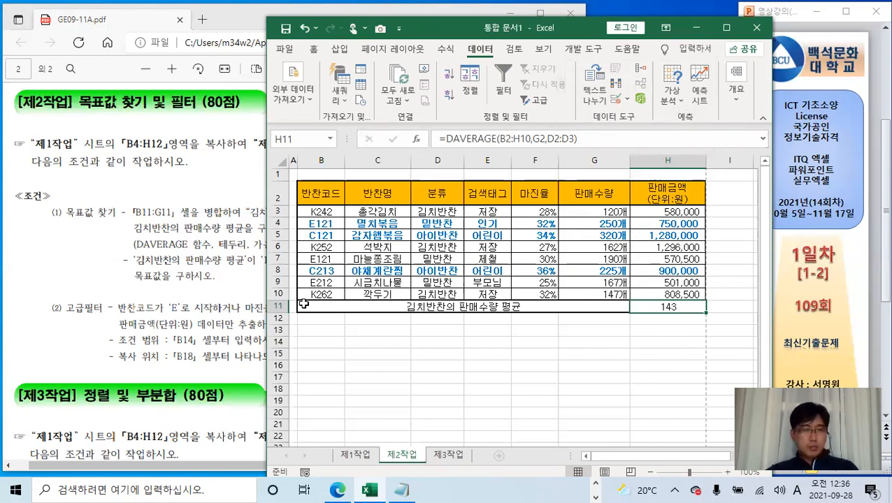
- Read the PDF's advanced filter task for its conditions, criteria range and copy location
left_click(213, 302)
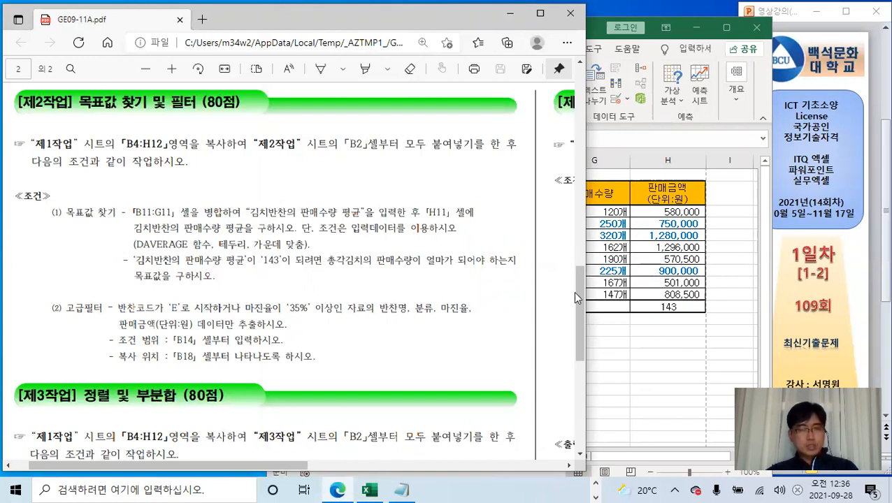
left_click(751, 288)
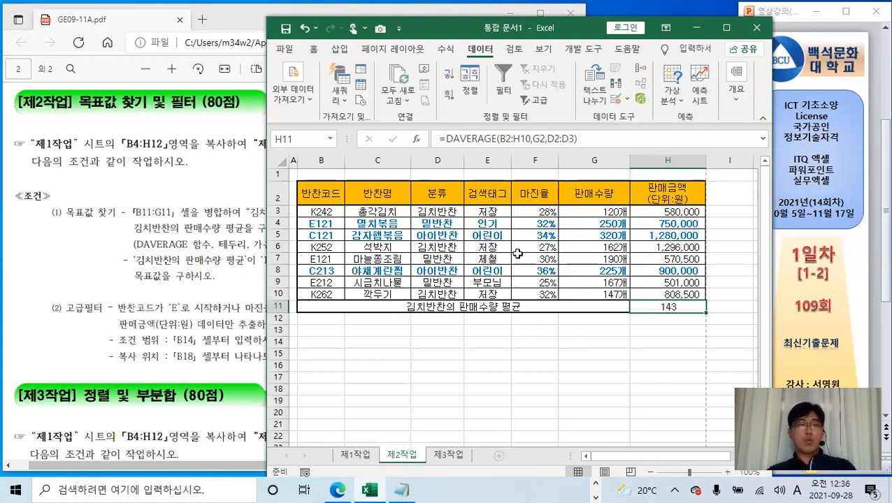
left_click(500, 354)
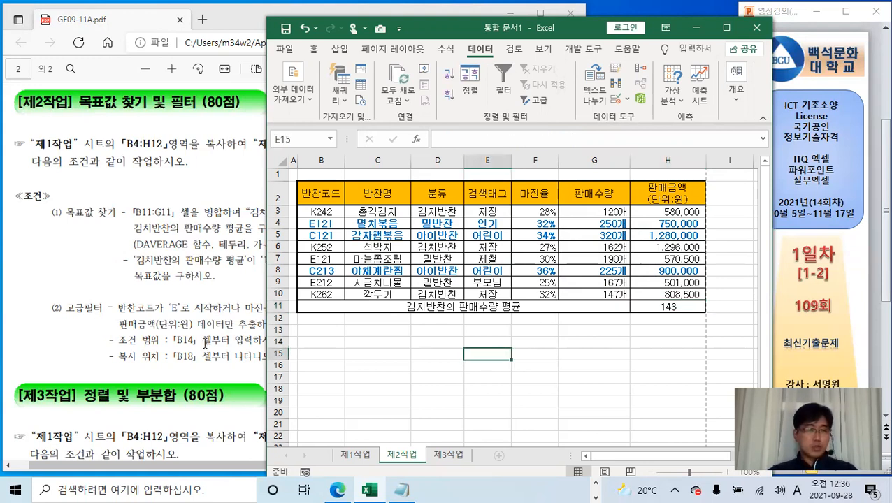
left_click(179, 337)
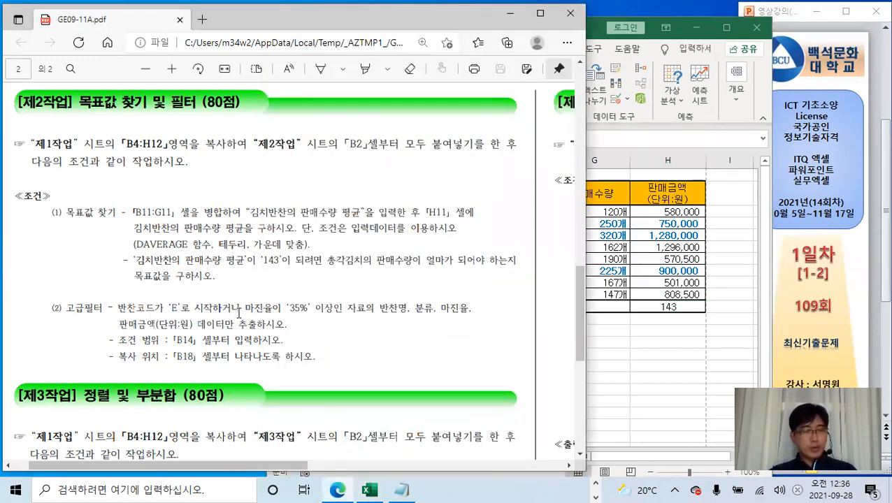
- Switch to the Notepad notes and add the lines AND and OR below the comparison operators, separated by a blank line
left_click(402, 489)
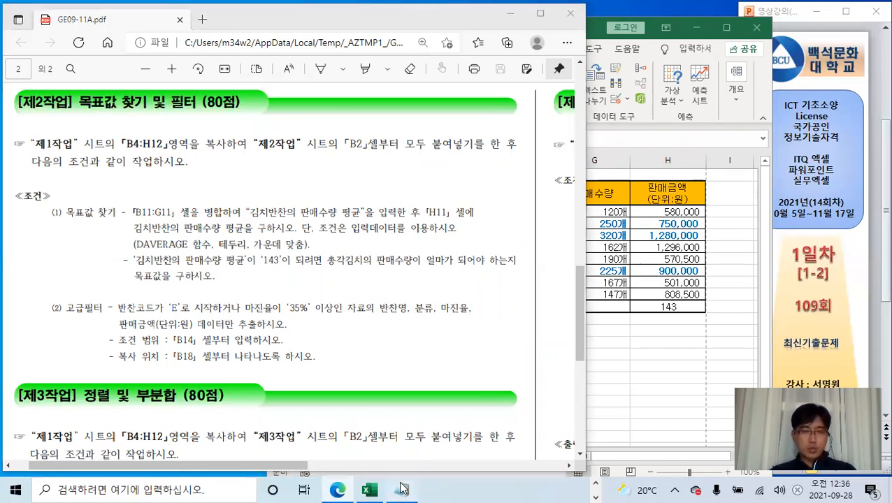
left_click(410, 308)
key("Return")
key("Return")
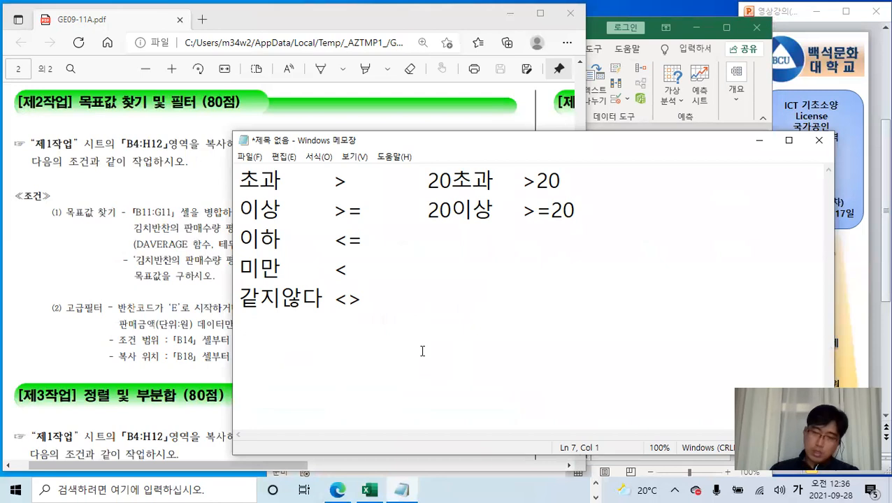
type("AND")
key("Return")
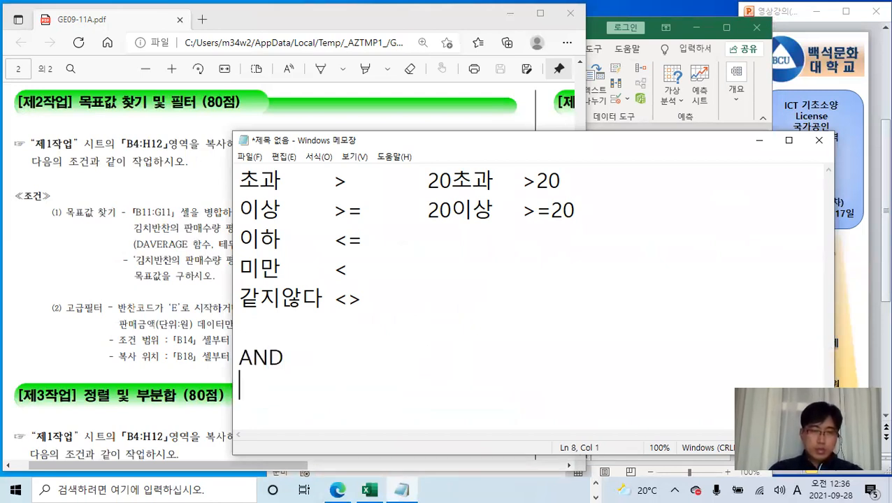
type("OR")
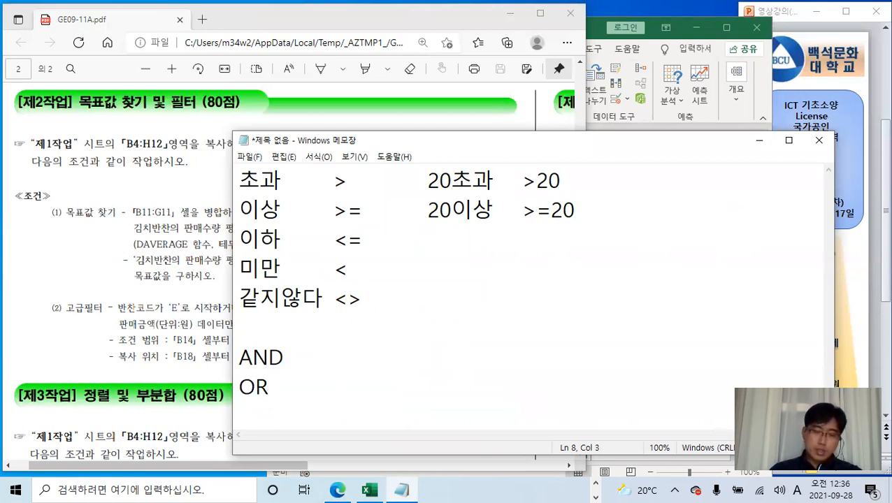
- Add the explanation "2개이상조건 2개 모두 만족하는것" after AND in the notes
key("Up")
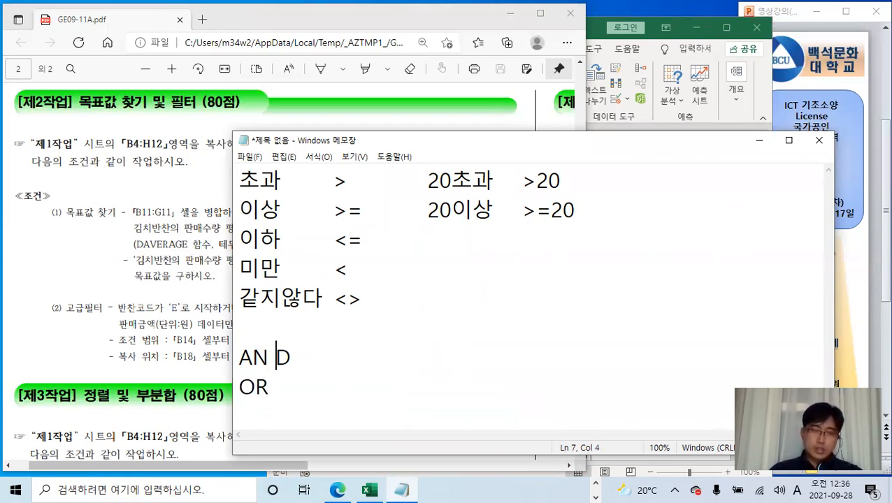
key("BackSpace")
key("Right")
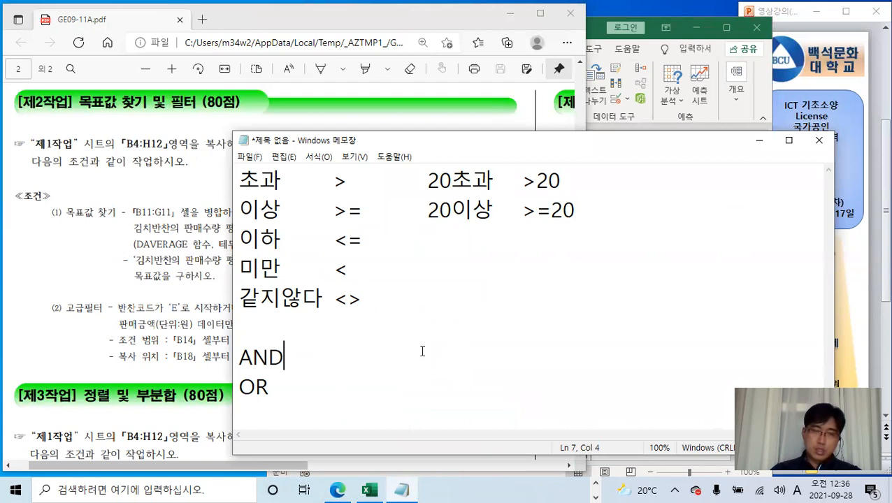
type("2ro")
key("BackSpace")
key("BackSpace")
key("Hangul")
type("개")
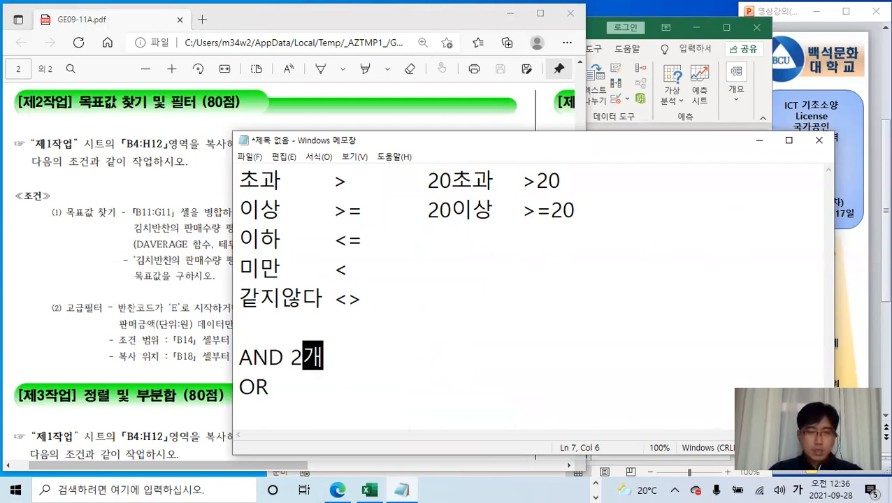
type("이상조건 ")
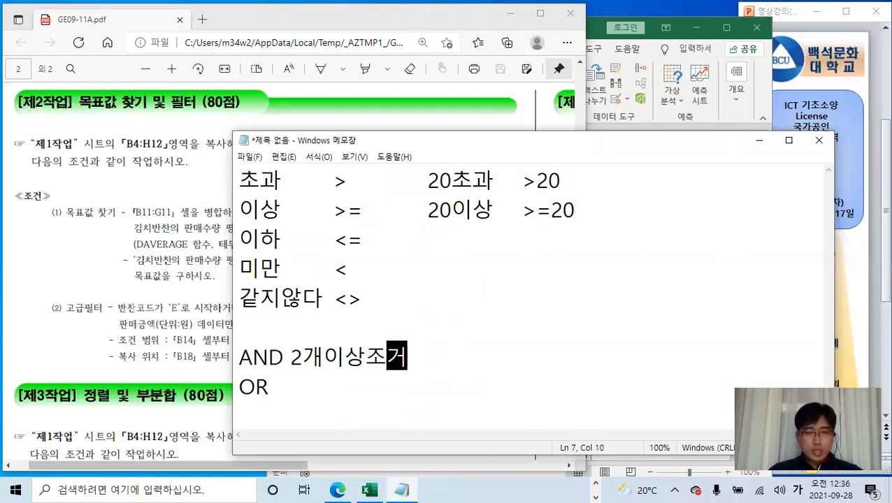
type("두개")
key("BackSpace")
key("BackSpace")
key("BackSpace")
type("2개 ")
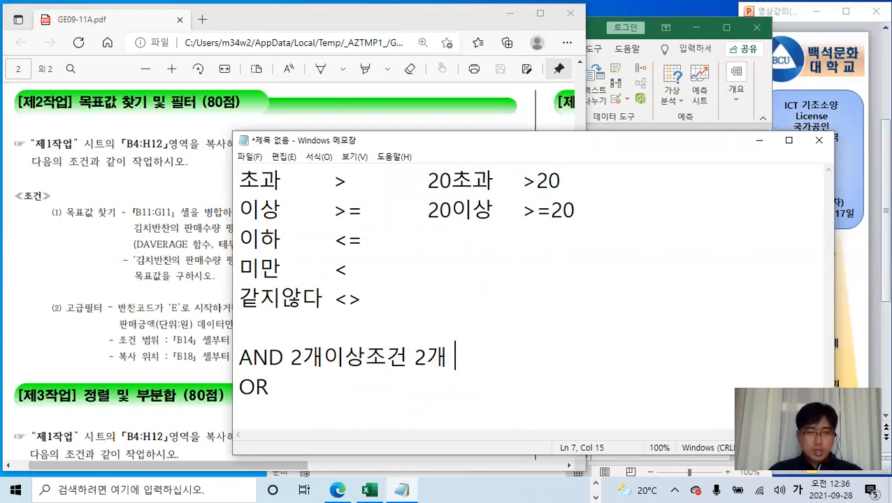
type("모두 만")
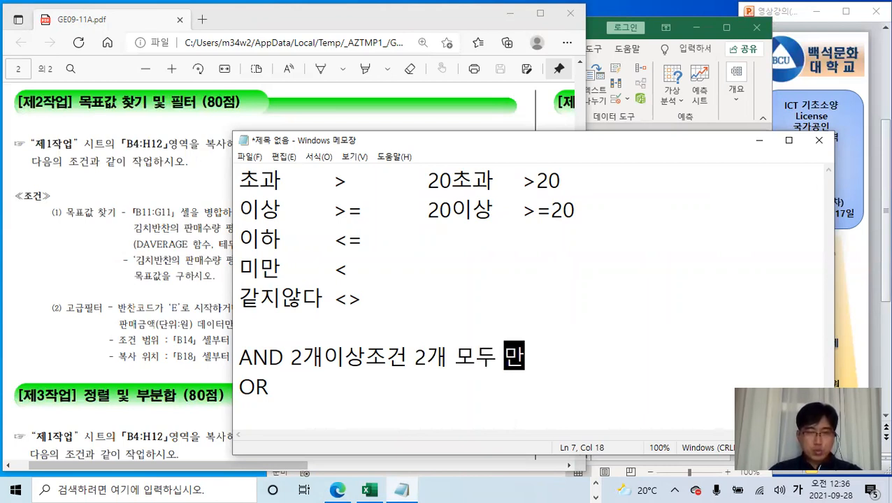
type("족하는것")
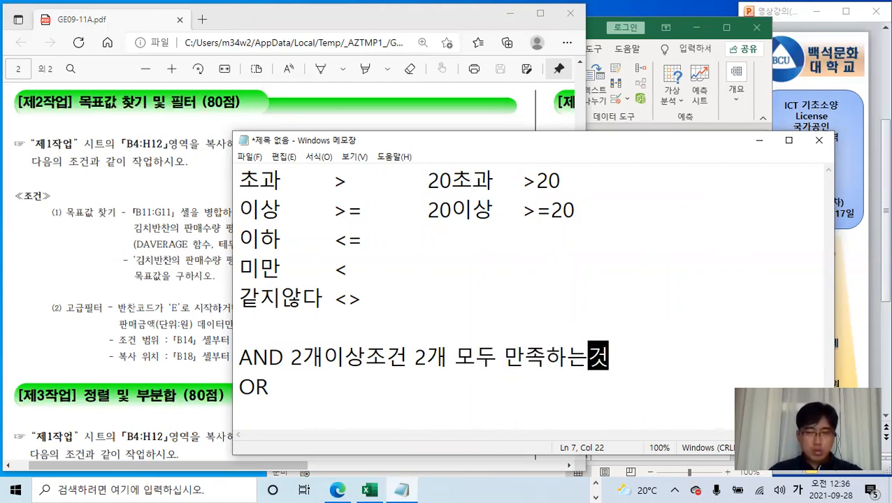
- Add the explanation "2개이상조건 1개만 만족해도 되는것" after OR in the notes
key("Return")
key("BackSpace")
key("Down")
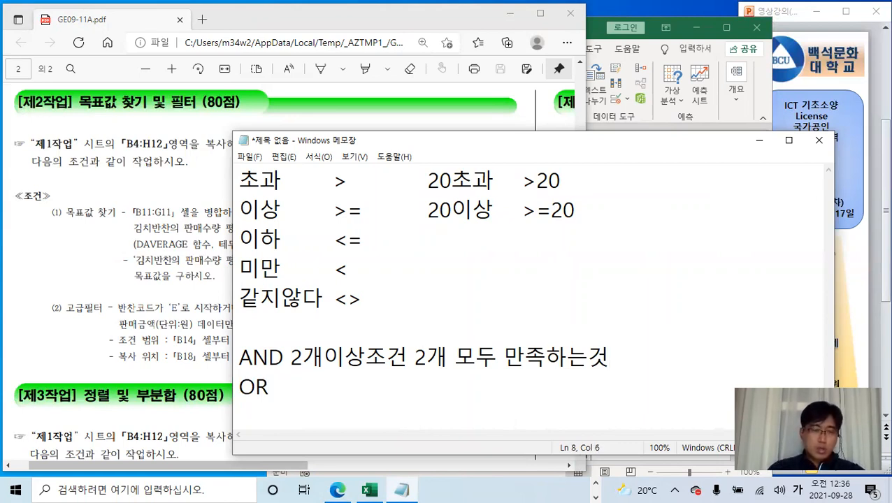
type("2개")
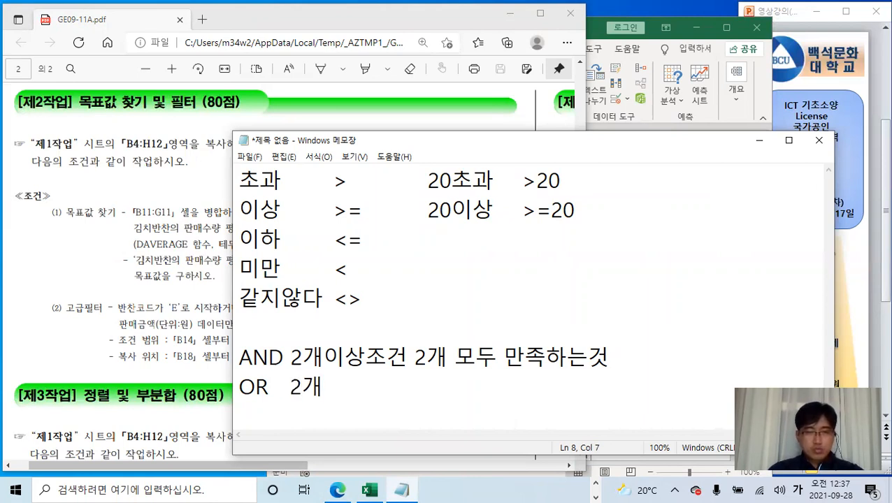
type("이상조건")
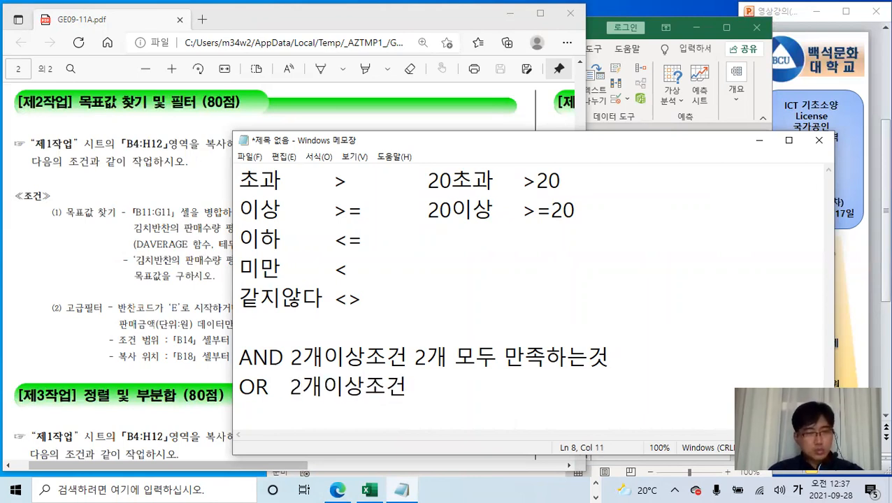
type(" 1")
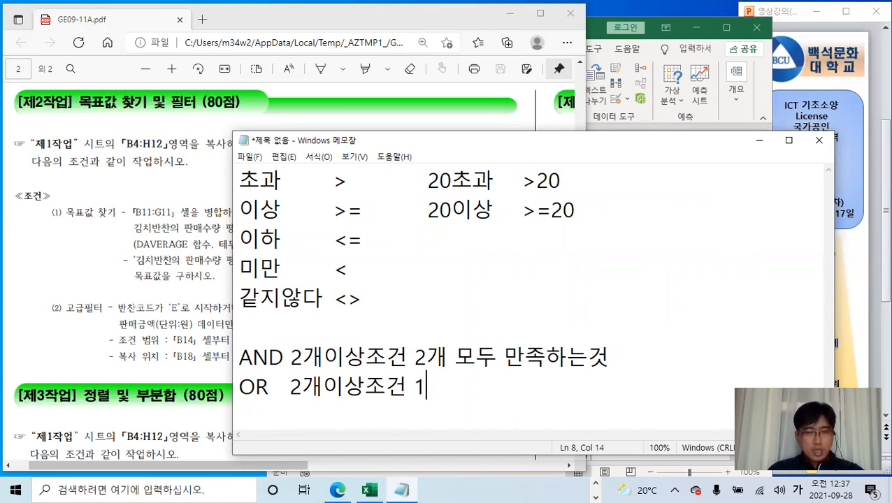
type("개")
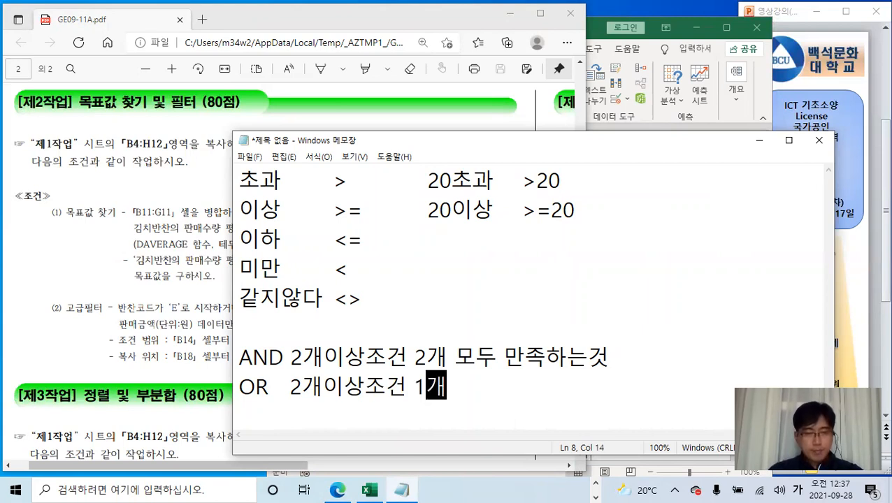
type("마ㄴ 만")
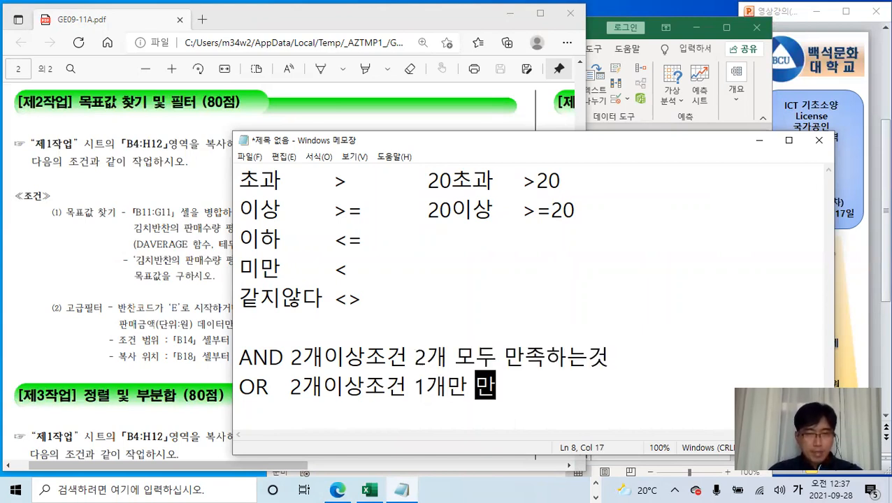
type("족해")
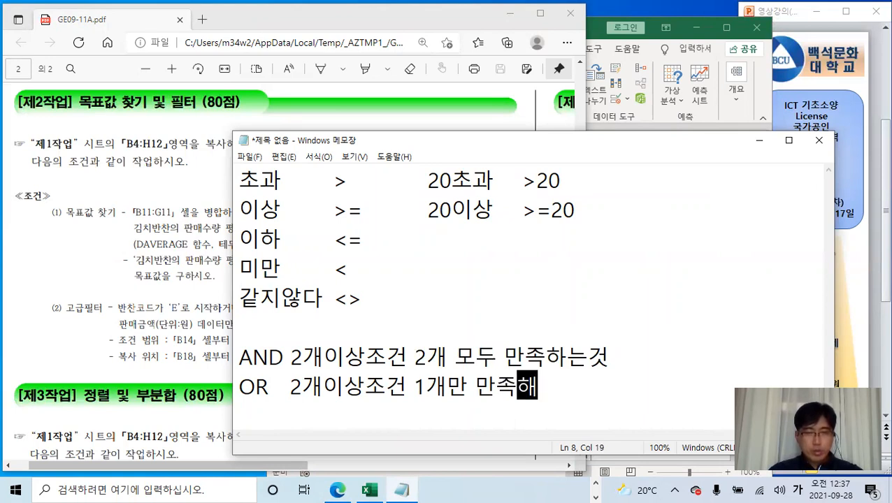
type("도 된")
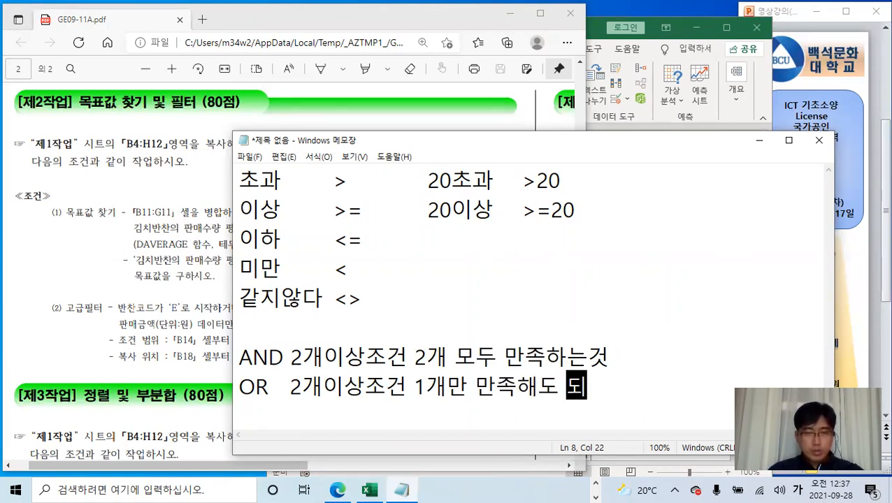
key("BackSpace")
key("BackSpace")
type("되는것")
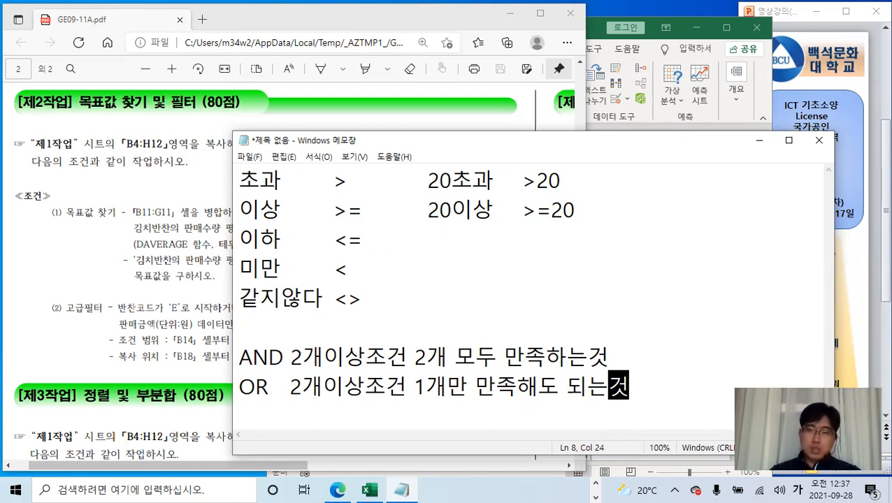
- Append "같은줄" to the AND line and "다른줄" to the OR line of the notes
left_click(631, 359)
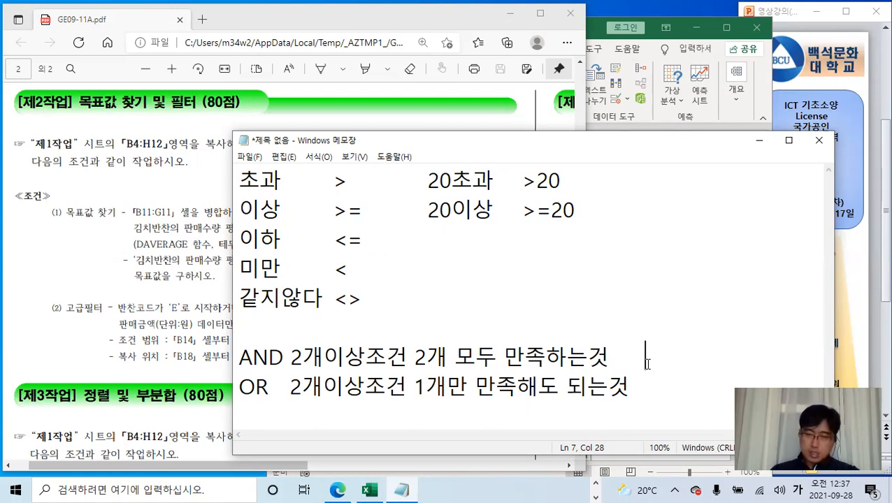
type("같은주")
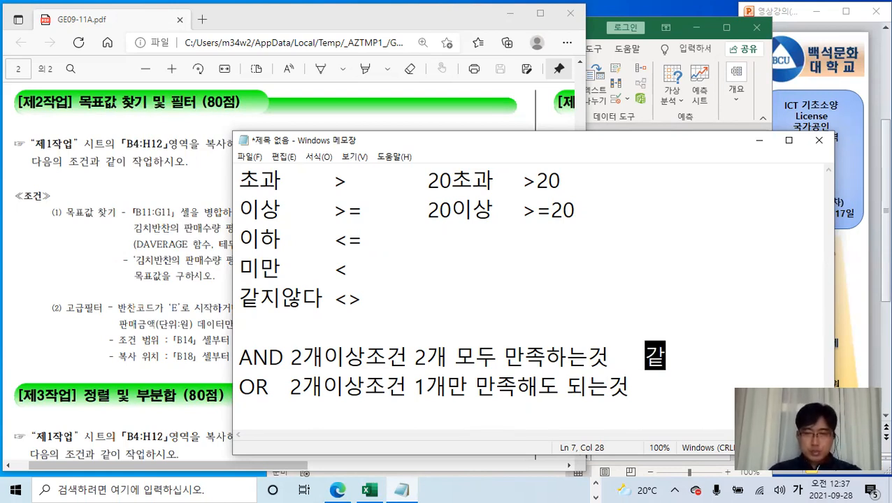
type("ㄹ")
key("Down")
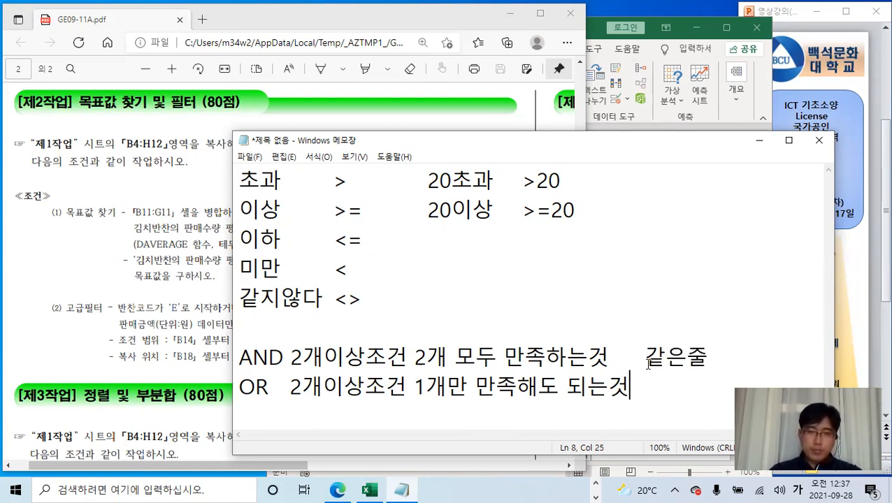
type("다른줄")
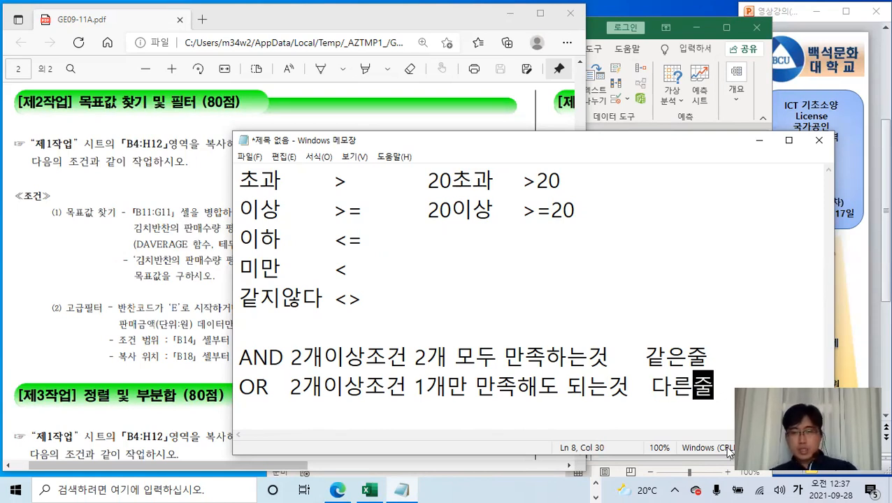
- Adjust the spacing before "같은줄" and "다른줄" so both entries line up in one column
left_click(640, 357)
key("BackSpace")
key("BackSpace")
key("BackSpace")
key("BackSpace")
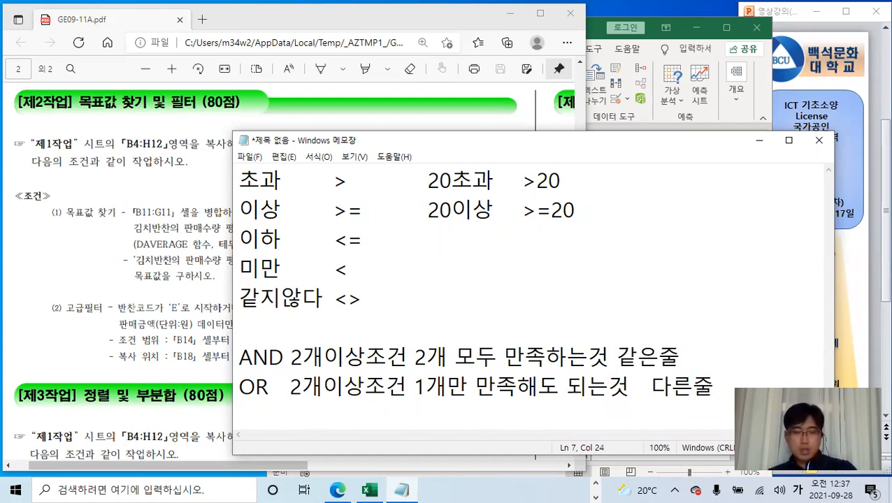
left_click(654, 385)
key("BackSpace")
key("BackSpace")
key("BackSpace")
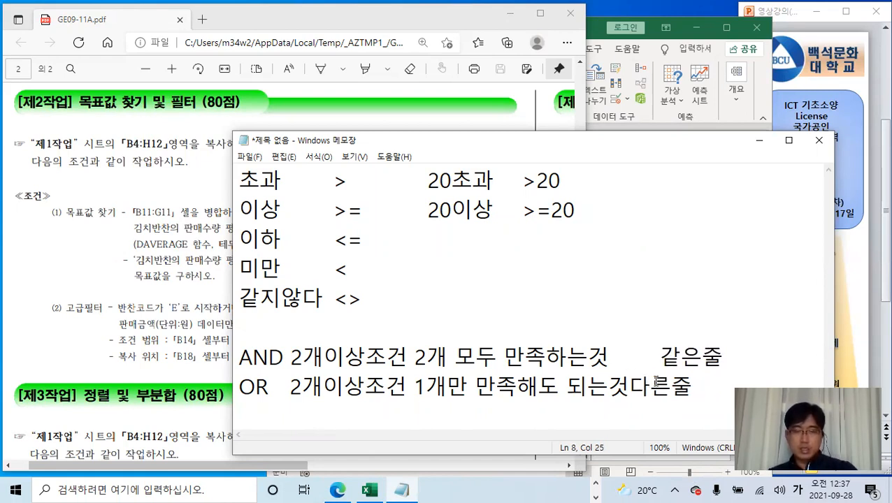
left_click(662, 358)
key("BackSpace")
key("BackSpace")
key("BackSpace")
key("BackSpace")
key("BackSpace")
key("BackSpace")
key("BackSpace")
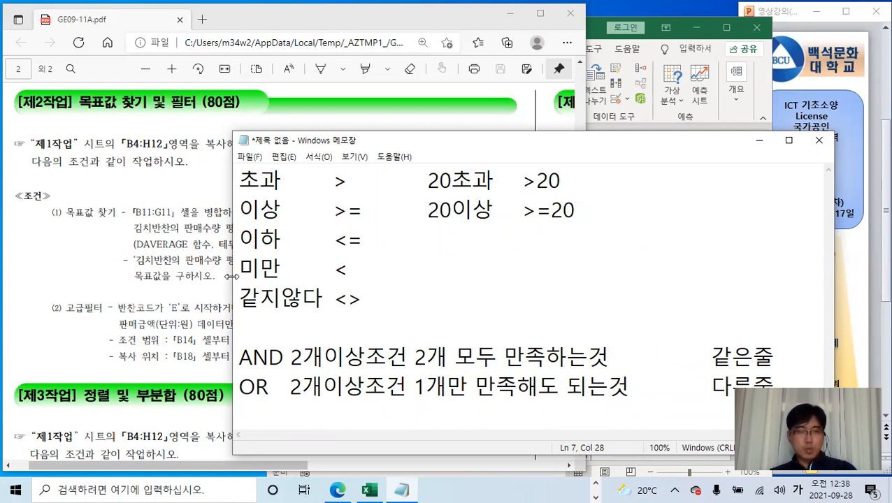
- Widen the Notepad window and append the phrase hints "~이고, ~이면서" to the AND line after "같은줄"
left_click_drag(231, 277, 29, 277)
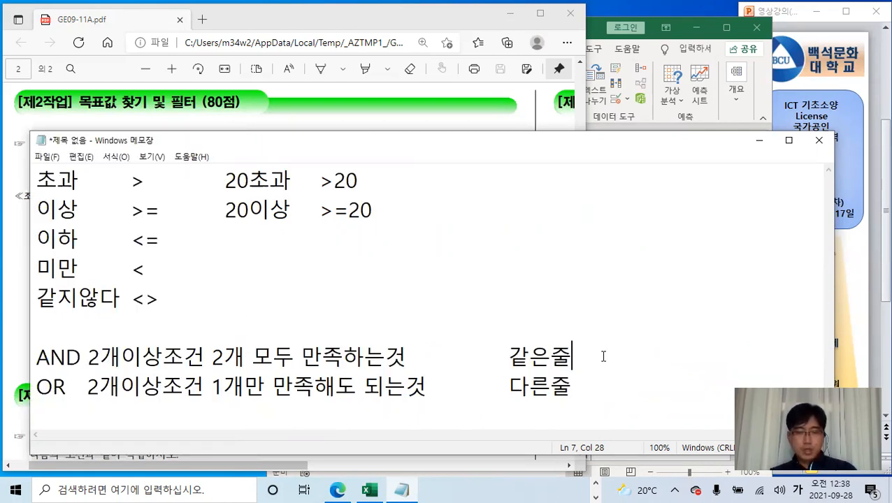
key("BackSpace")
key("Tab")
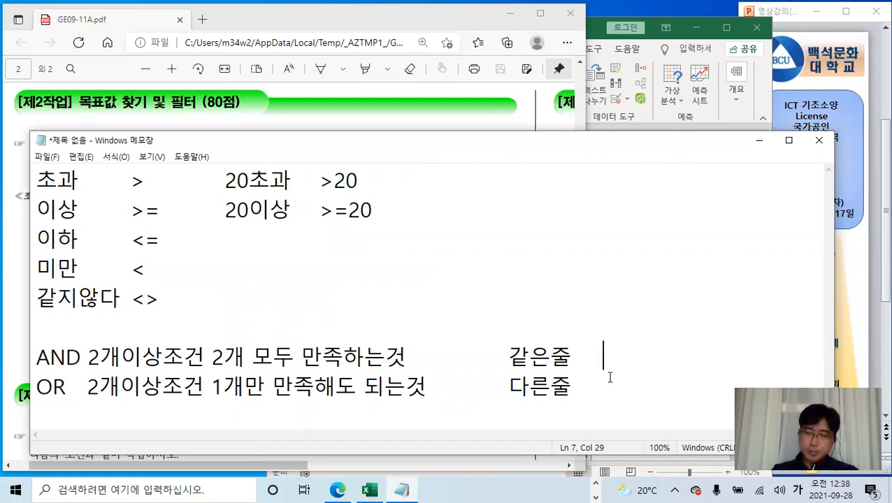
type("~이고,")
type(" ~이거")
key("BackSpace")
key("BackSpace")
type("면서")
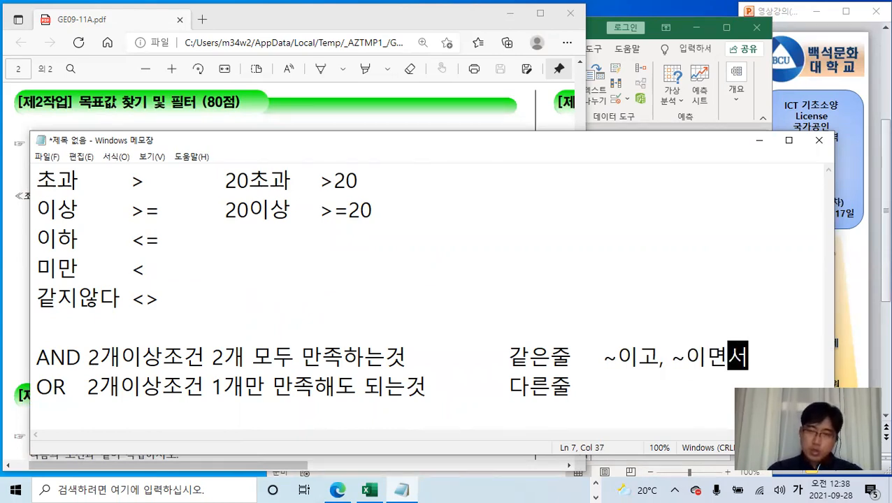
key("Return")
key("BackSpace")
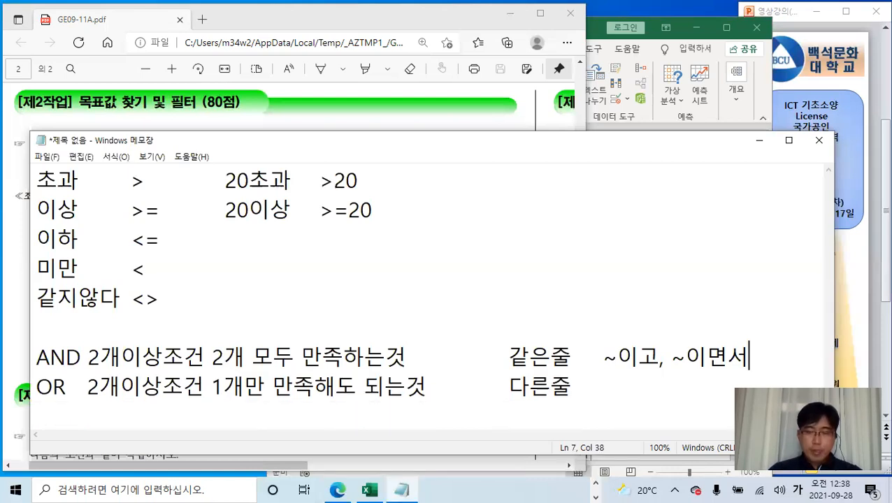
- Append the phrase hints "~이거나, ~또는" to the OR line after "다른줄", aligned with the AND hints
left_click(610, 378)
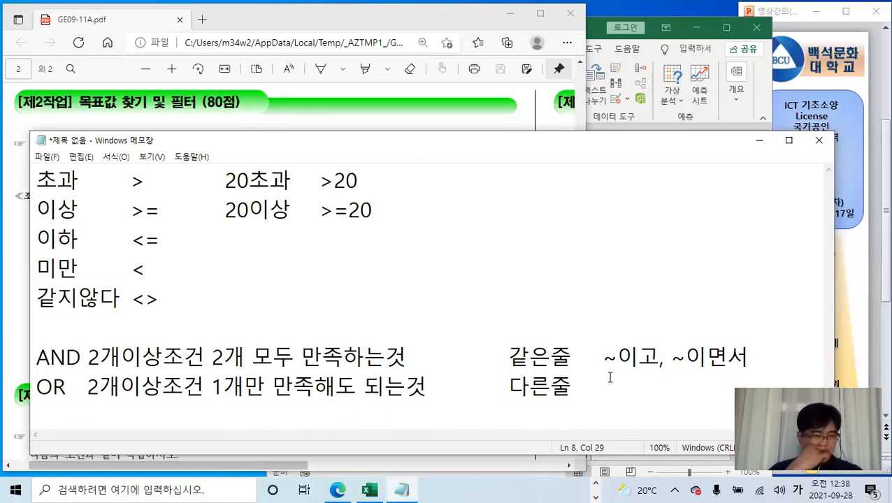
key("Tab")
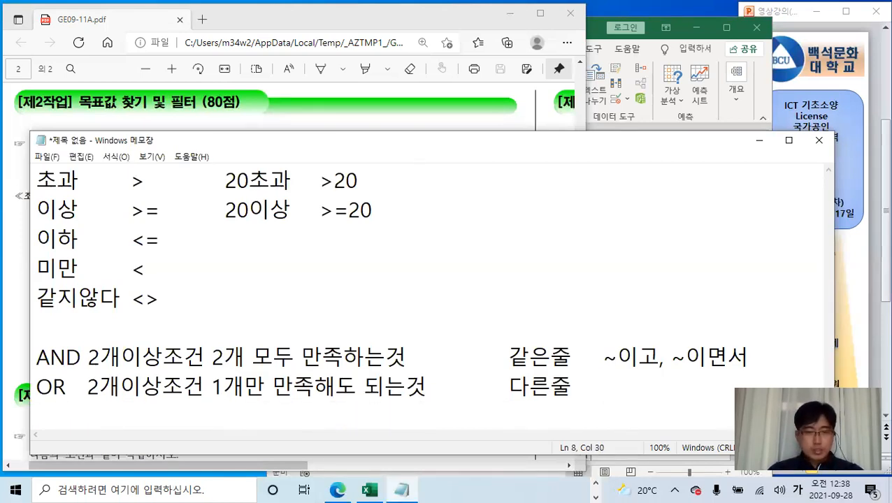
type("~이거나")
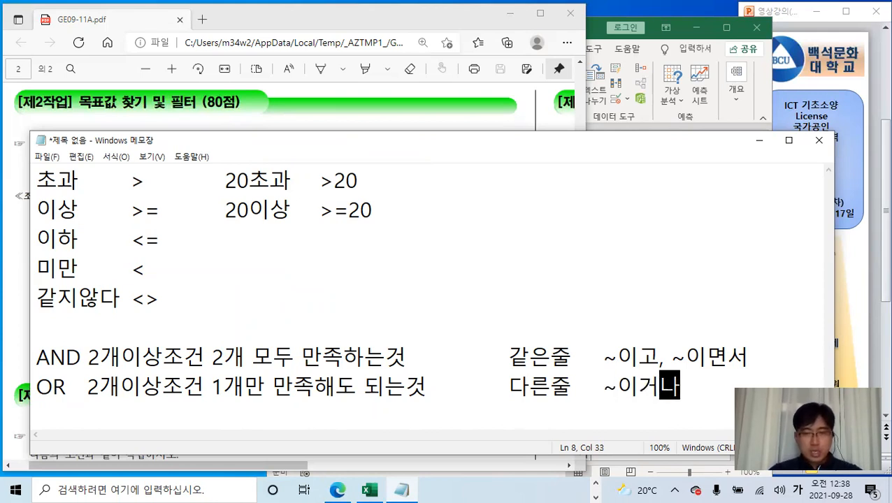
type(", ~또ㄴ")
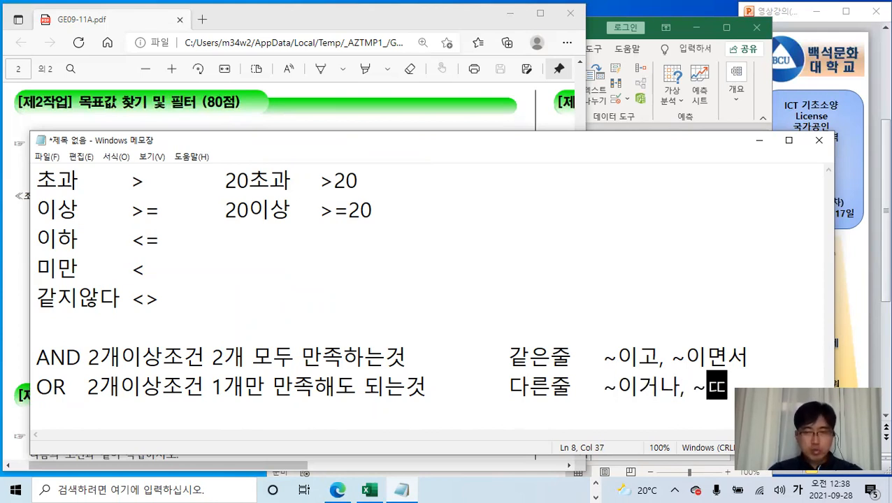
type("ㅡㄴ")
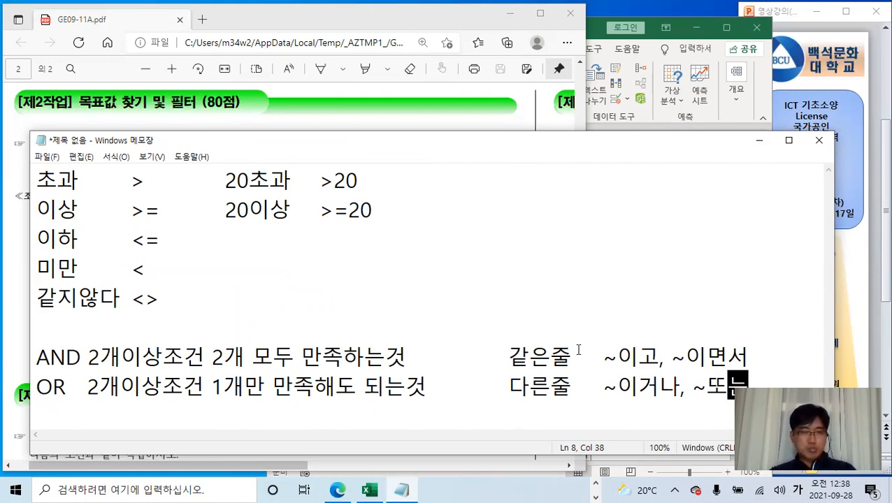
- Minimize the notes, switch to Excel and copy the 반찬코드 and 마진율 headers to the criteria range starting at B14 on 제2작업
left_click(754, 141)
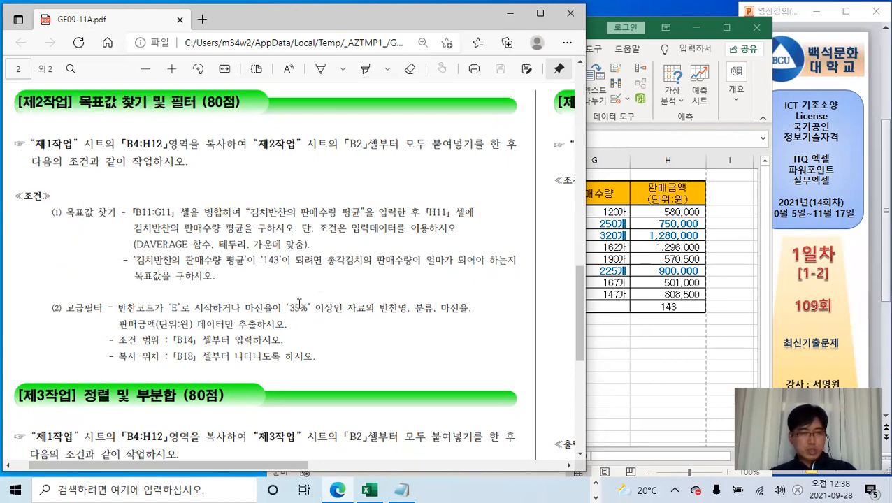
left_click(626, 356)
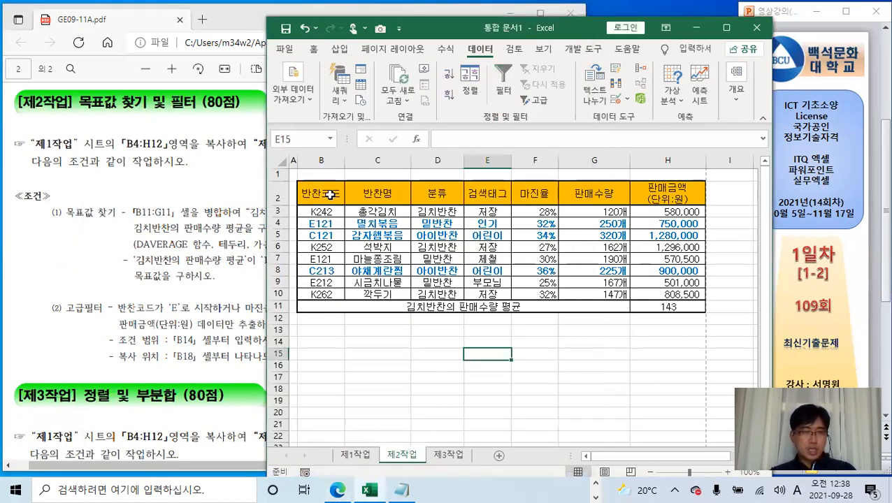
left_click(330, 195)
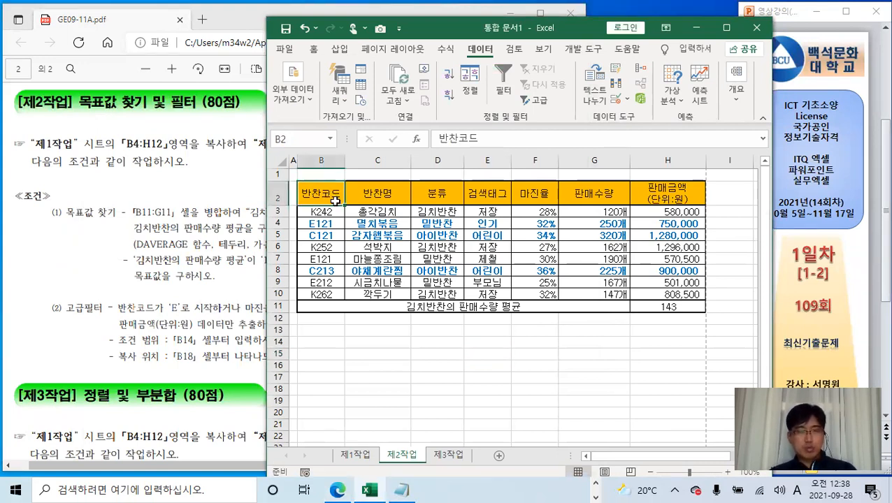
left_click(541, 198, "ctrl")
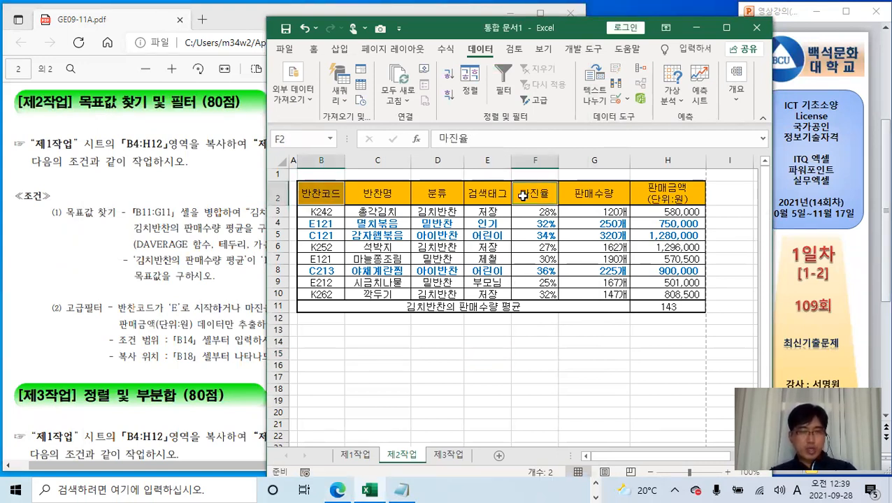
key("ctrl+c")
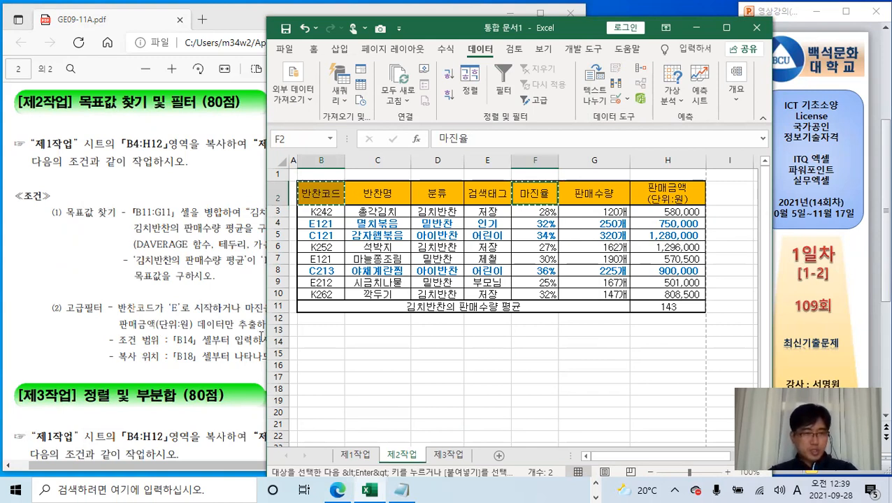
left_click(326, 341)
key("ctrl+v")
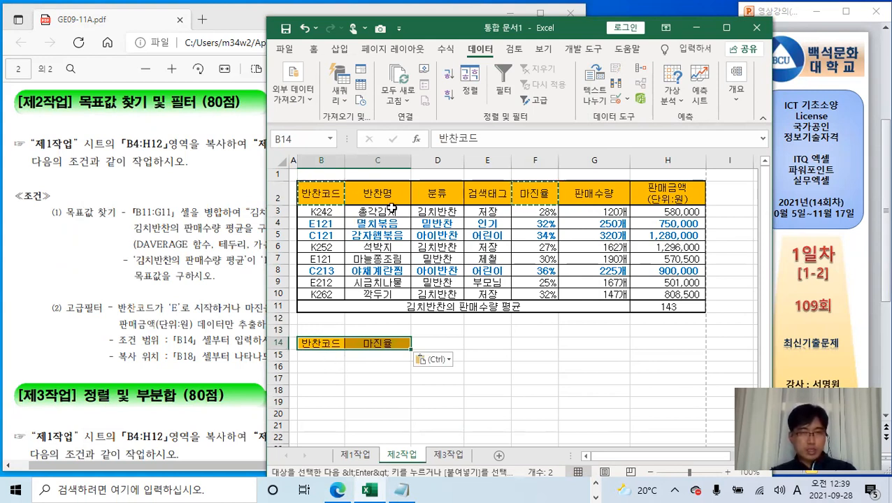
left_click(321, 355)
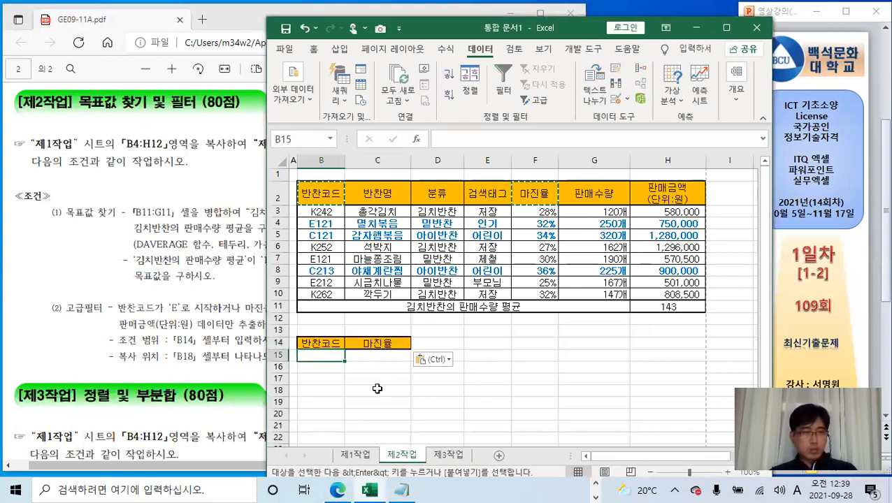
- Switch back to the Notepad notes and add a "*" wildcard heading, separated by a blank line, below the OR line
left_click(402, 491)
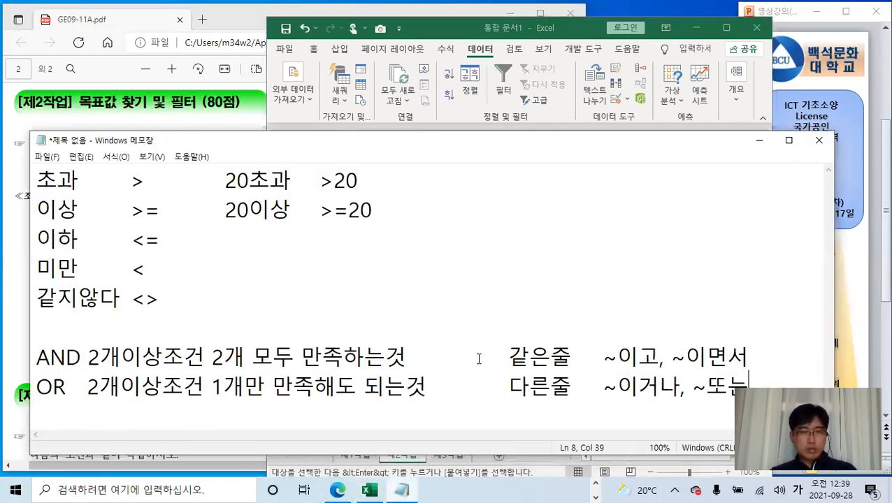
key("Return")
key("Return")
key("Return")
key("Return")
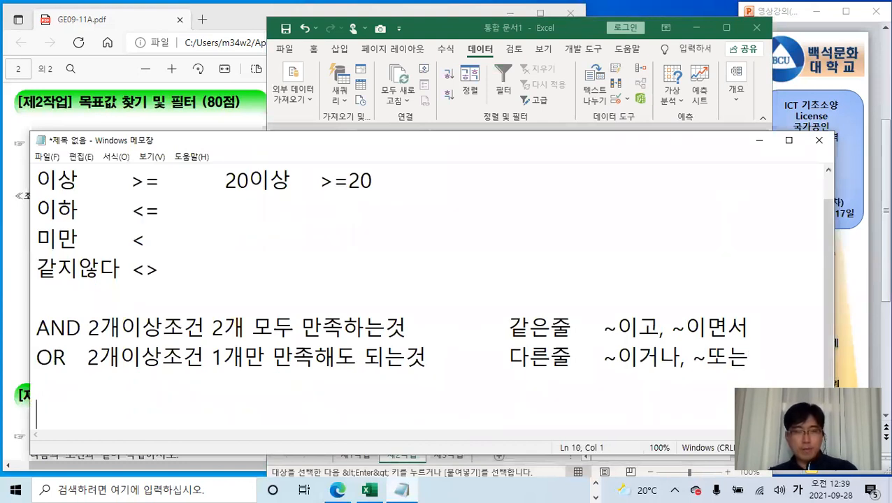
left_click(58, 366)
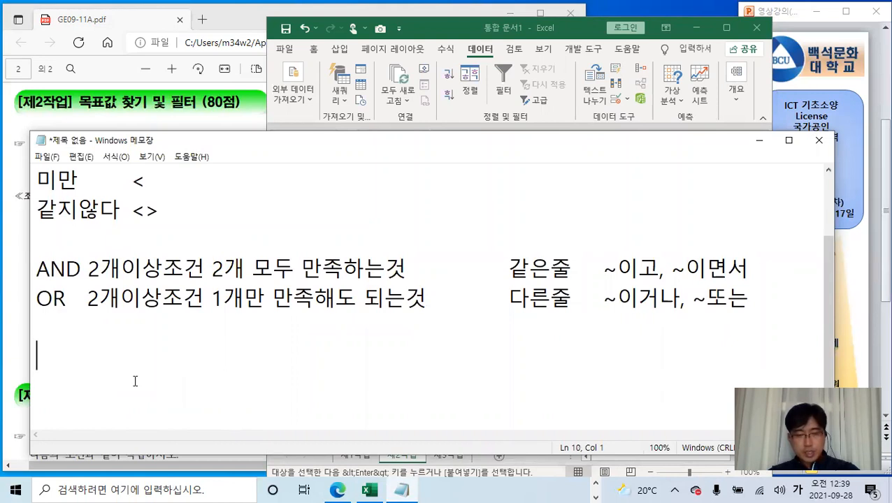
type("*")
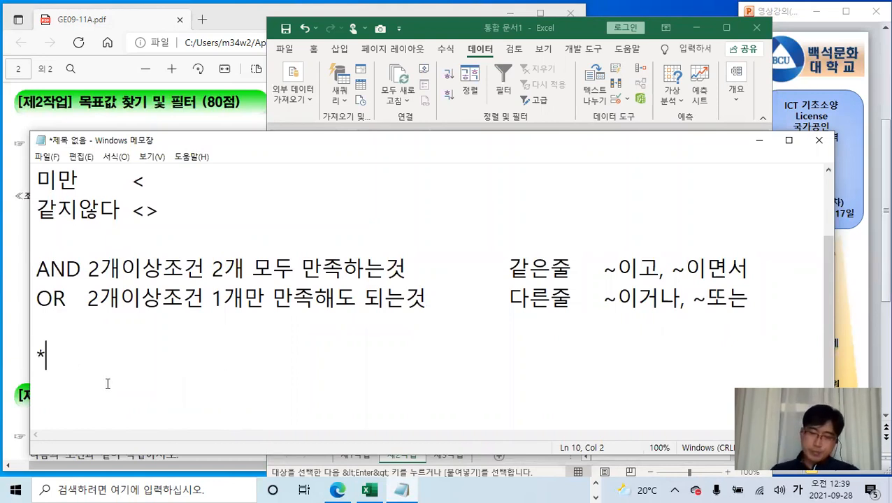
key("Return")
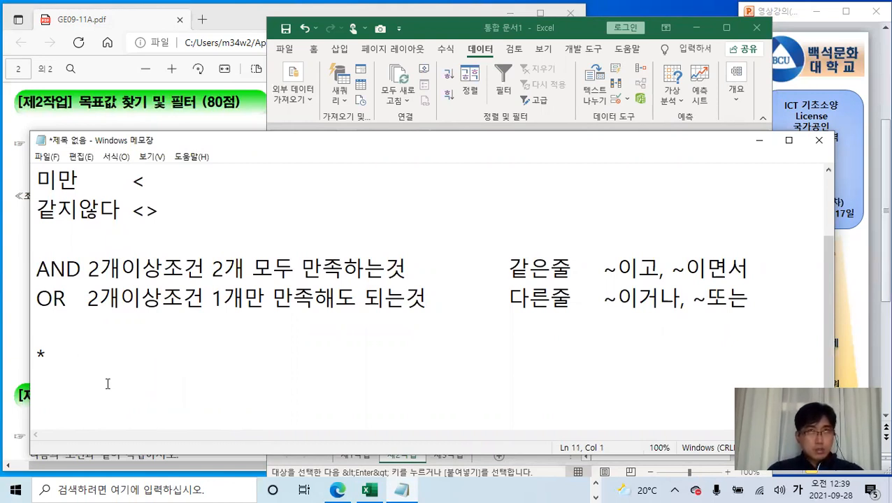
- Write the description "시작문자, 끝문자, 포함되는" on the line under the "*" heading
type("ㅅㅣ작문")
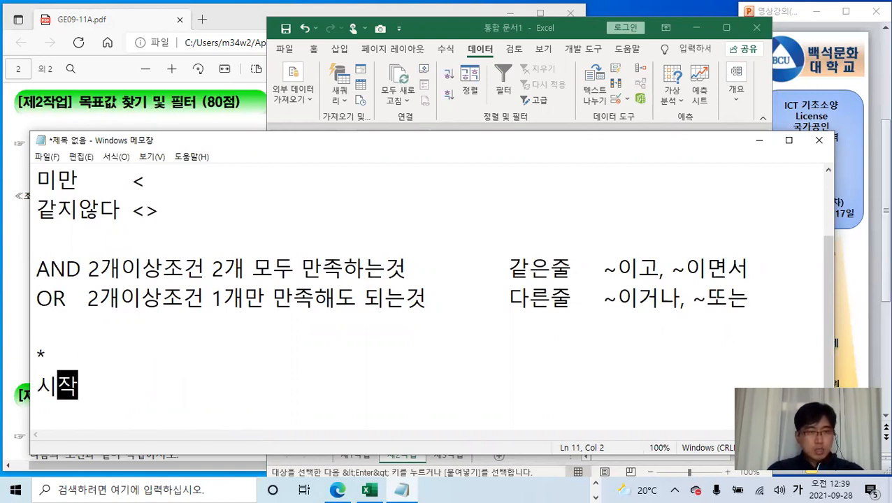
type("자")
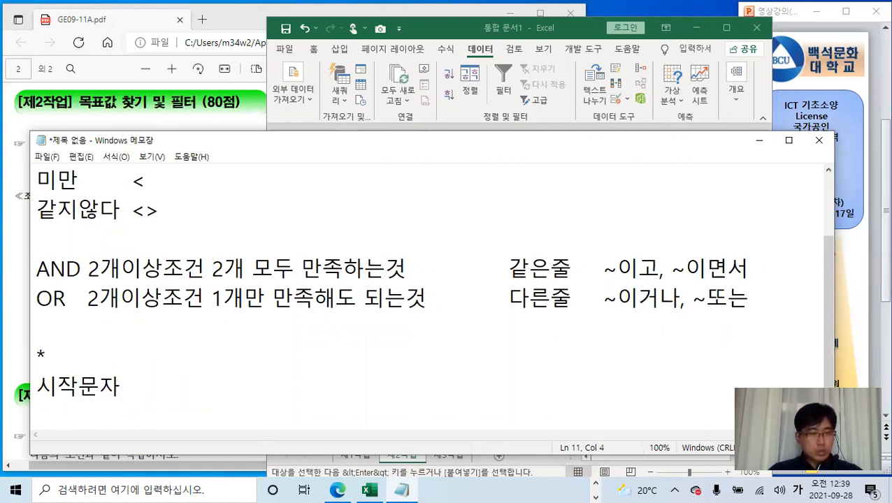
type(", 끝문")
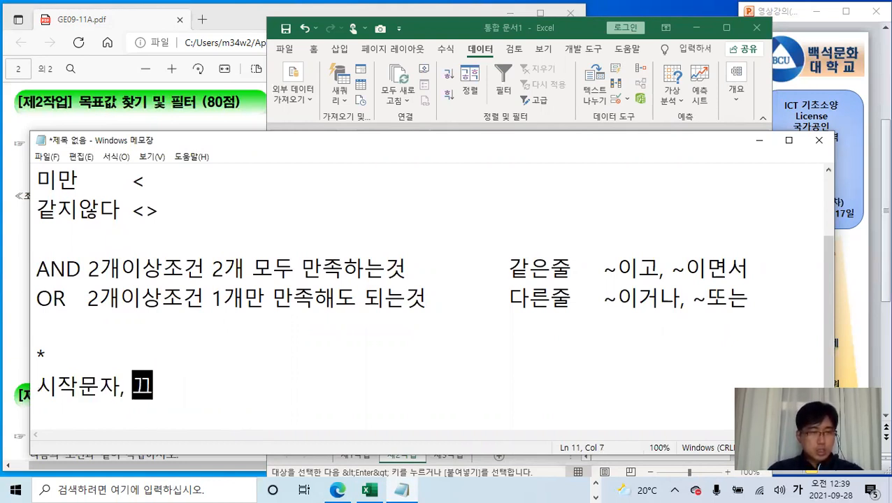
type("자")
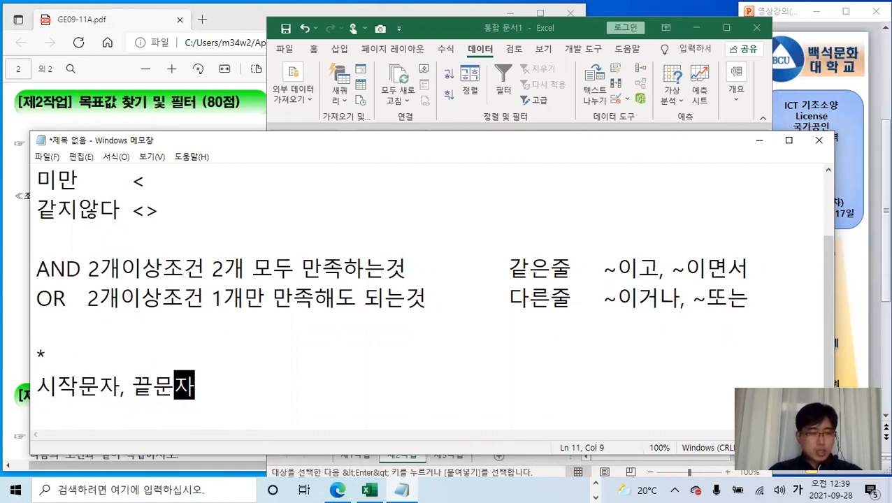
type(", 포함ㅈ")
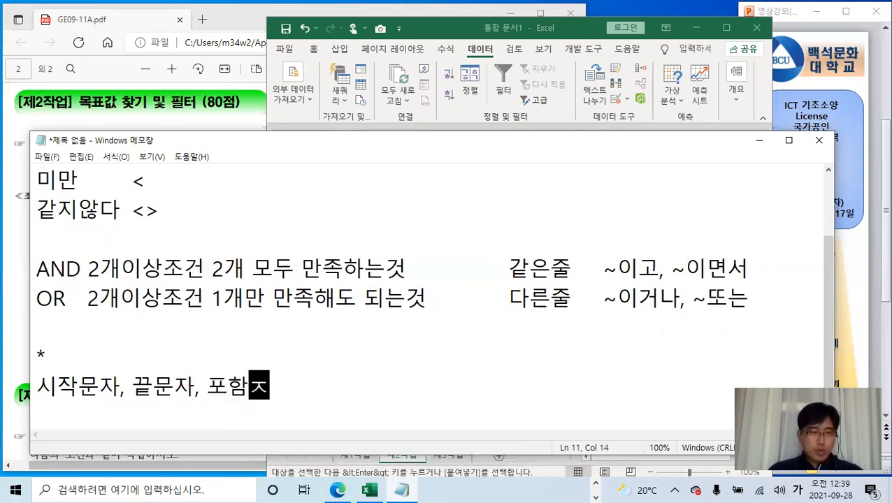
key("BackSpace")
type("되는")
key("Return")
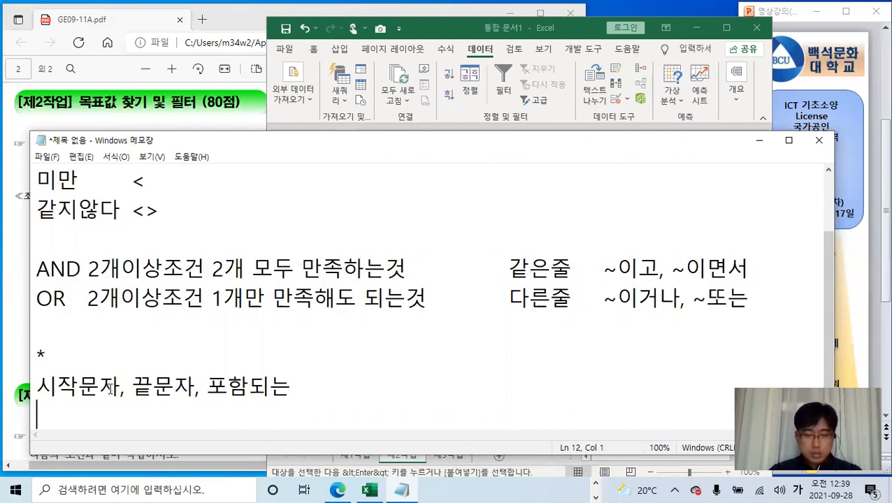
- Add a "?" wildcard heading with the description "개당 한글자" on the line below it
type("?")
key("Return")
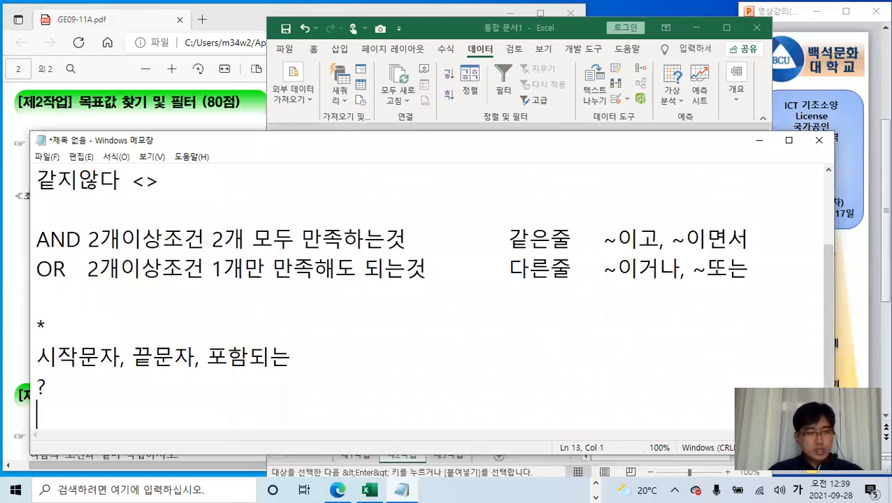
type("개당 한글자")
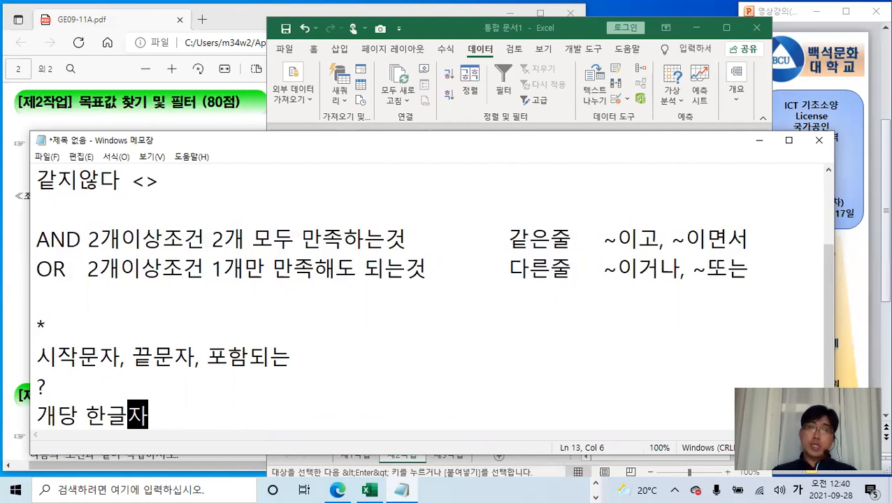
key("Return")
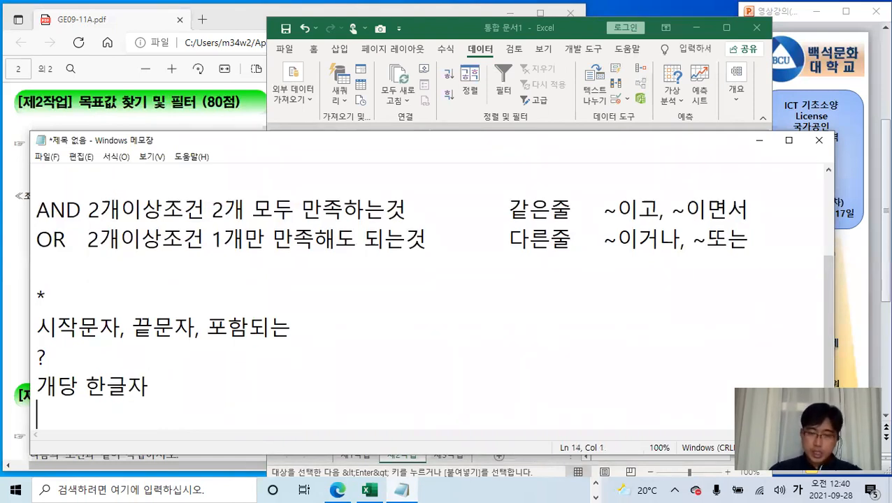
- Add the tab-separated examples "가족??" and "??가족" under the "?" description
type("가족")
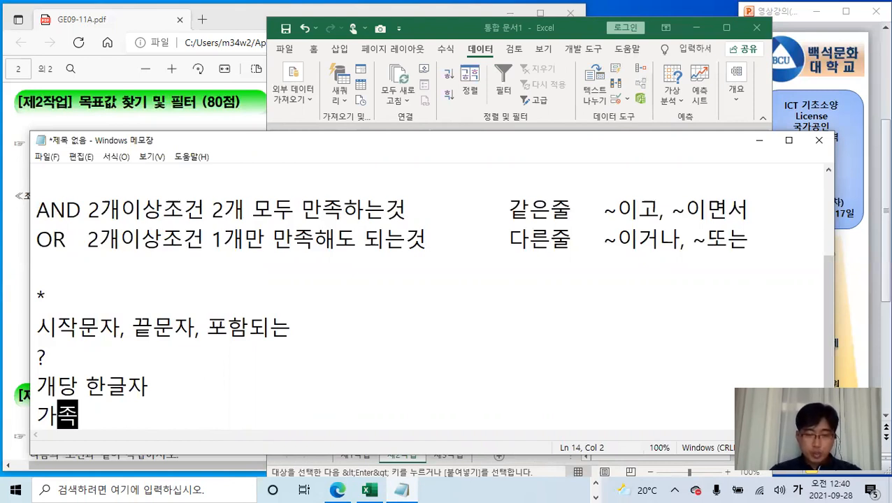
type("??")
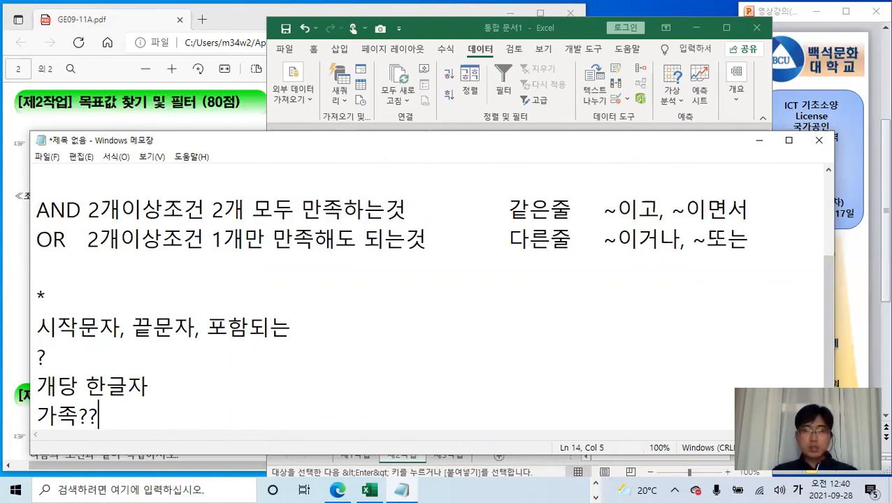
key("Tab")
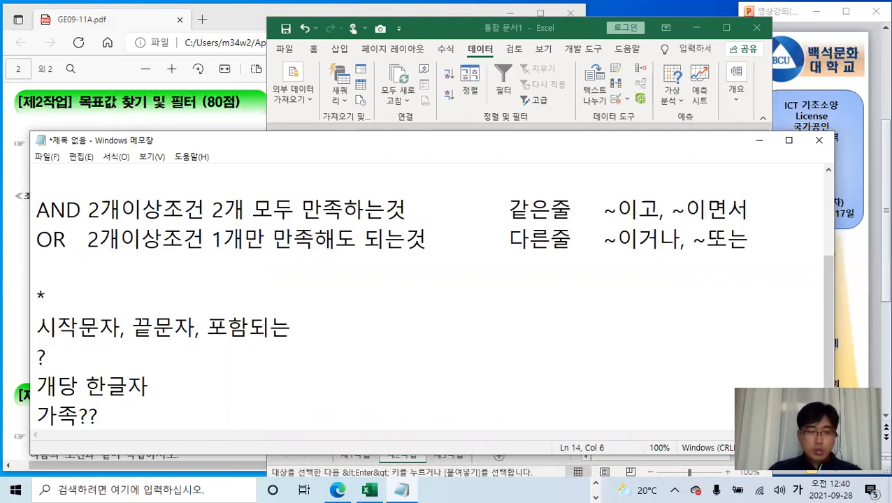
type("??가족")
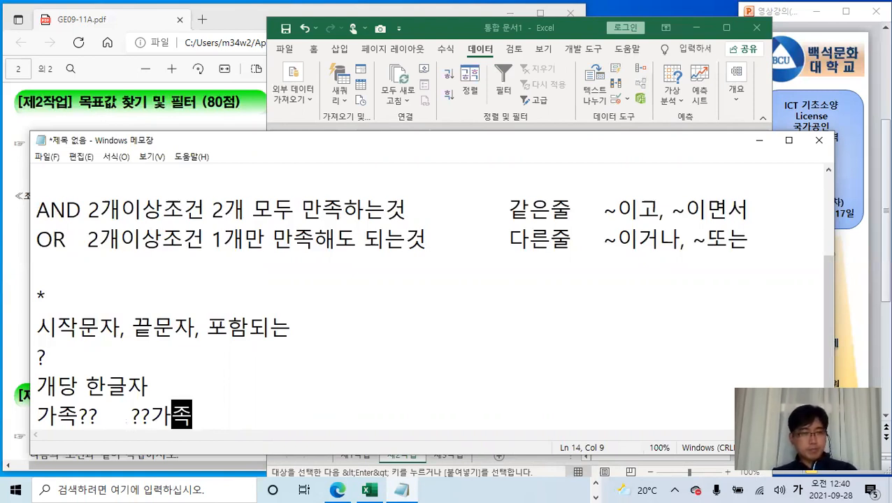
- Insert a line below "시작문자, 끝문자, 포함되는" with the tab-separated examples "가족*" and "*가족"
left_click(83, 299)
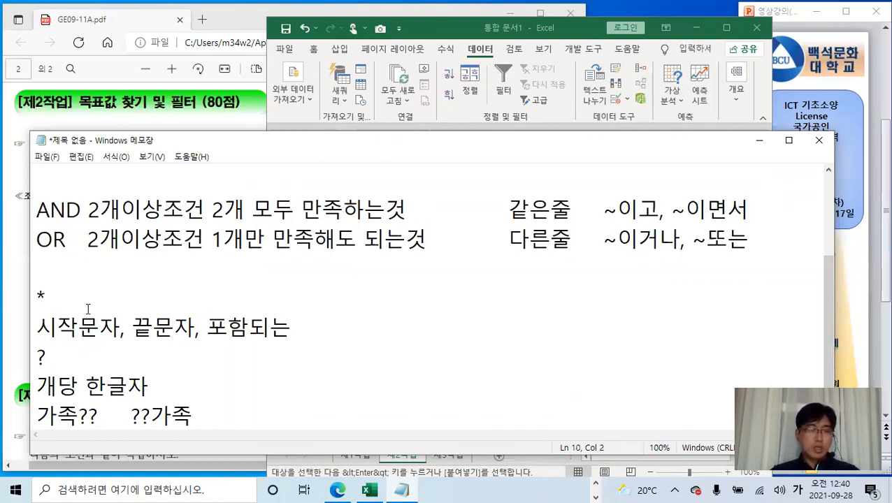
left_click(313, 328)
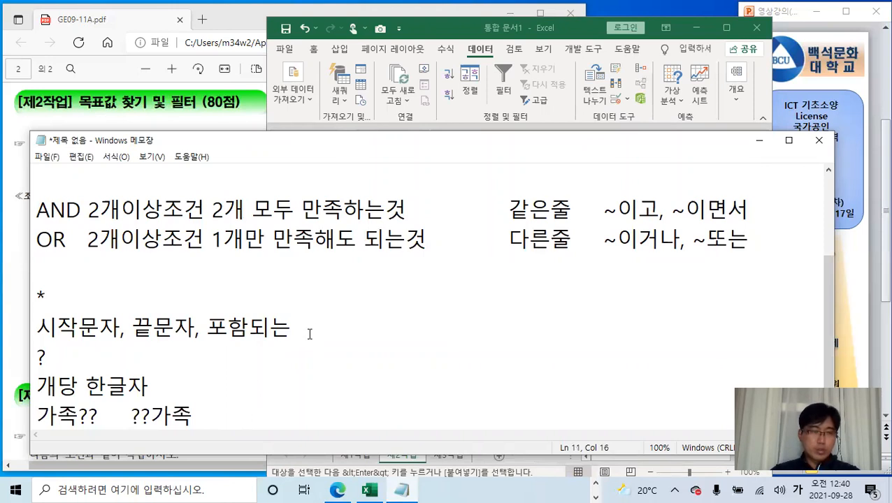
key("Return")
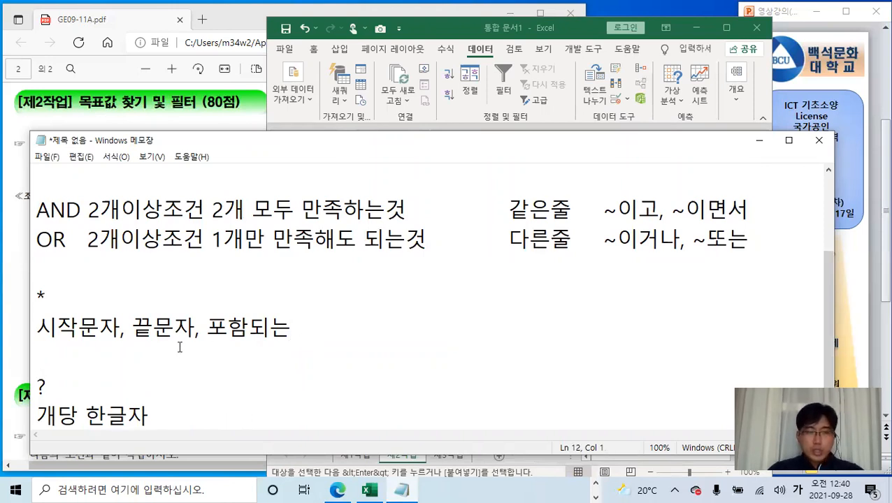
type("가족")
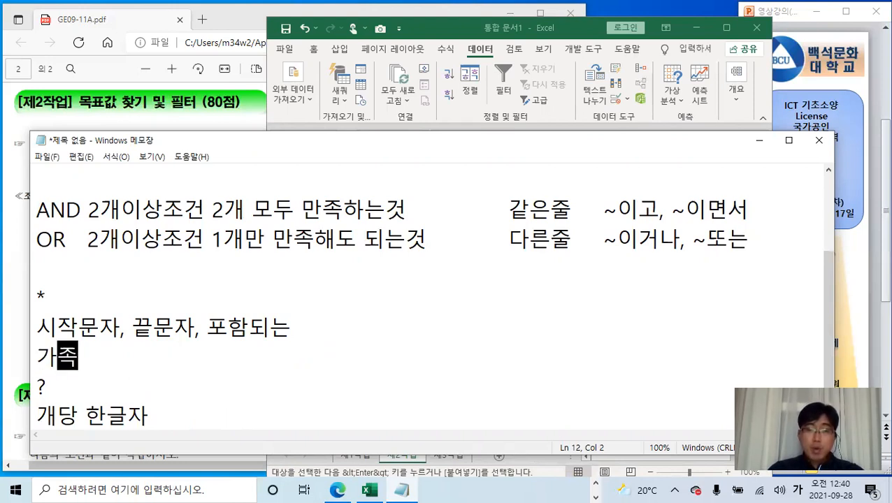
type("*")
key("Tab")
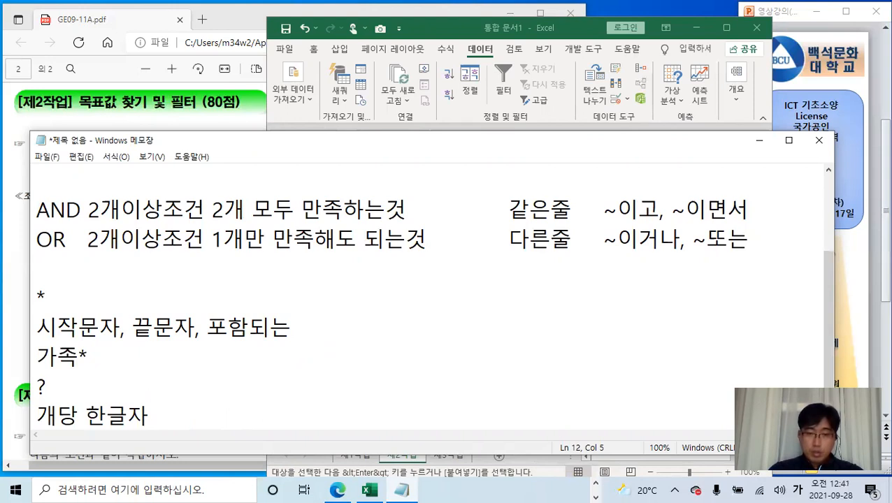
type("*가족")
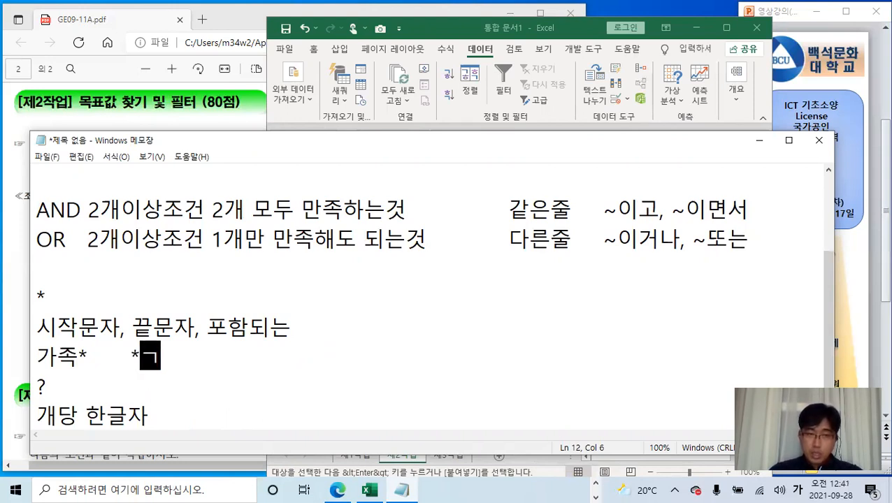
- Complete the asterisk wildcard examples in the notes with *가족 for ending text and *가족* for contained text
key("Tab")
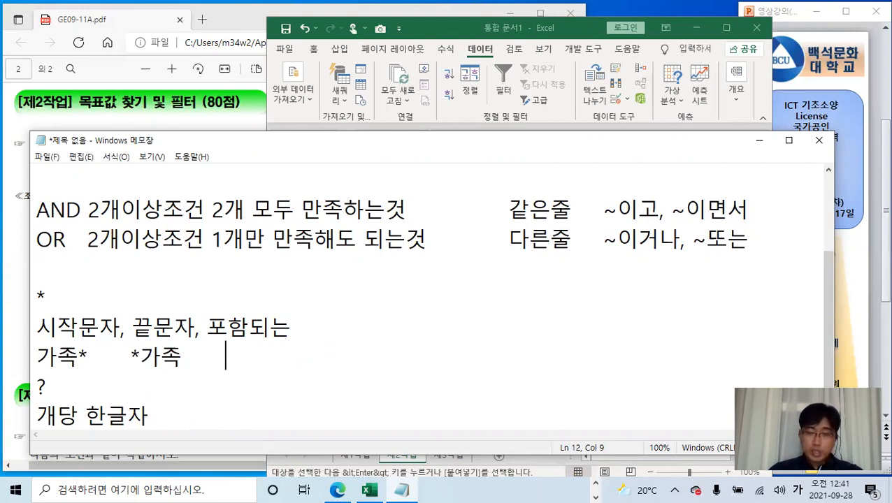
type("*가족")
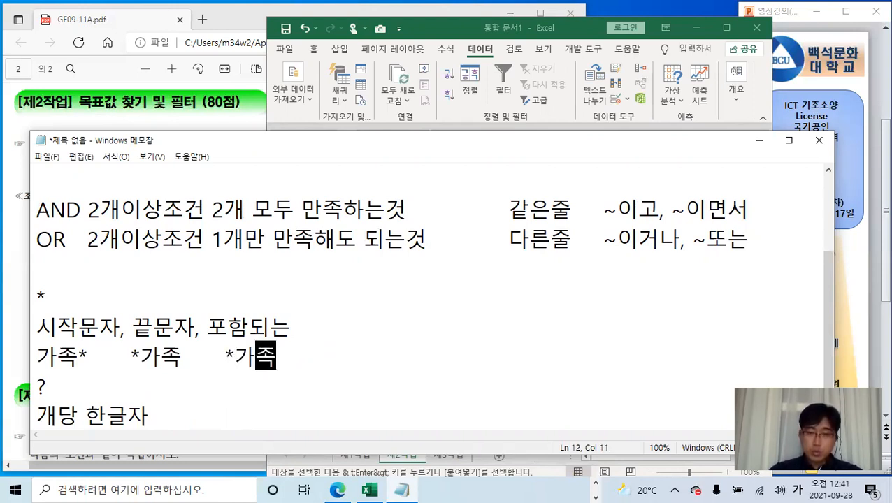
type("*")
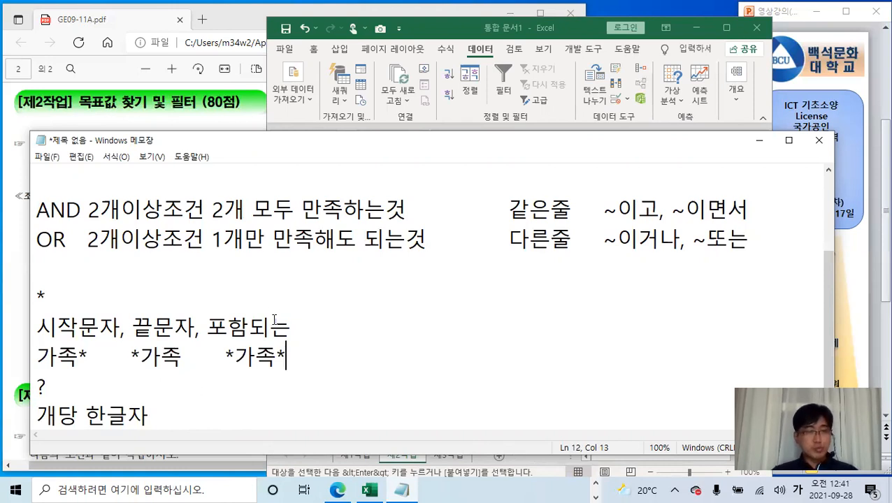
scroll(274, 313, "down", 1)
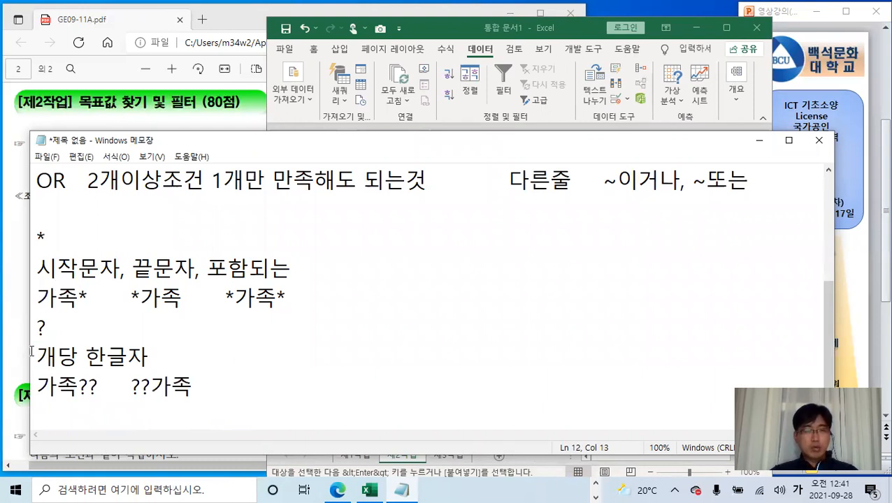
- Switch to Excel and enter the criterion E* under the 반찬코드 heading in cell B15
left_click(760, 141)
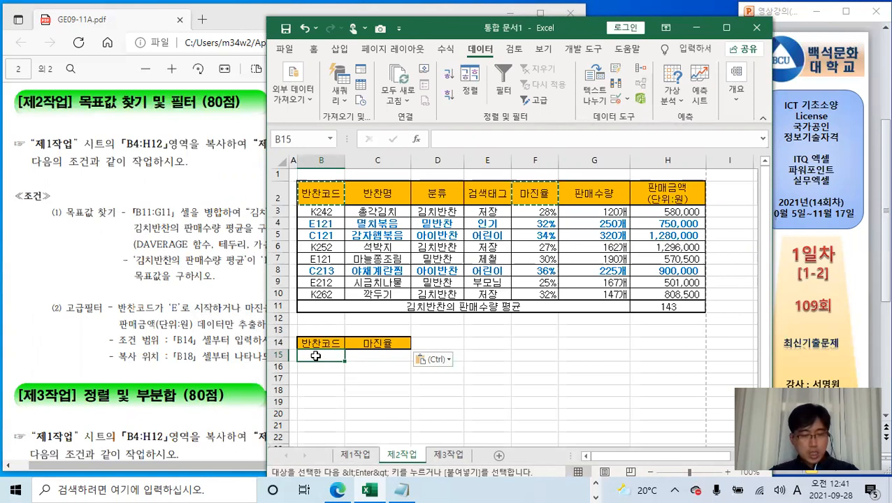
type("E")
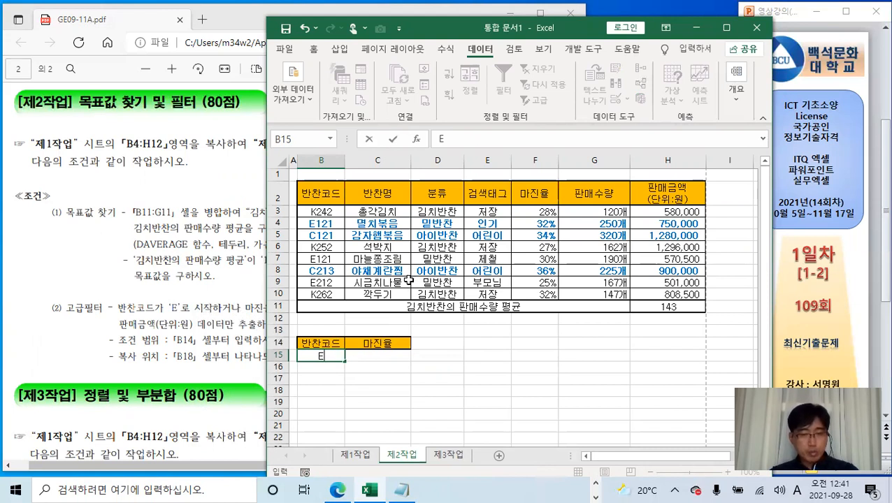
type("*")
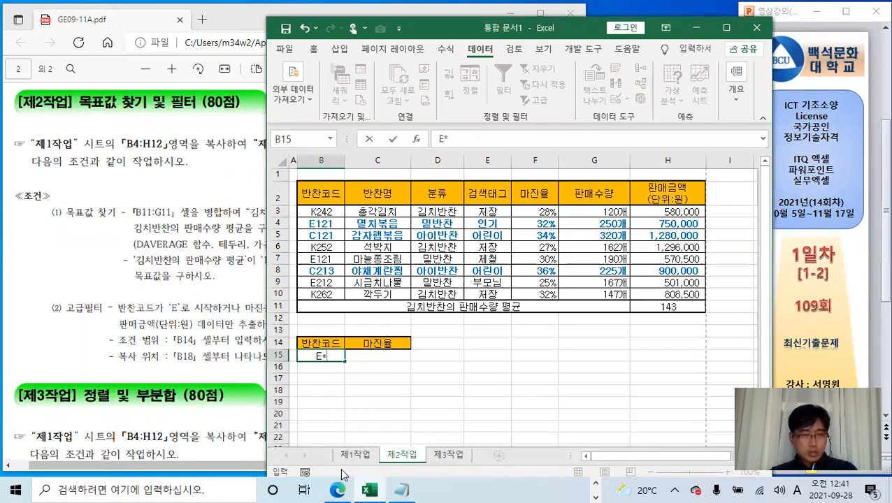
- Review the OR rule in Notepad and the filter task in the PDF, and enter the 마진율 criterion >=30% in Excel cell C16
left_click(401, 490)
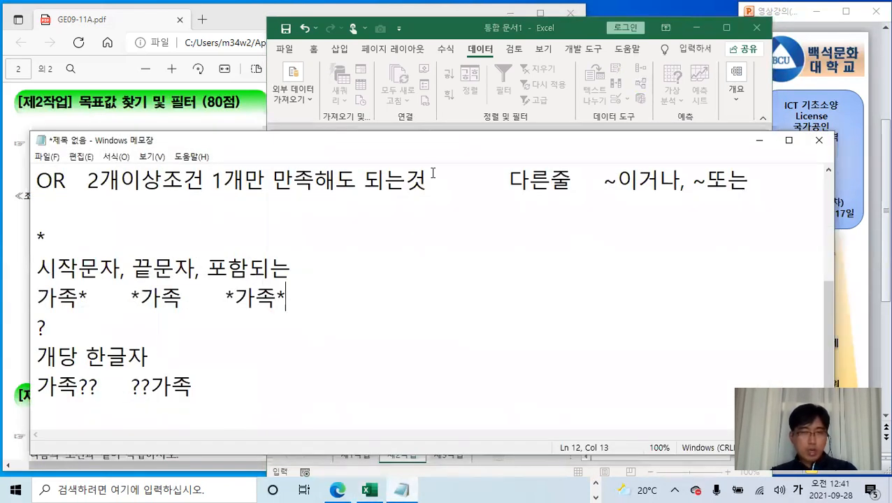
scroll(663, 204, "up", 1)
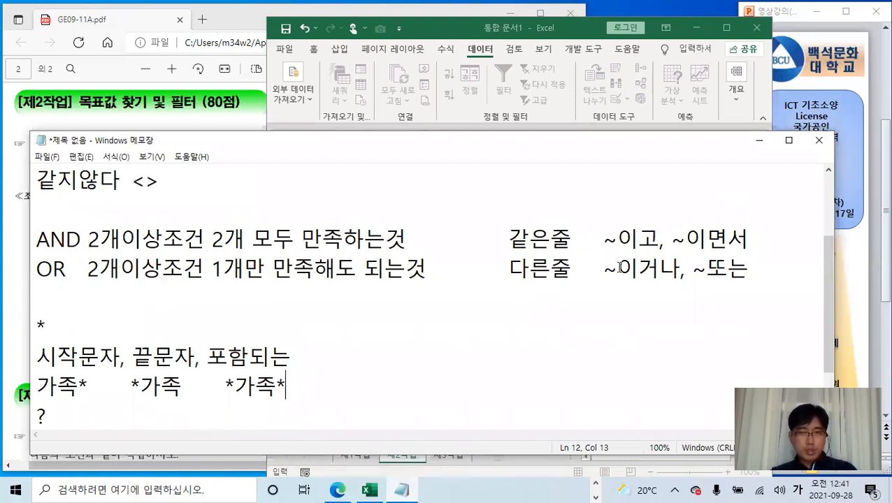
left_click_drag(619, 267, 678, 267)
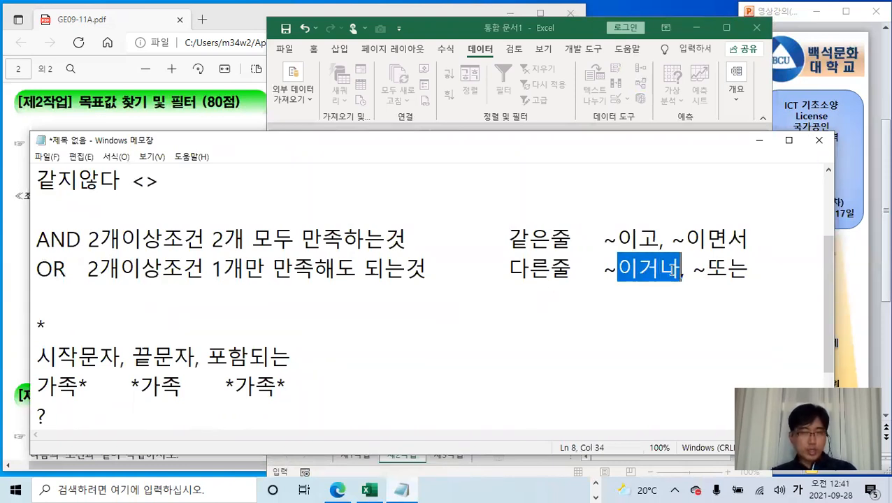
left_click_drag(510, 268, 573, 266)
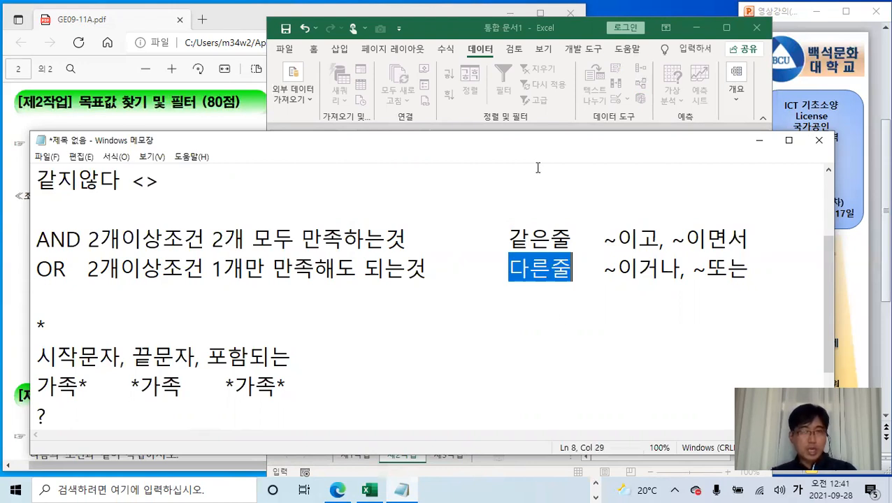
left_click(479, 27)
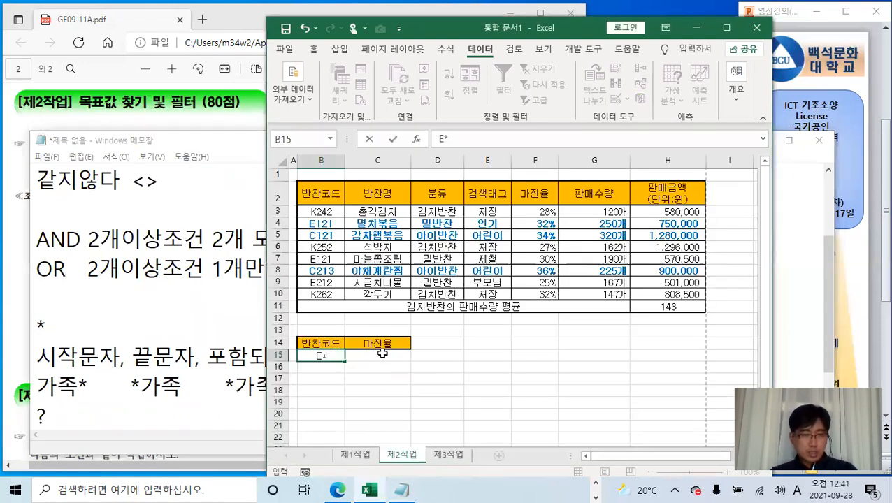
left_click(382, 354)
left_click(383, 368)
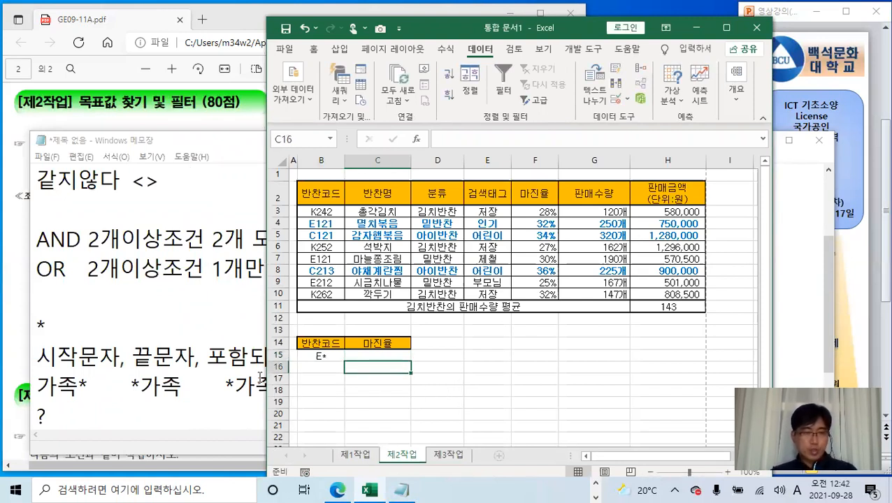
left_click(143, 111)
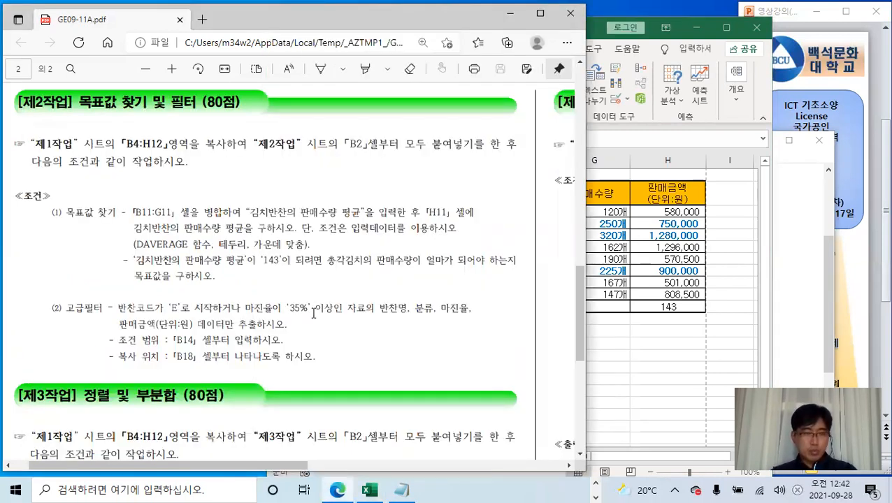
left_click(676, 357)
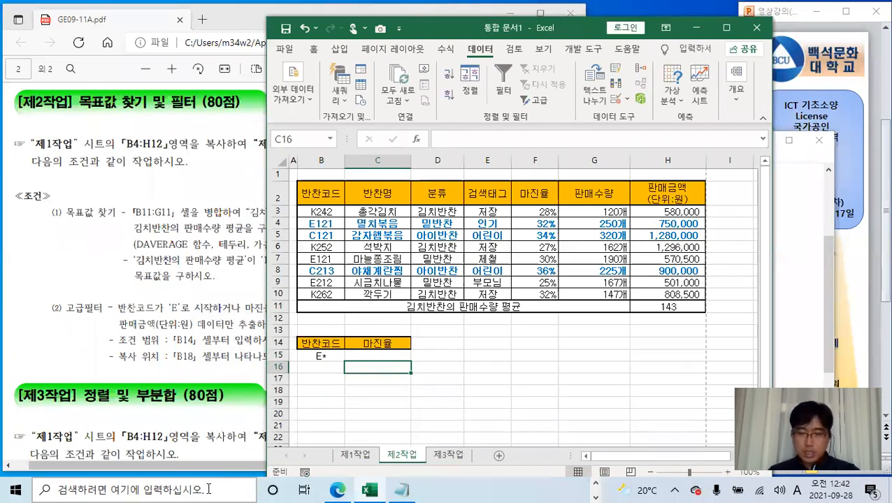
type(">=3")
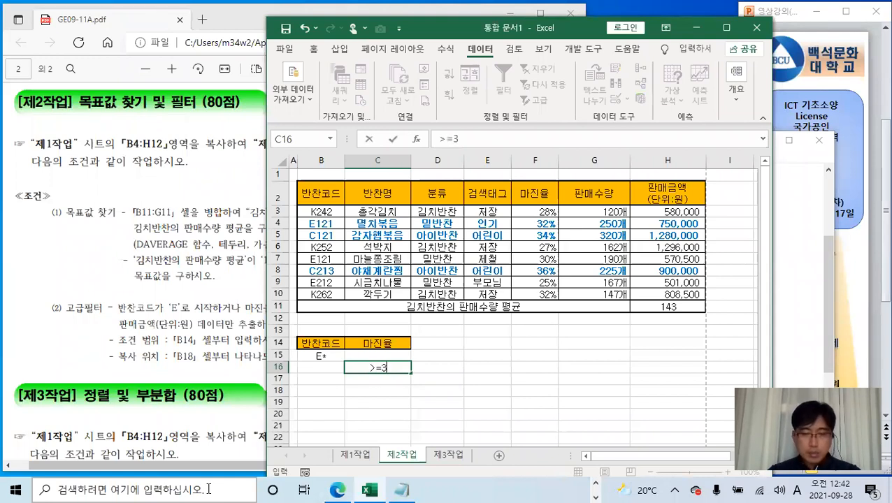
type("0%")
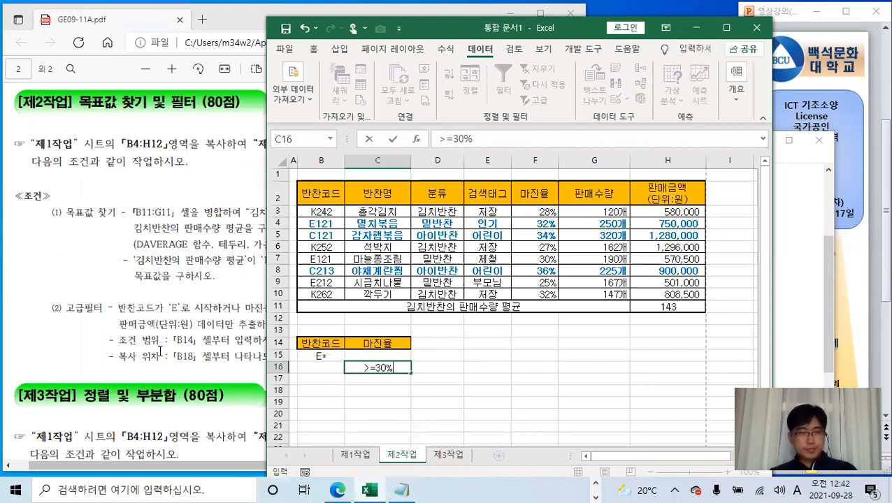
left_click(449, 377)
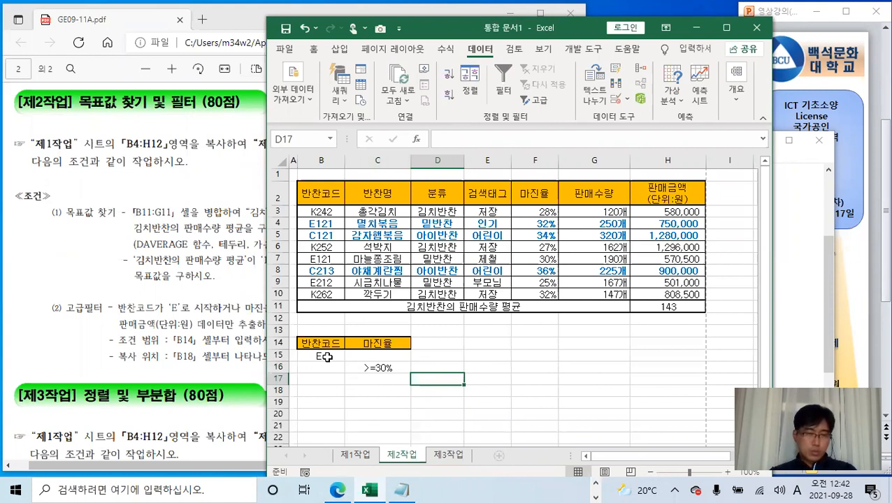
- Apply all borders and a thick outside border to the criteria range B14:C16
left_click_drag(322, 344, 384, 369)
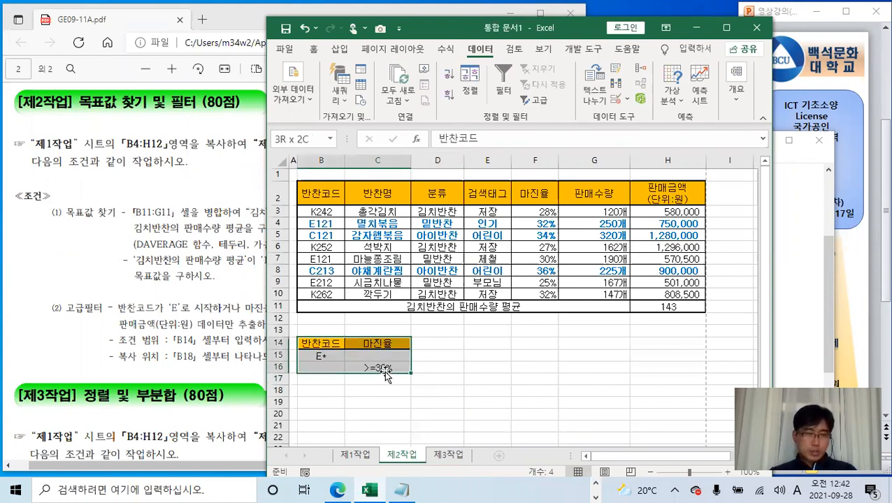
left_click(316, 49)
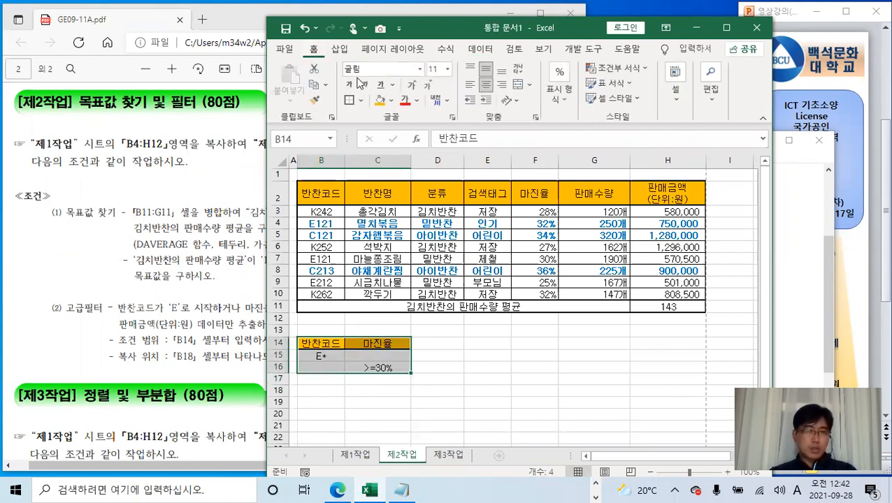
left_click(362, 101)
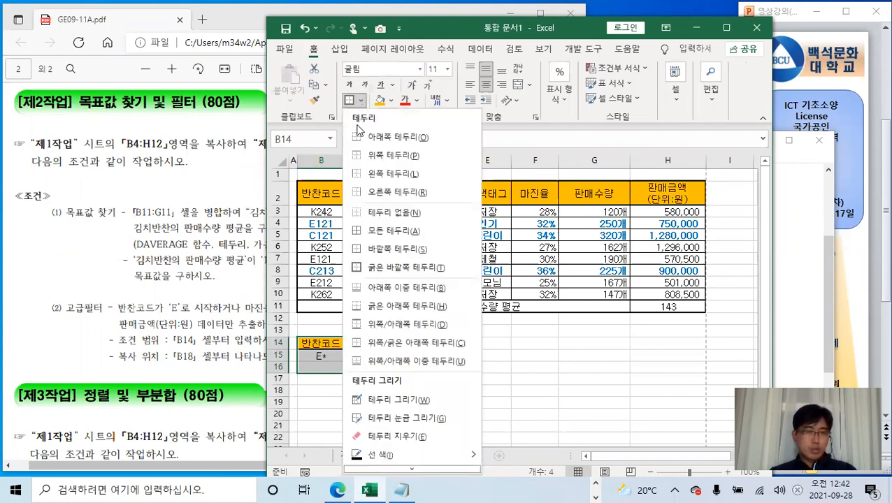
left_click(393, 231)
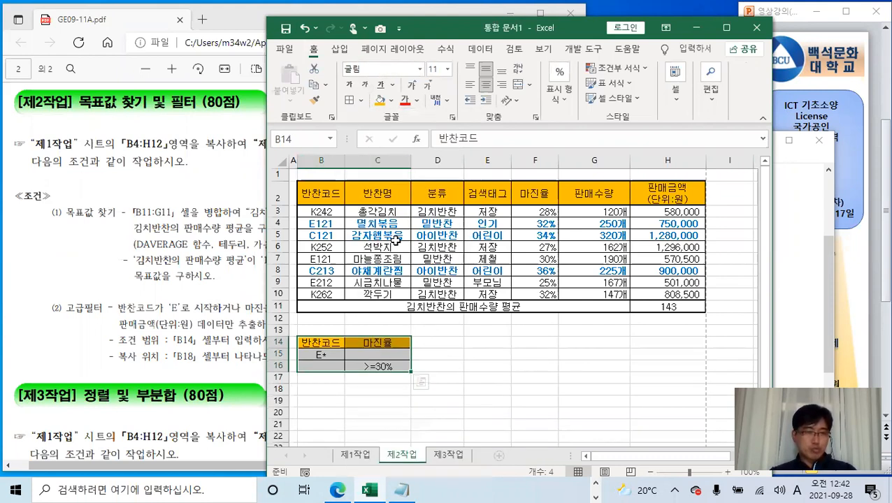
left_click(360, 101)
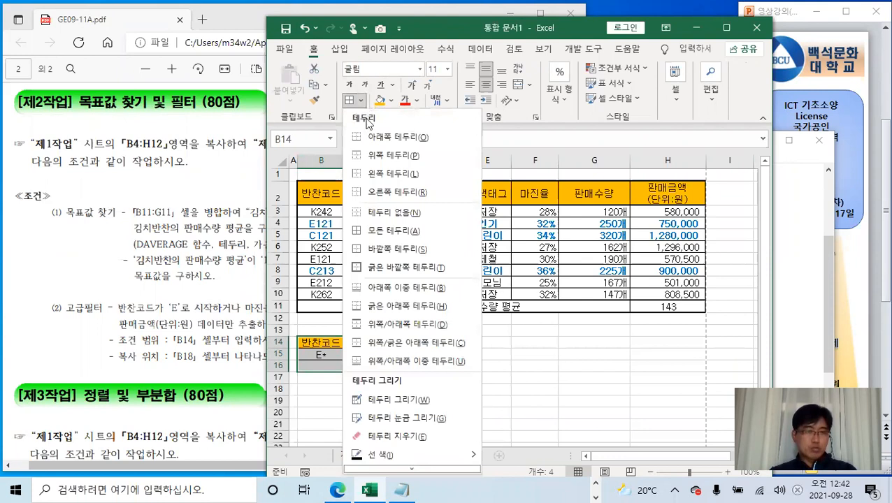
left_click(409, 269)
left_click(505, 366)
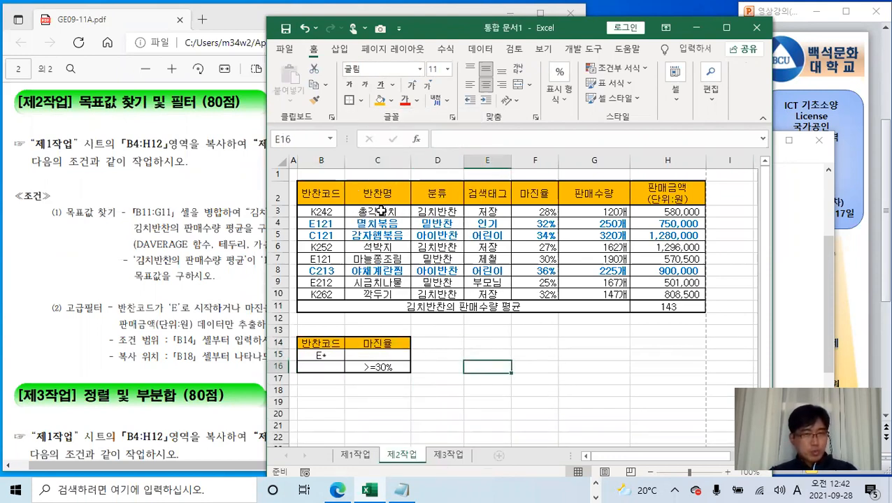
- Add a thick outside border around the criteria headings in B14:C14
left_click_drag(344, 342, 381, 344)
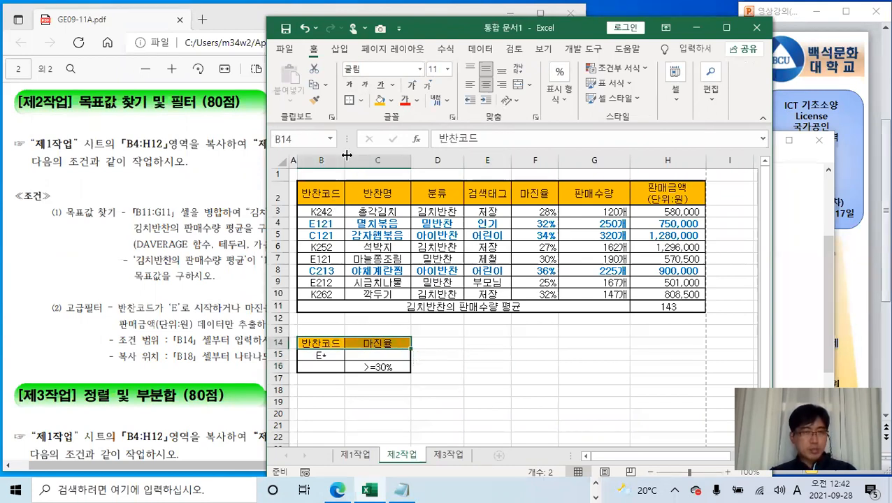
left_click(361, 100)
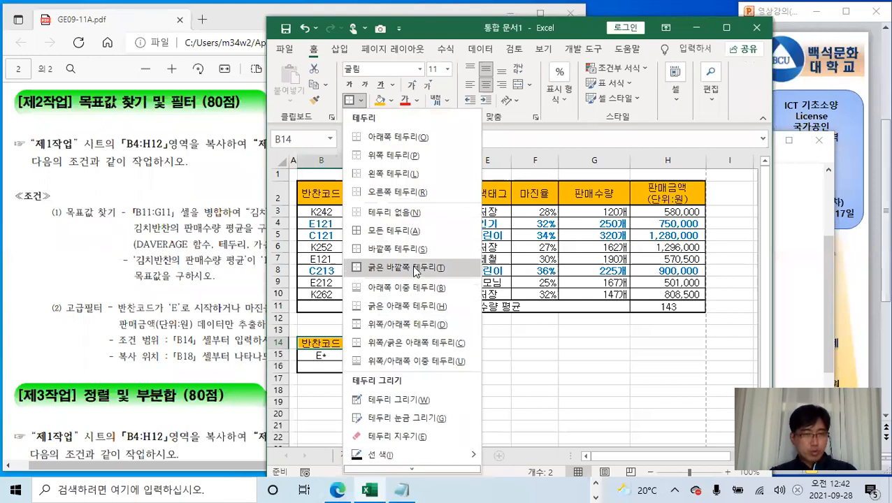
left_click(417, 268)
left_click(552, 383)
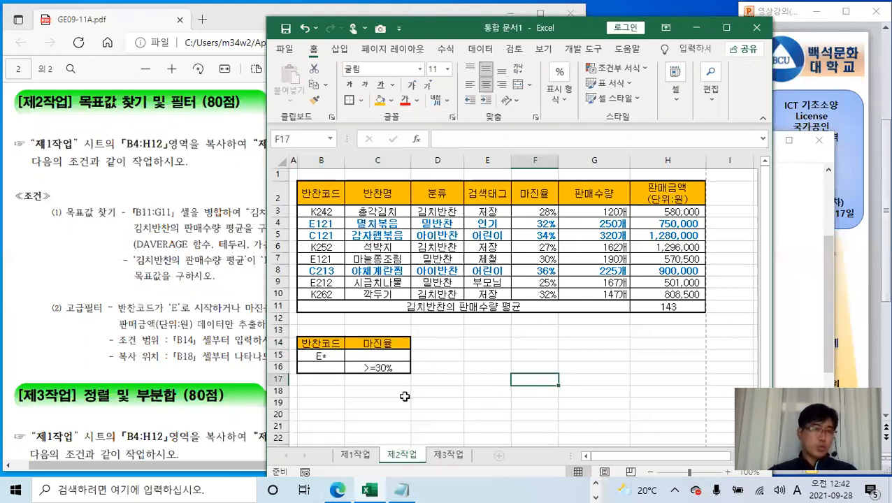
- Examine the advanced filter task in the PDF for the fields to extract, and compare them with the columns of the Excel table
left_click(205, 329)
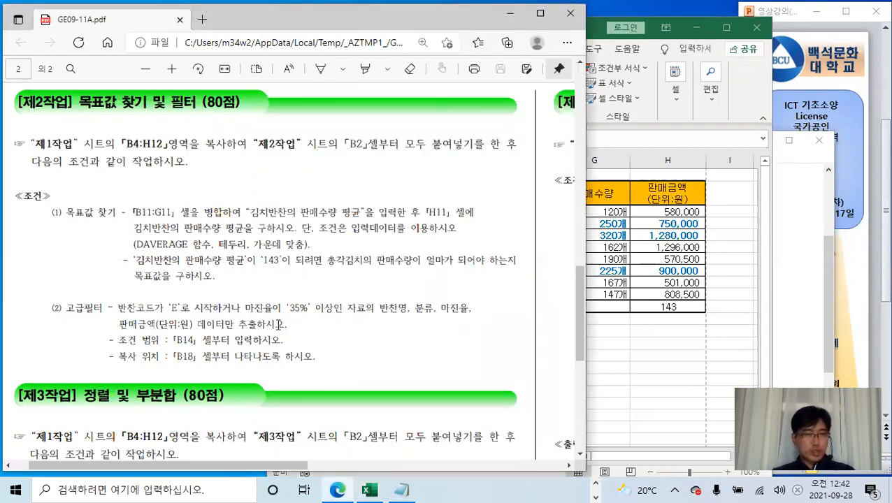
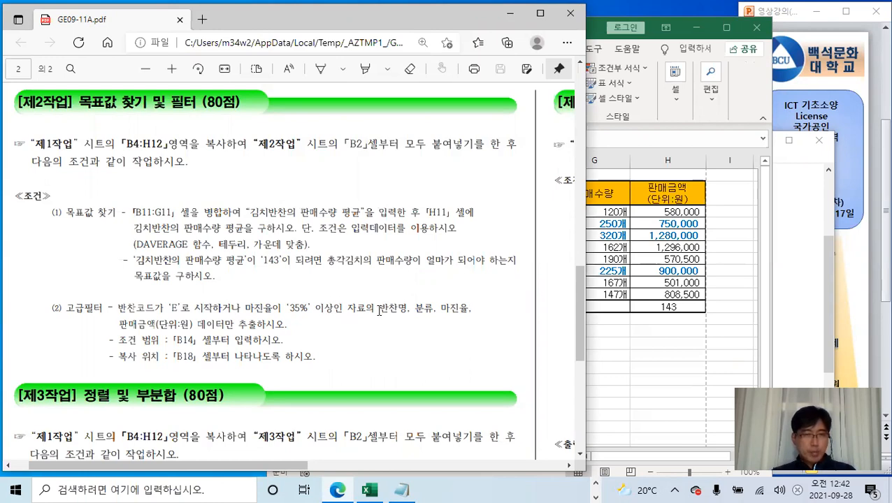
left_click_drag(383, 308, 453, 309)
left_click_drag(168, 308, 183, 325)
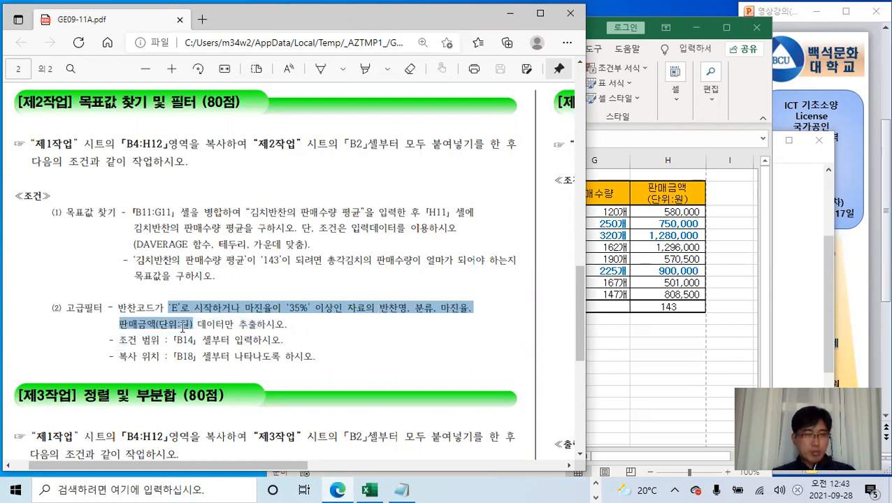
left_click(381, 308)
left_click_drag(384, 314, 470, 306)
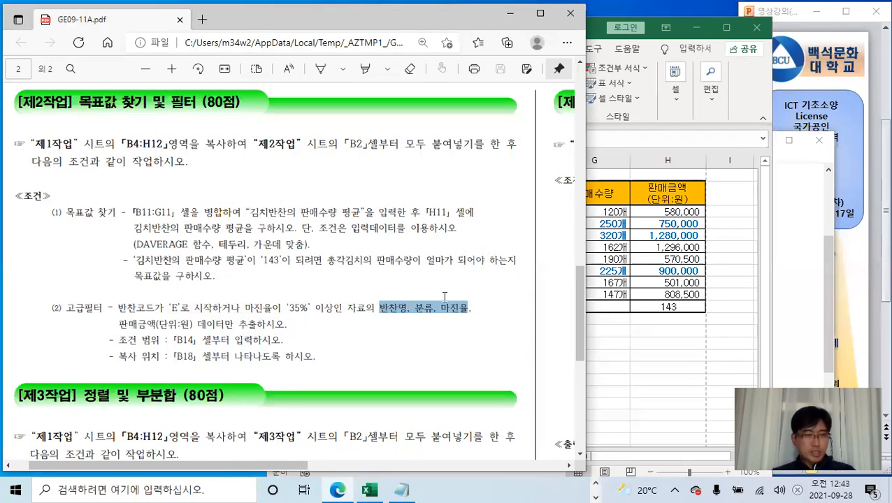
left_click(645, 282)
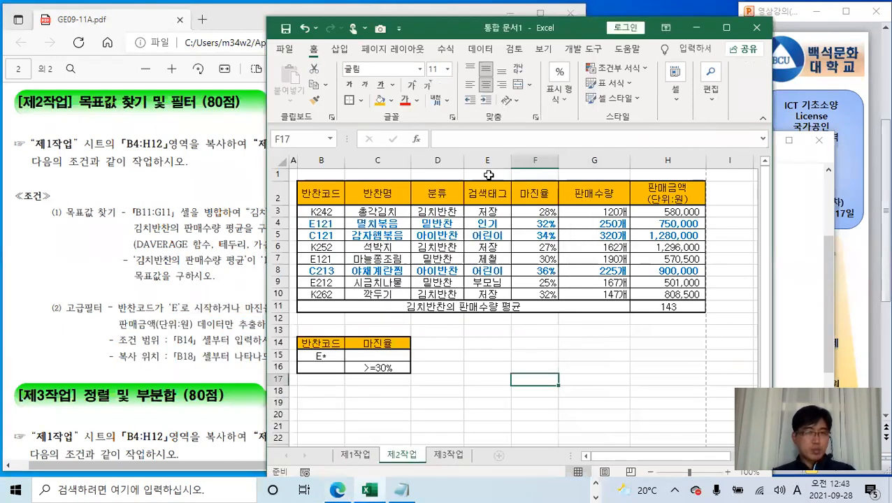
left_click(496, 243)
left_click(677, 247)
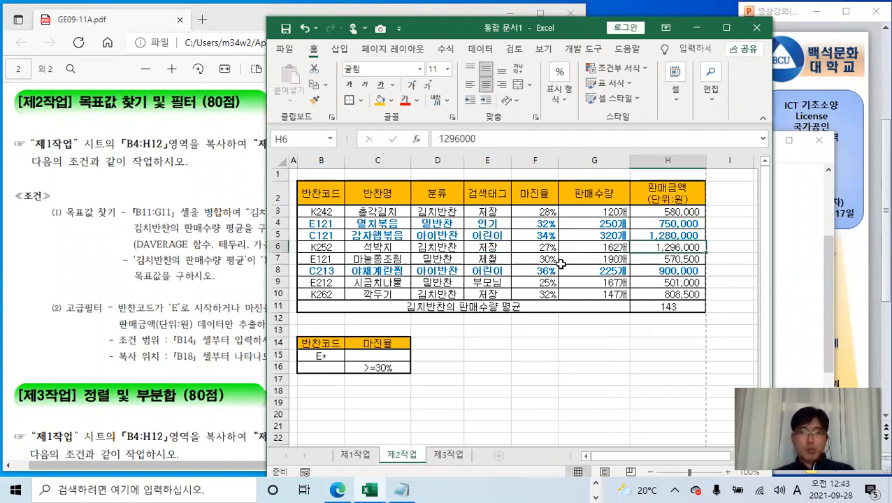
- Try an in-place advanced filter on the list B2:H10 with the criteria range B14:C16, and undo it
left_click_drag(330, 192, 671, 290)
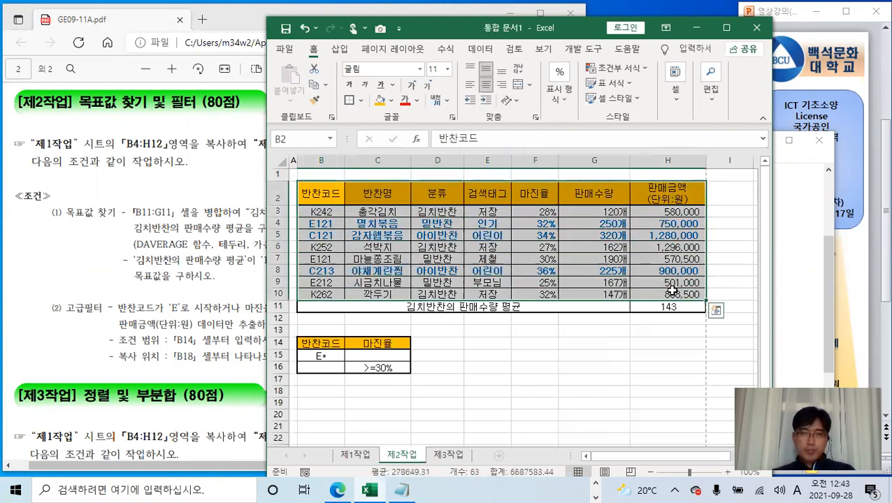
left_click(477, 52)
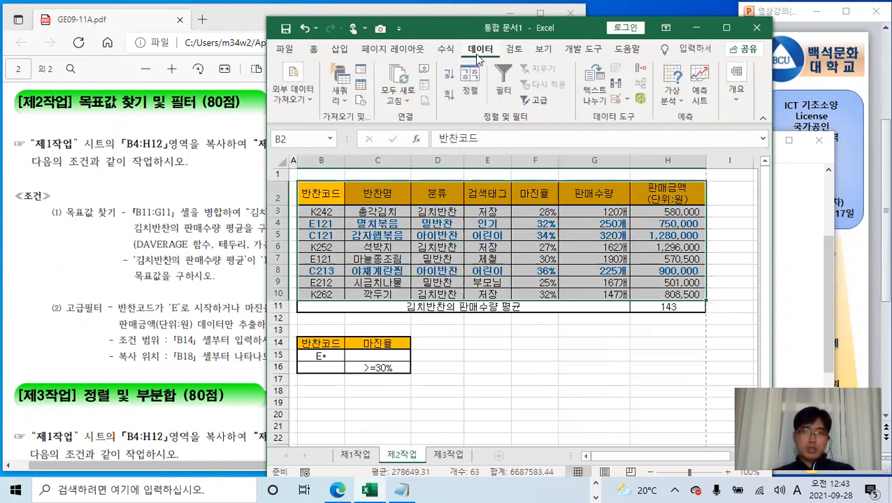
left_click(546, 105)
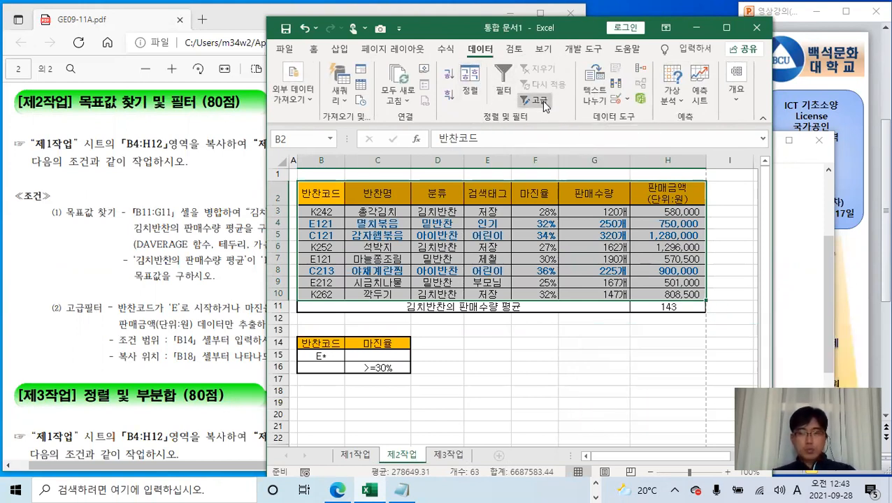
left_click(653, 126)
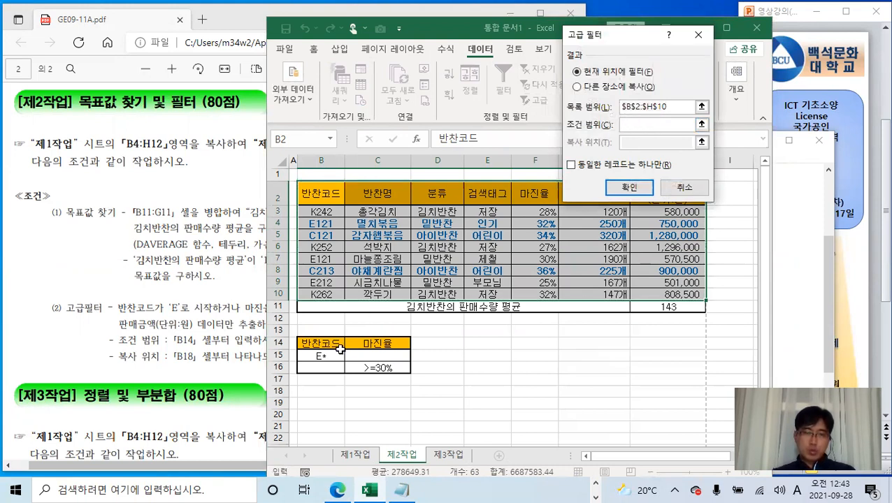
left_click_drag(332, 343, 379, 368)
left_click(599, 144)
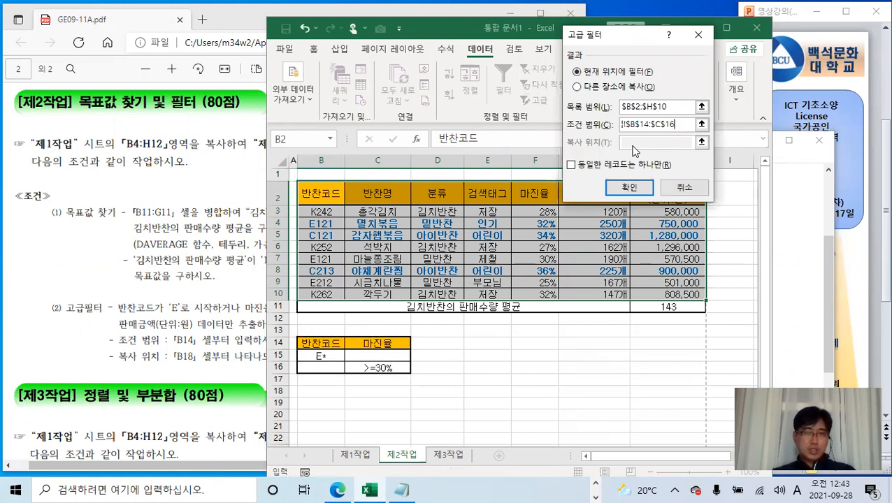
key("ctrl")
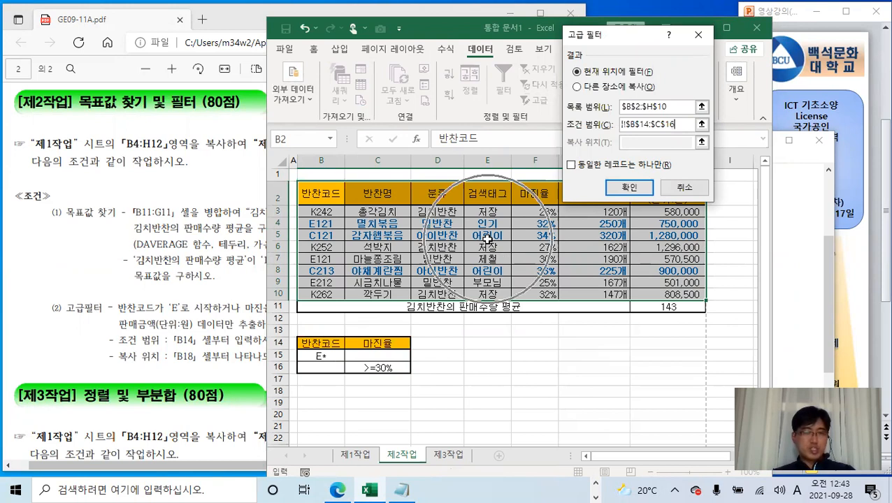
left_click(623, 191)
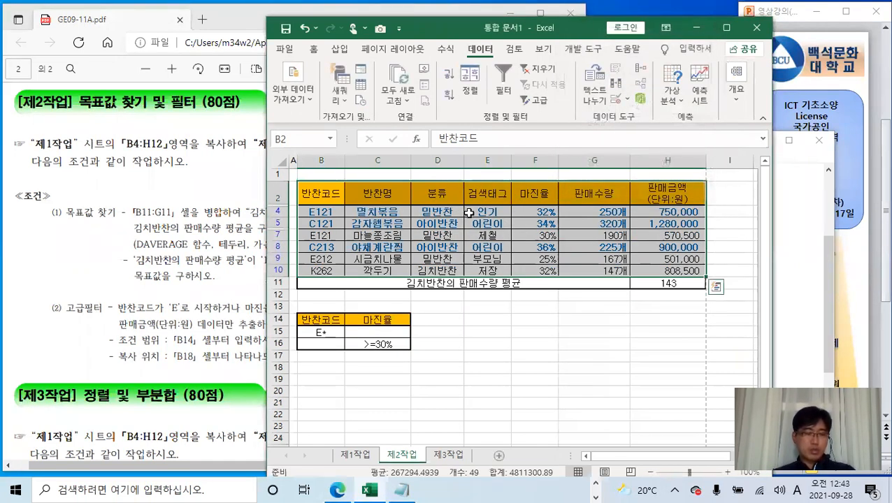
key("ctrl+z")
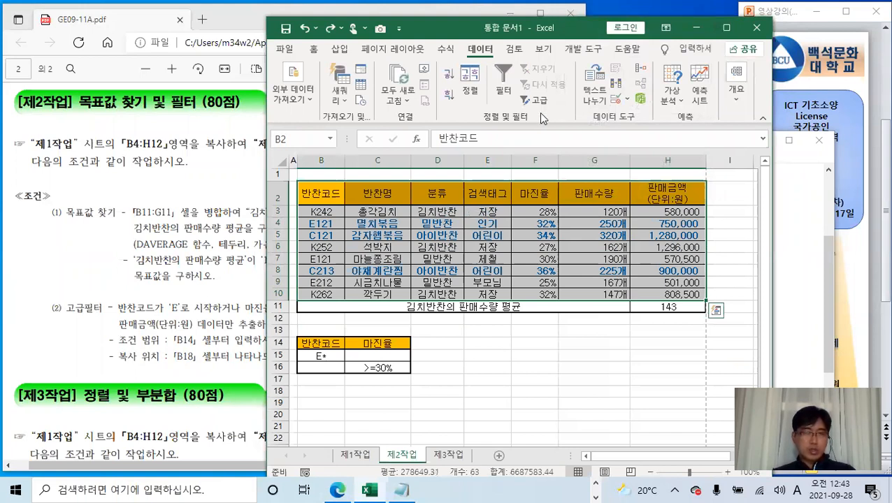
- Run an advanced filter on B2:H10 with criteria range B14:C16, copying the results to another location at B18
left_click(539, 102)
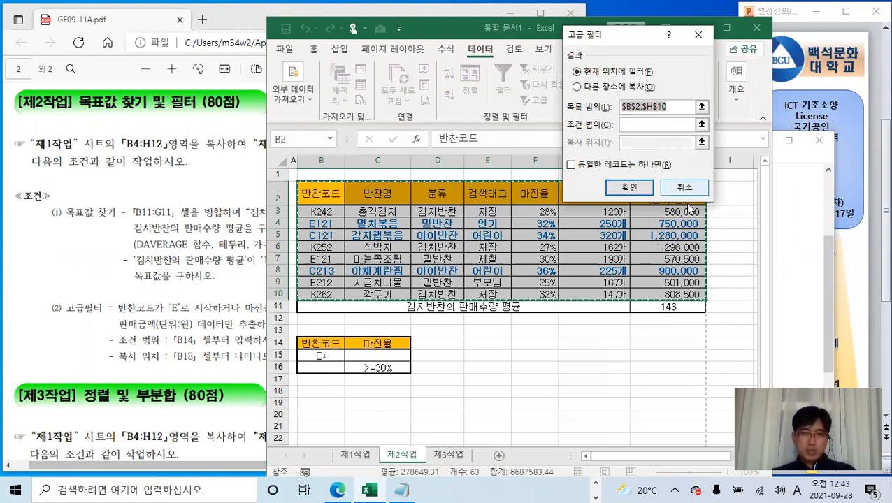
left_click(642, 123)
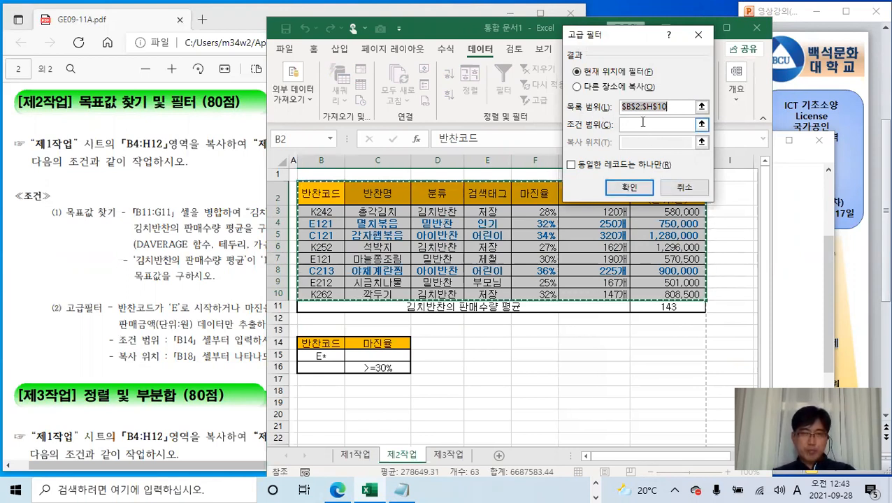
left_click_drag(336, 344, 364, 368)
left_click(597, 87)
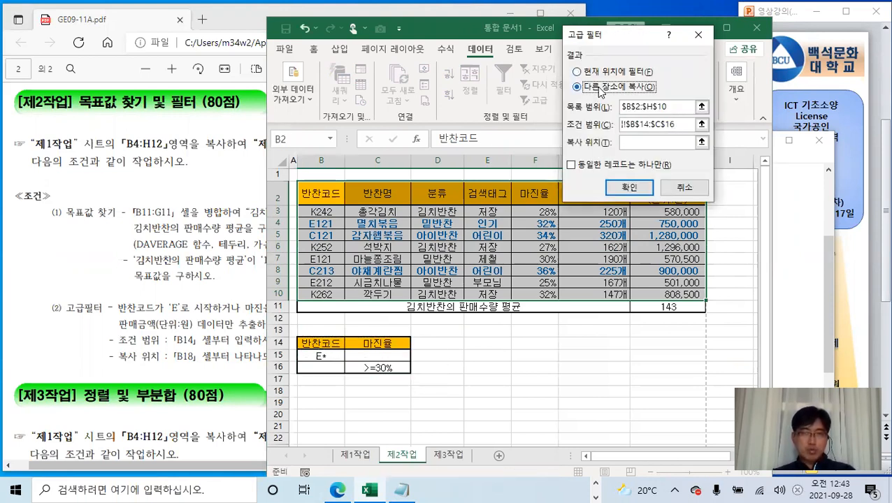
left_click(632, 143)
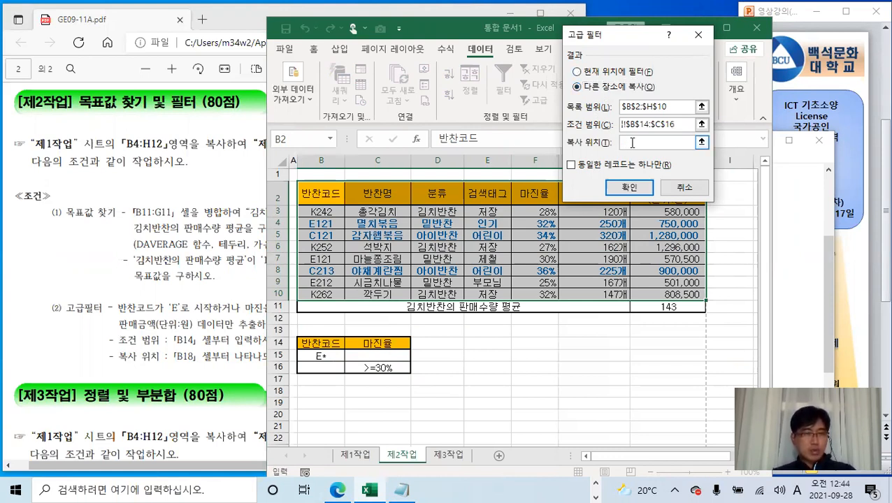
left_click(319, 391)
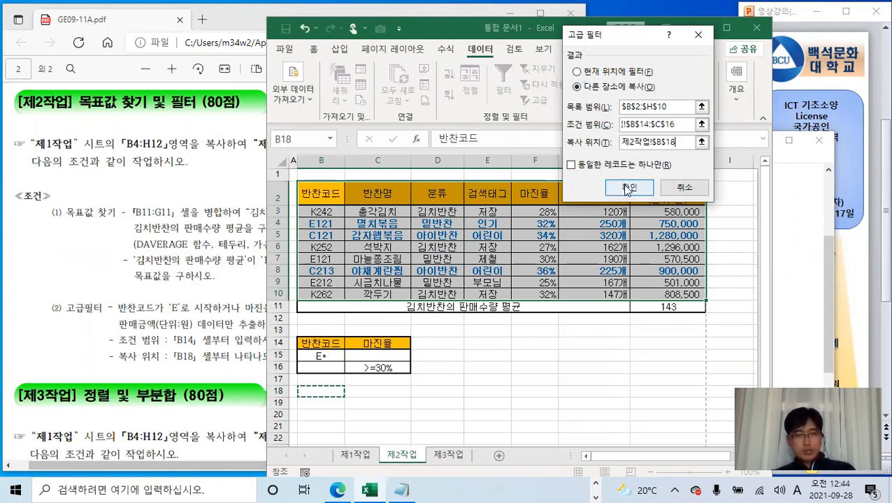
left_click(629, 189)
- Add a thick outside border around the extracted table B18:H24
scroll(442, 205, "down", 2)
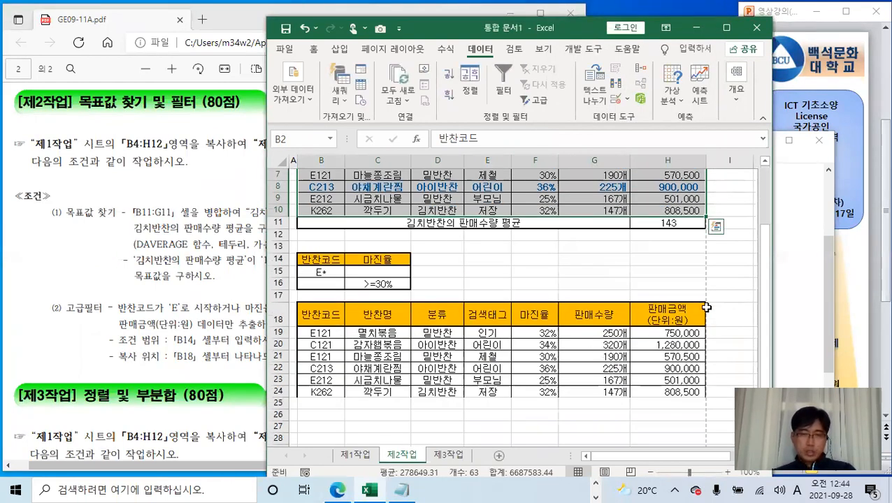
left_click_drag(331, 315, 692, 391)
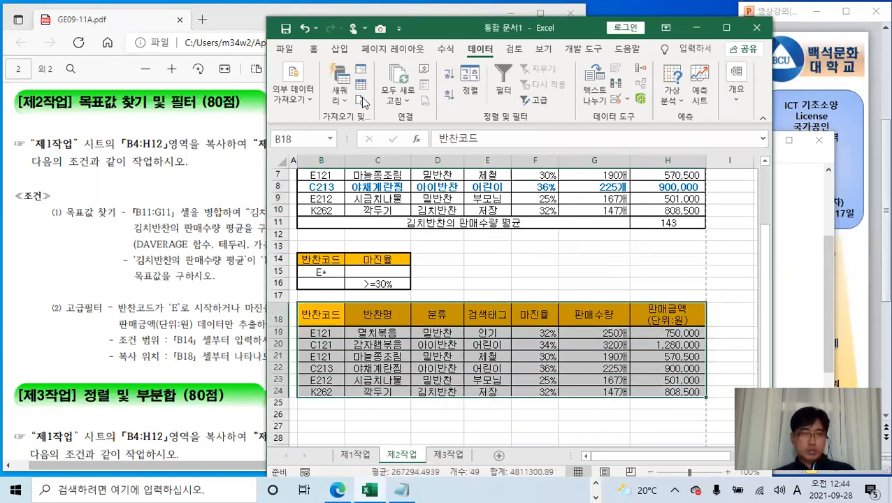
left_click(315, 50)
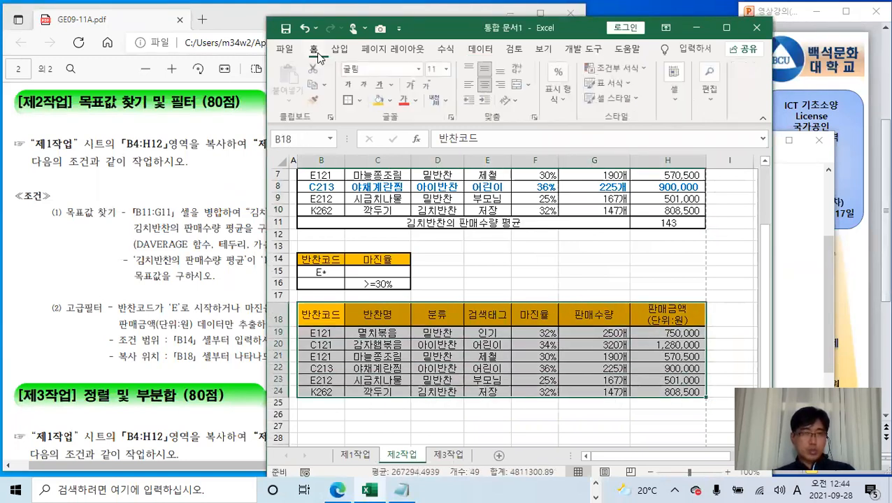
left_click(360, 101)
left_click(378, 272)
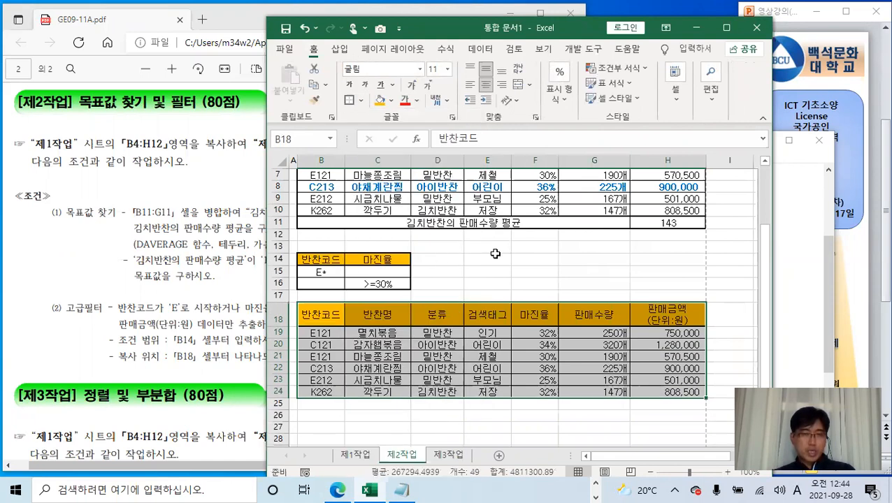
left_click(495, 265)
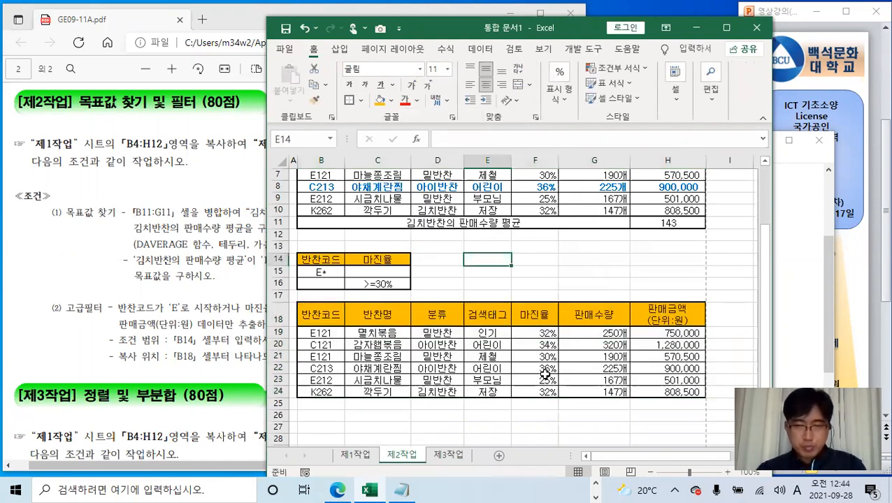
- Check the 마진율 and 반찬코드 values of the extracted rows against the two OR criteria
left_click(549, 335)
left_click(550, 345)
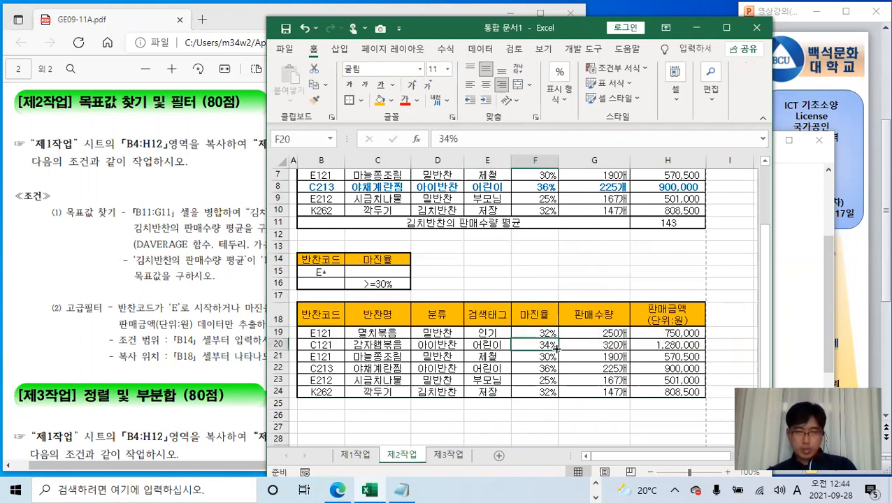
left_click(553, 357)
left_click(551, 368)
left_click(551, 381)
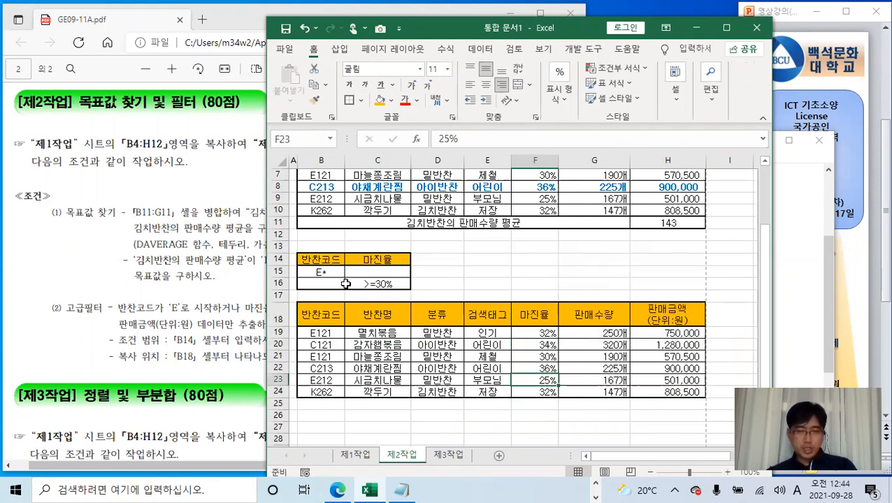
left_click(327, 380)
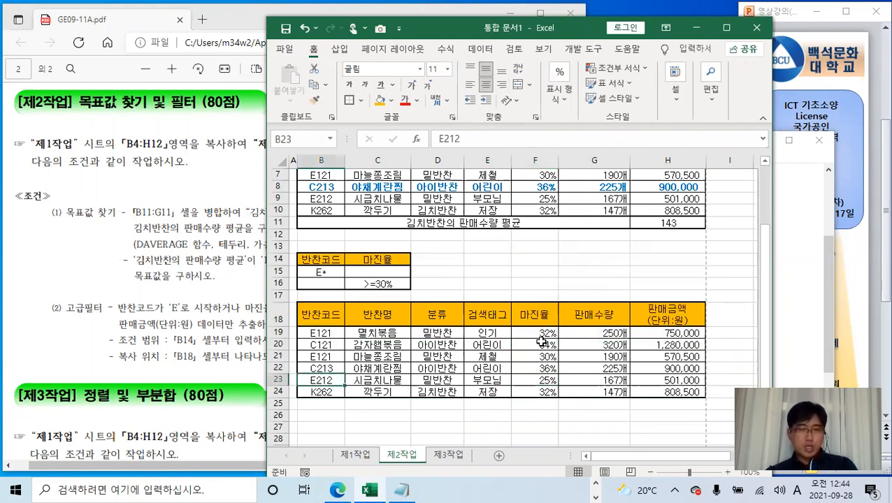
left_click_drag(322, 333, 553, 335)
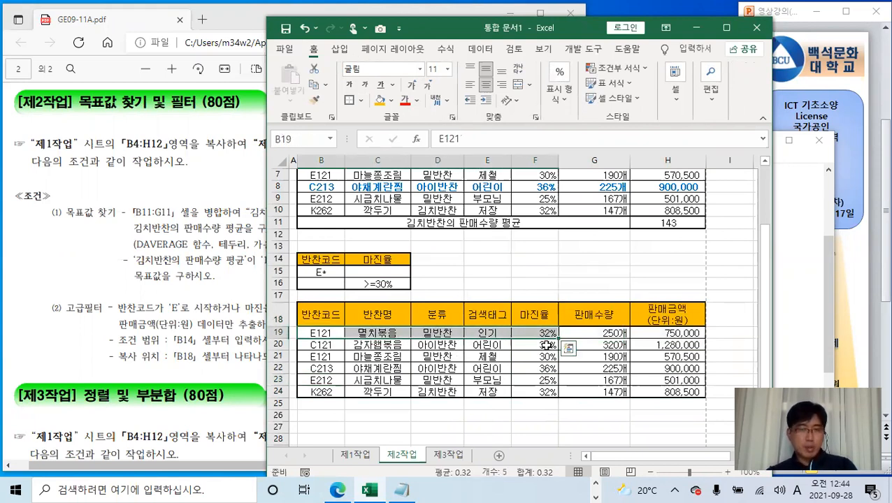
left_click(547, 345)
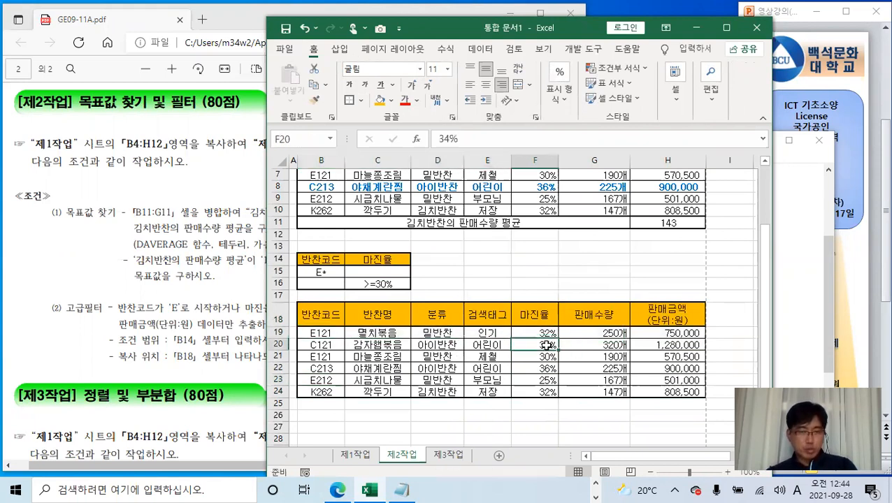
left_click(323, 345)
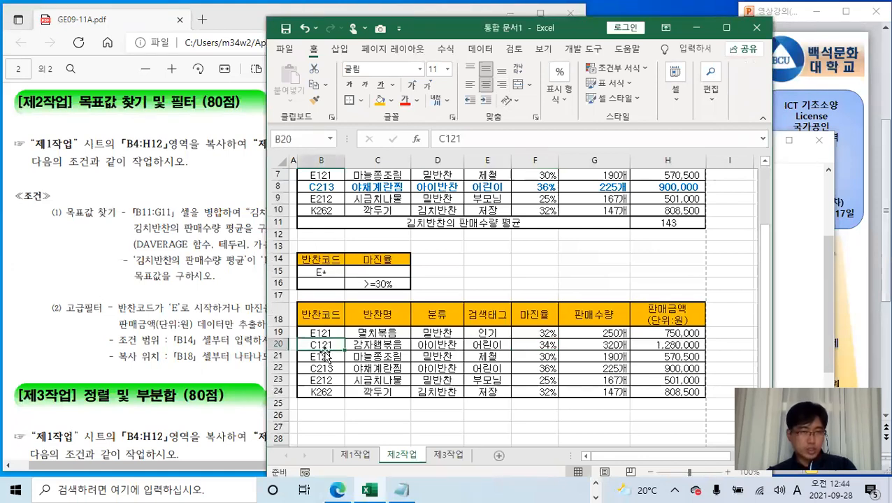
left_click(545, 344)
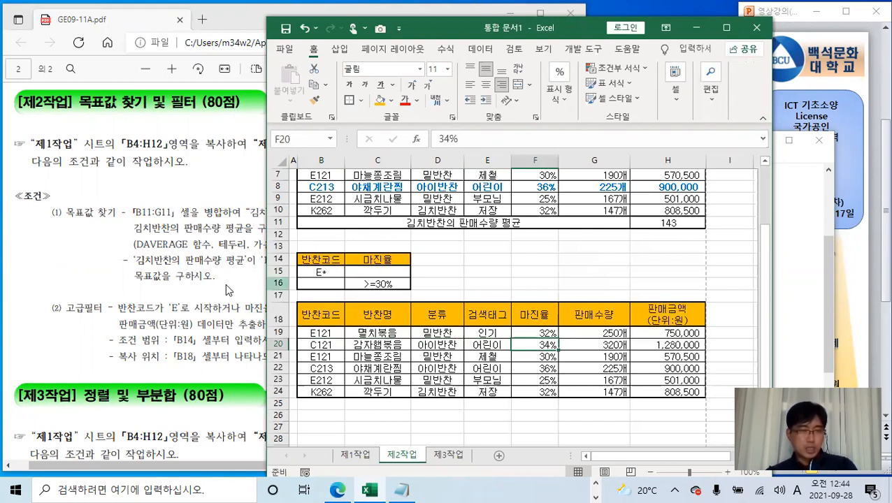
- Compare the fields required by the PDF with the extracted headings, marking 반찬명, 분류, 마진율 and 판매금액(단위:원) in row 18
left_click(210, 346)
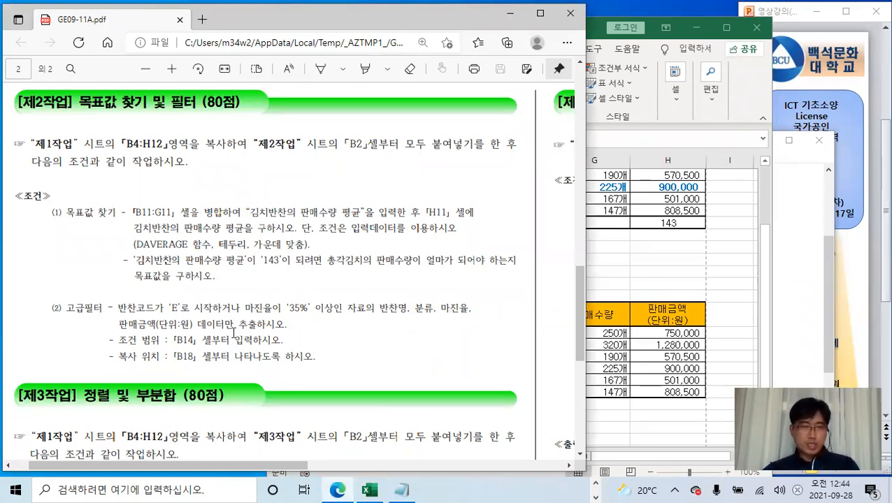
left_click(597, 287)
left_click_drag(377, 316, 454, 315)
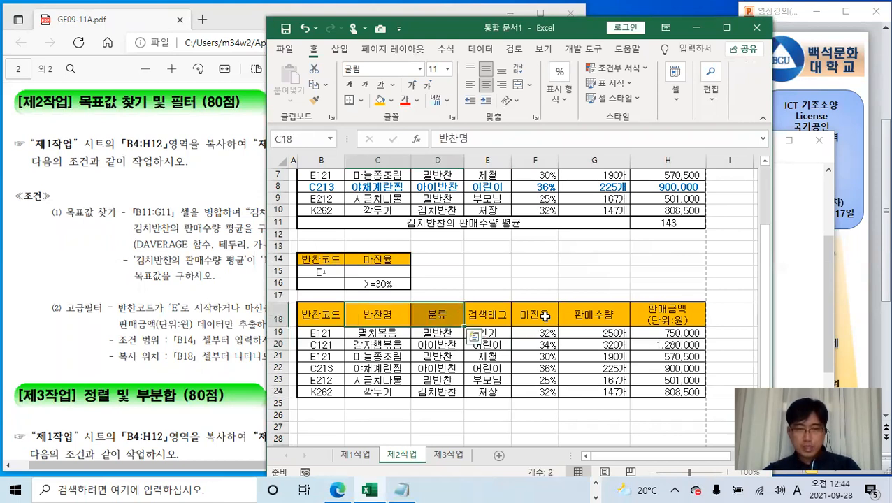
left_click(544, 316, "ctrl")
left_click(674, 312, "ctrl")
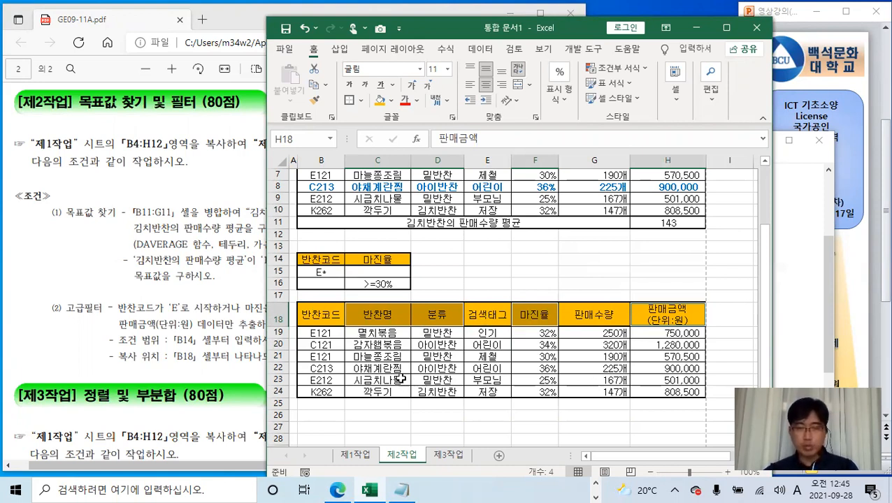
- Delete the 반찬코드 cells B18:B24 from the extracted table, shifting the remaining cells left
left_click_drag(316, 316, 322, 394)
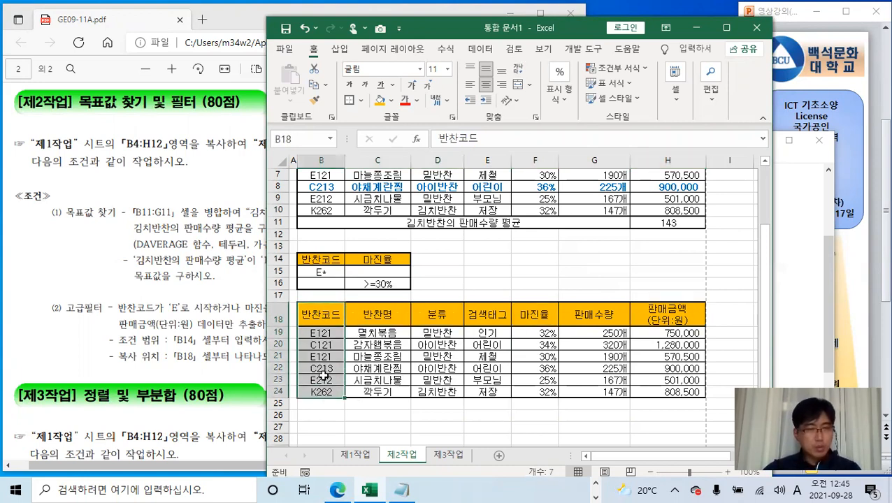
right_click(324, 389)
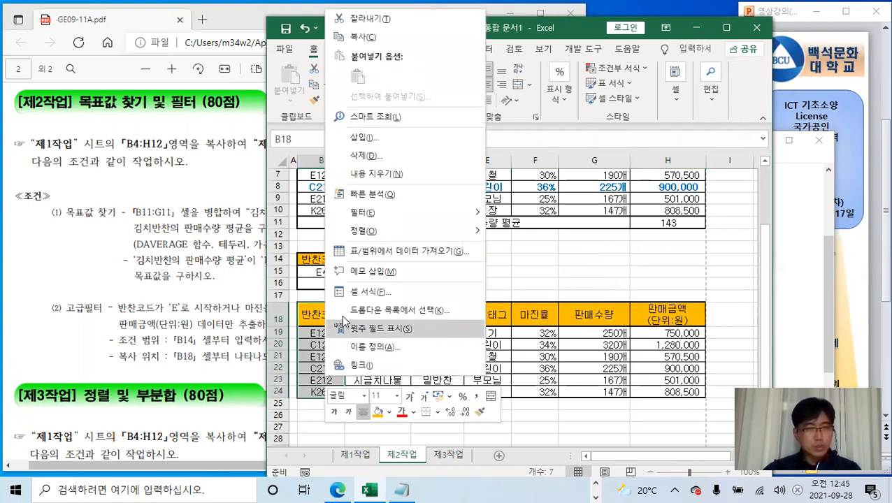
left_click(384, 155)
left_click(358, 209)
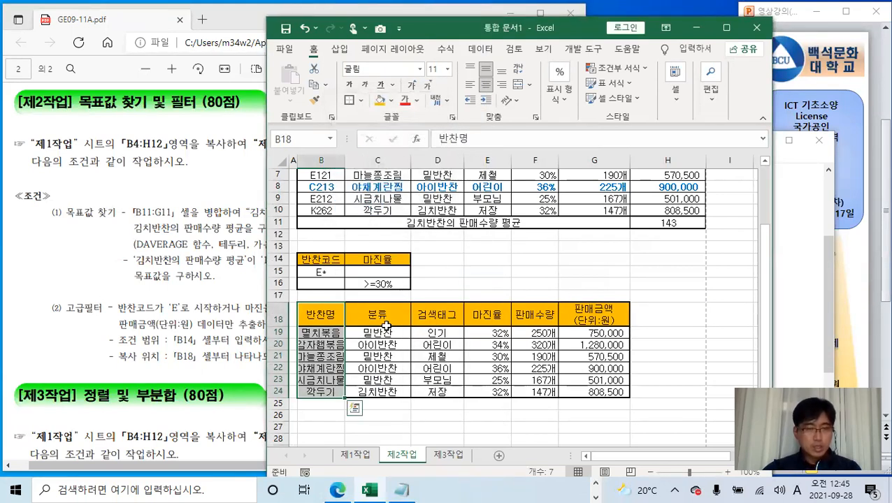
- Delete the 검색태그 cells D18:D24 from the extracted table, shifting the remaining cells left
left_click_drag(445, 314, 446, 391)
right_click(449, 386)
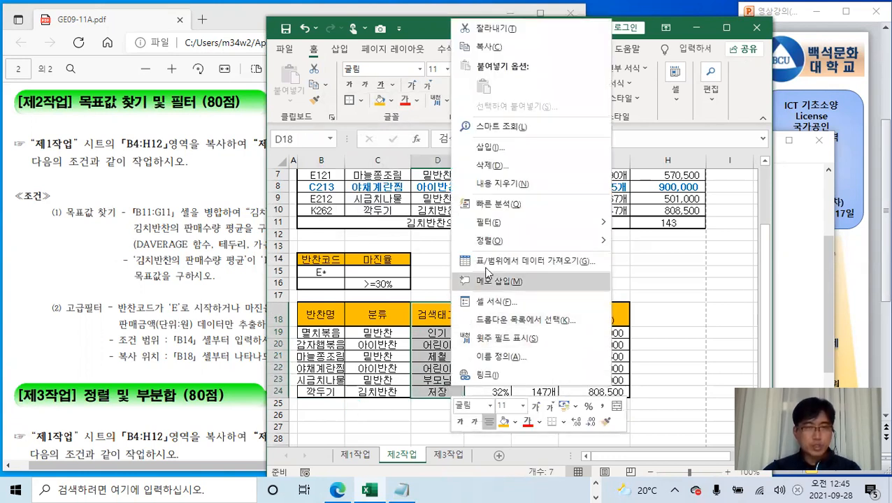
left_click(497, 166)
left_click(471, 209)
- Delete the 판매수량 cells E18:E24 from the extracted table, shifting the remaining cells left
left_click_drag(490, 314, 491, 392)
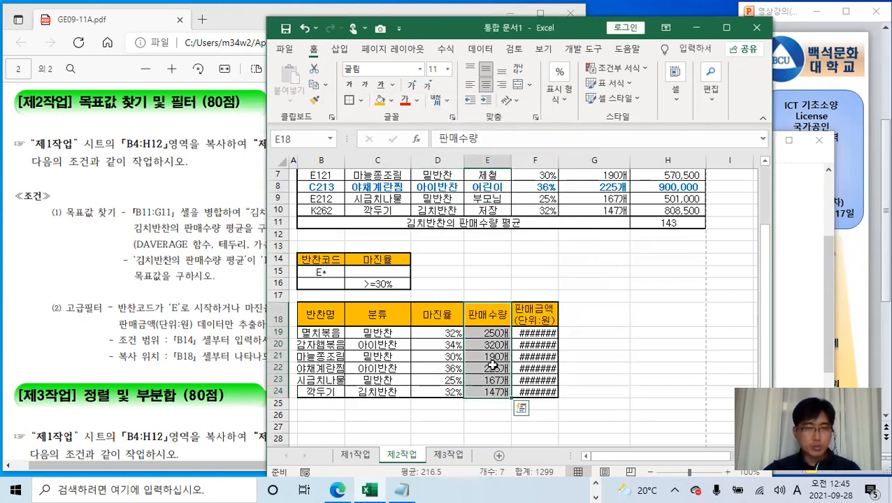
right_click(493, 365)
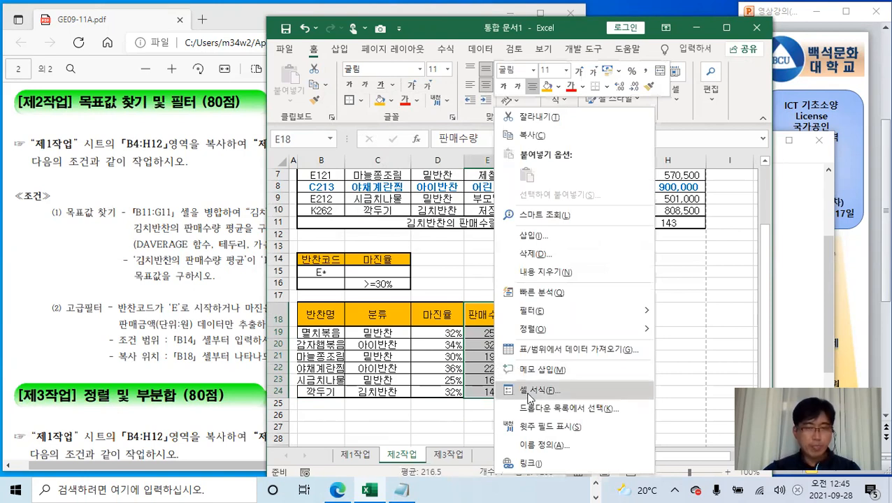
left_click(537, 253)
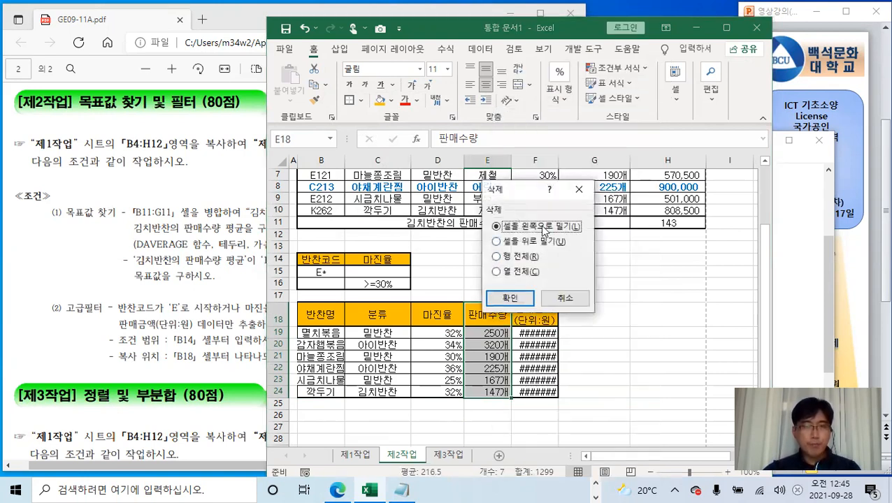
left_click(509, 298)
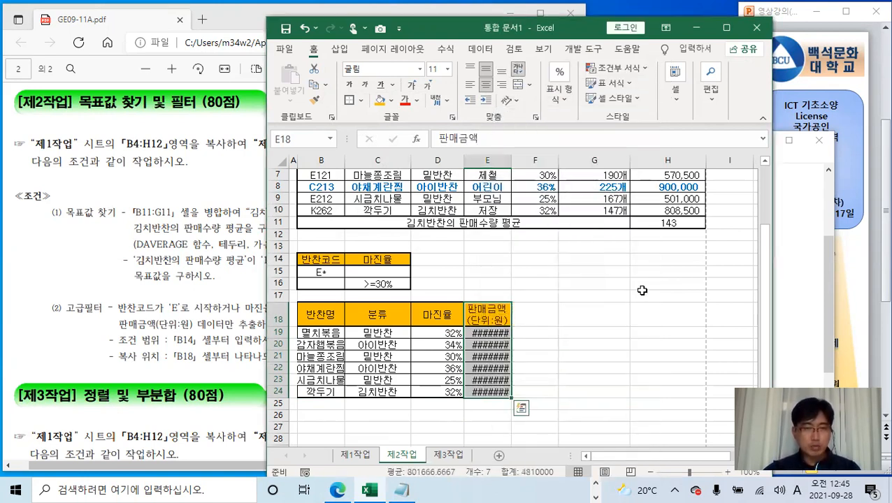
- Apply a thick outside border (굵은 바깥쪽 테두리) to the extracted table B18:E24
left_click_drag(333, 315, 502, 393)
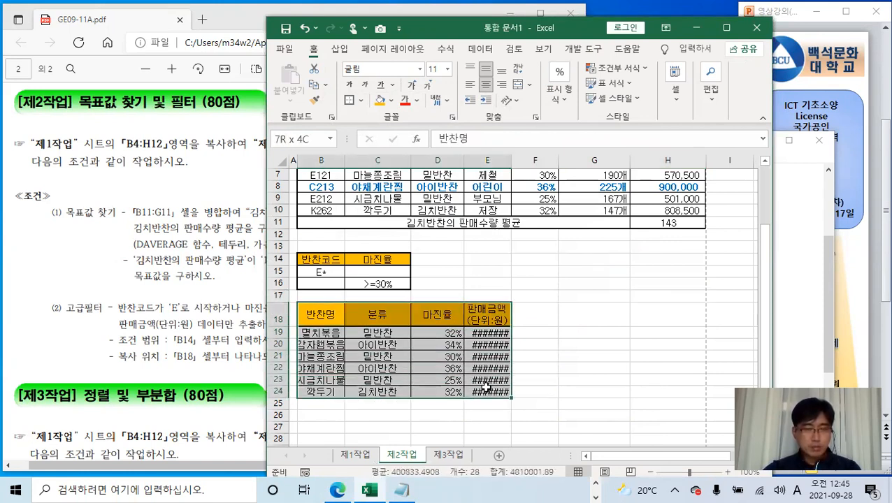
left_click(360, 100)
left_click(387, 268)
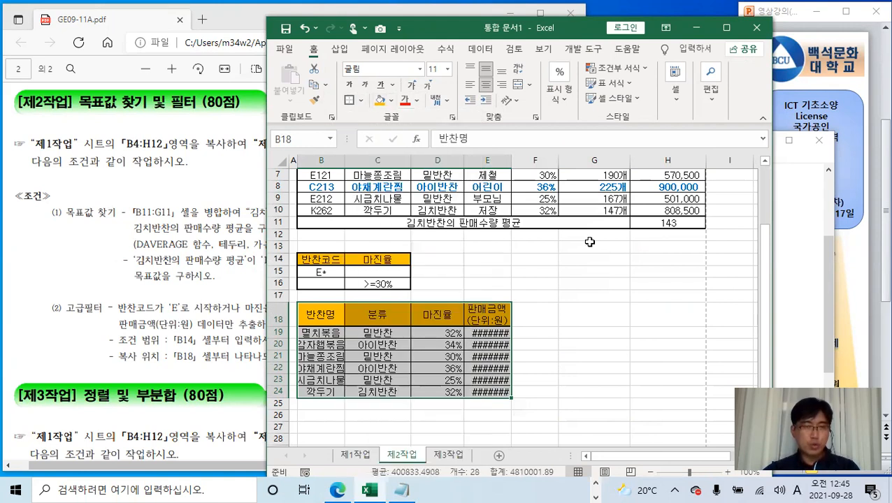
left_click(593, 245)
- Auto-fit the widths of columns B through E to their contents
left_click_drag(321, 160, 488, 153)
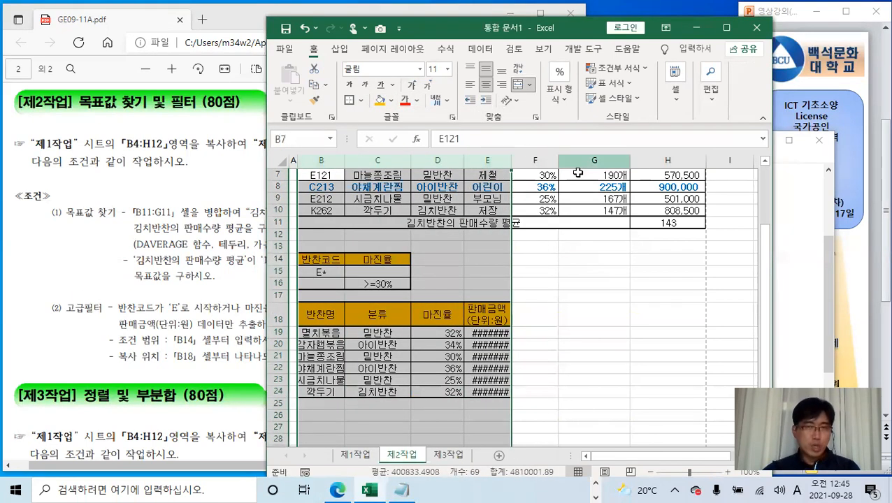
double_click(512, 162)
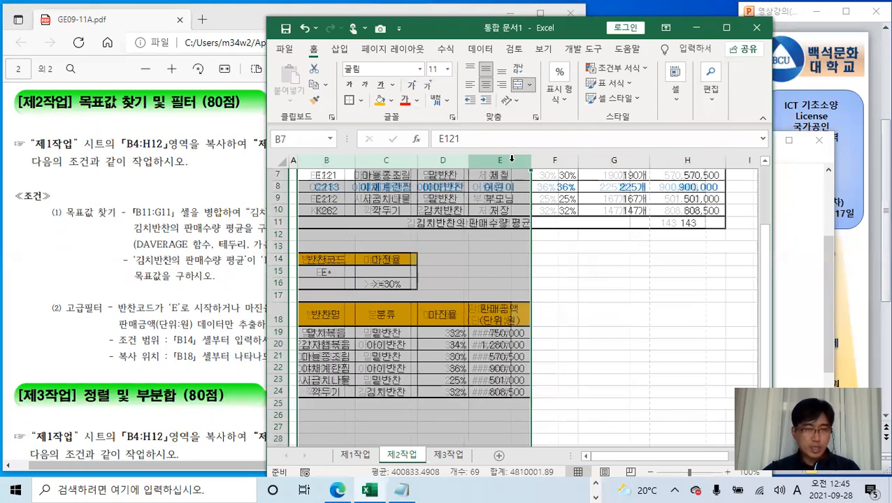
left_click(359, 367)
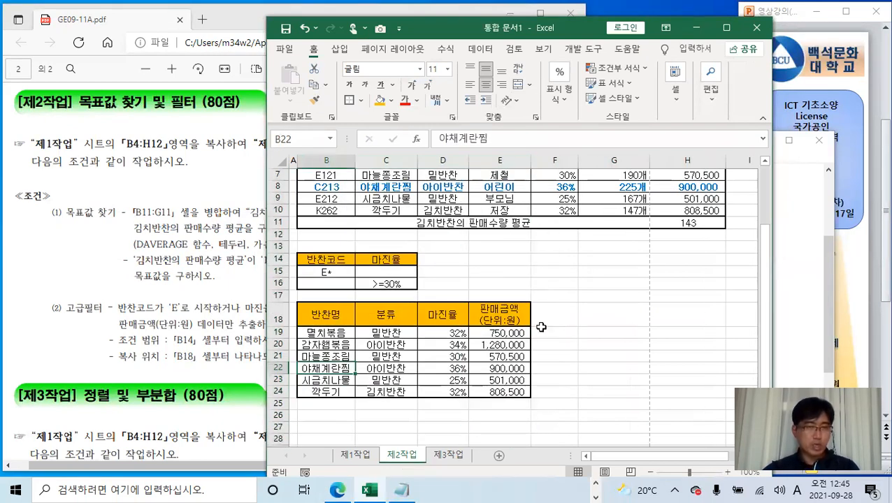
left_click(572, 323)
left_click_drag(342, 314, 505, 393)
left_click(601, 346)
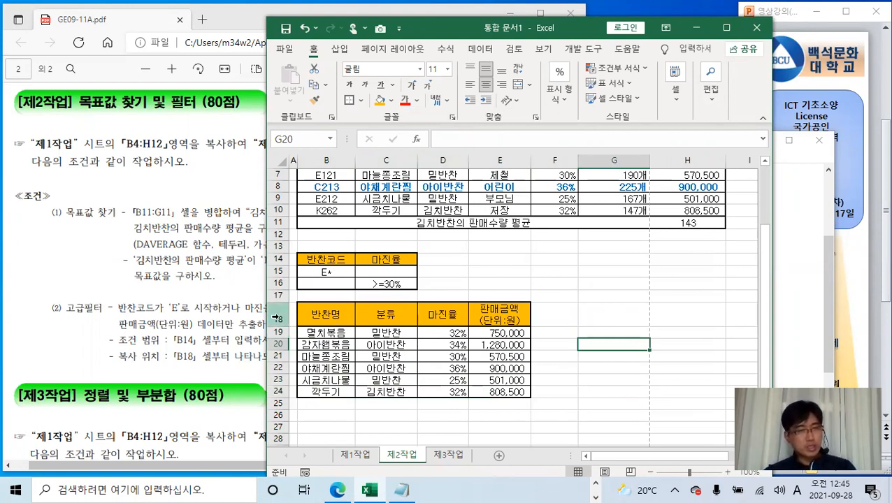
- Delete rows 18 to 24, which hold the extracted table
left_click_drag(277, 318, 278, 393)
right_click(278, 393)
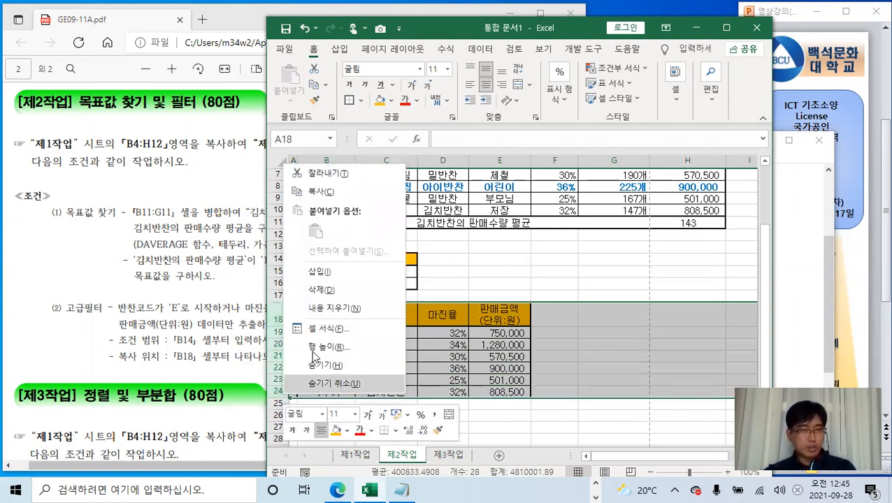
left_click(348, 290)
left_click(559, 285)
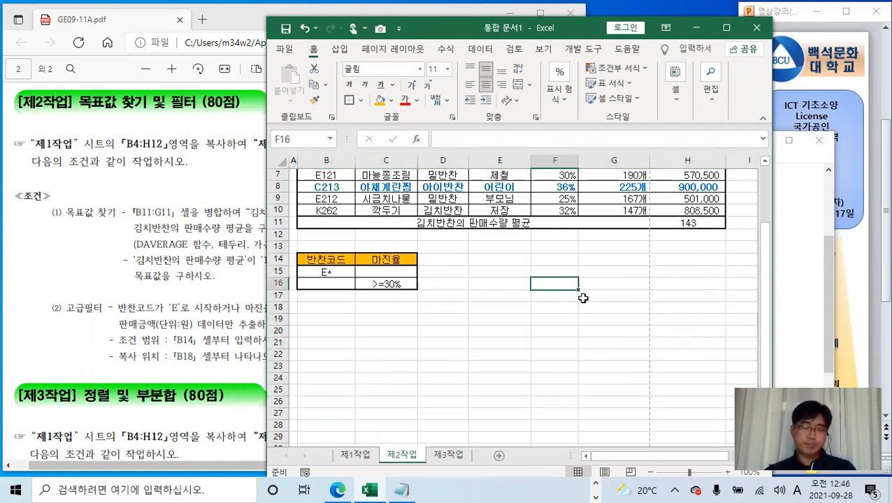
- Copy only the headings 반찬명, 분류, 마진율 and 판매금액(단위:원) from row 2 and paste them starting at B18
left_click(212, 338)
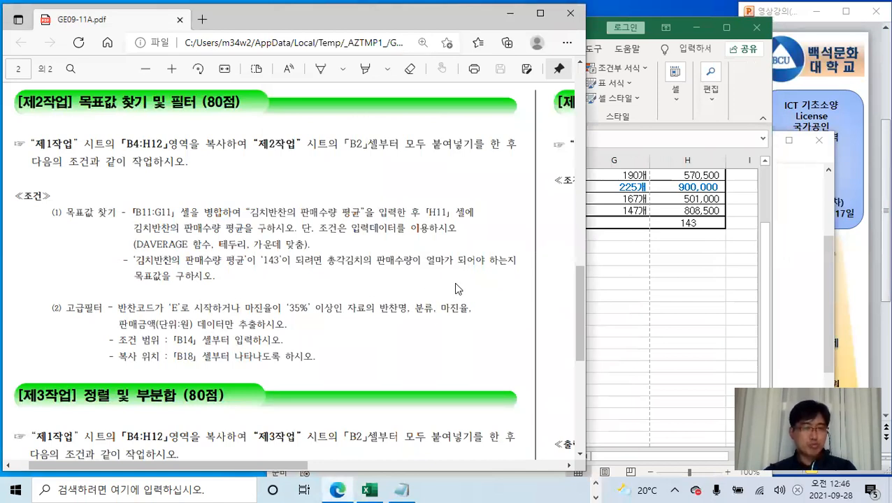
left_click(704, 288)
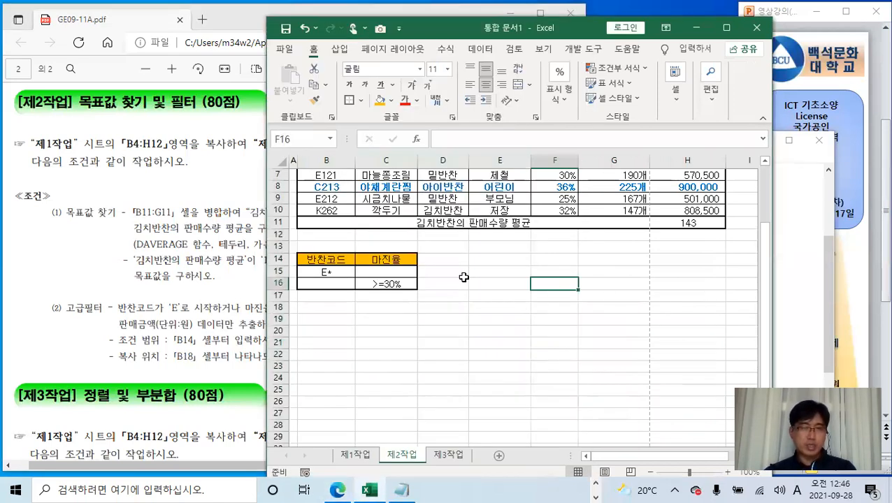
scroll(464, 278, "up", 2)
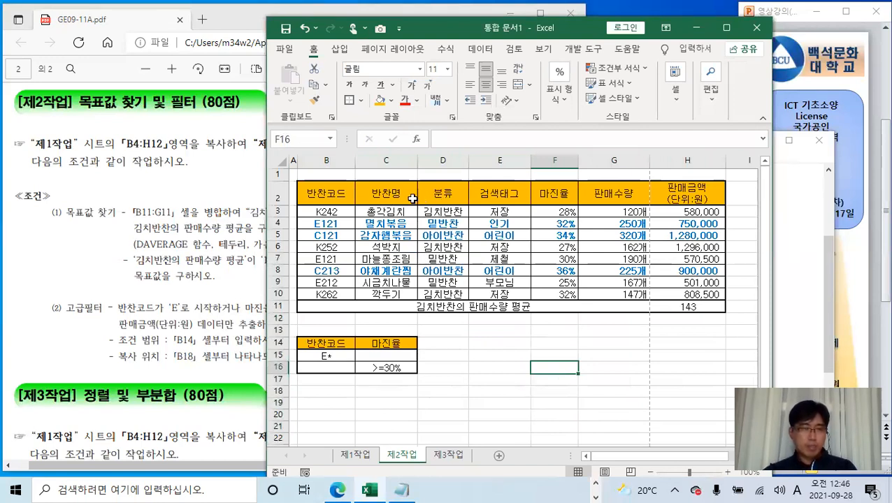
left_click(395, 198)
left_click_drag(396, 195, 446, 194)
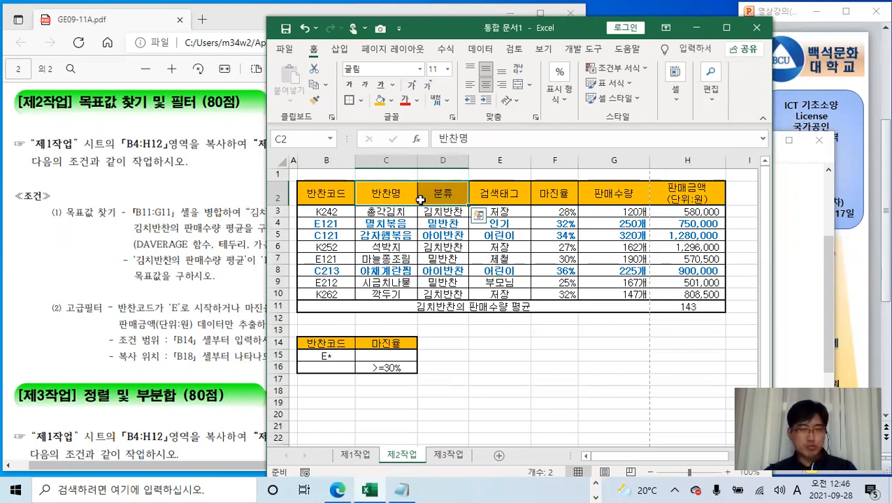
left_click_drag(396, 193, 444, 192)
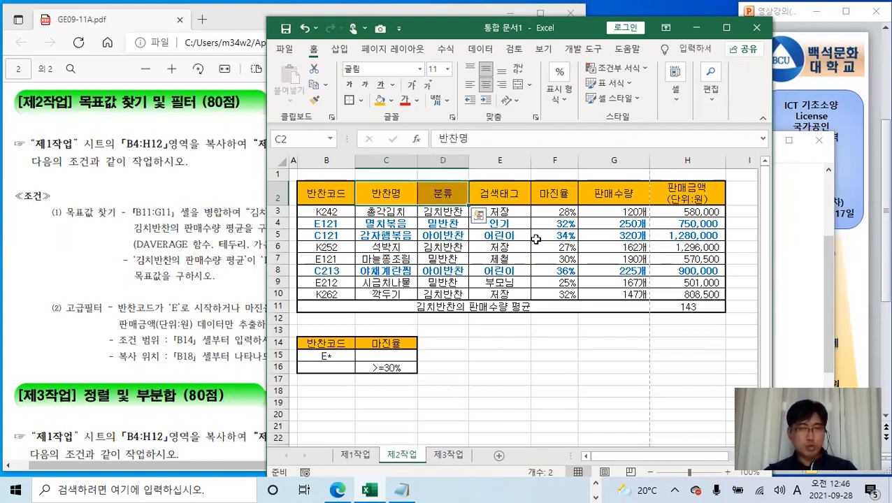
left_click(562, 192, "ctrl")
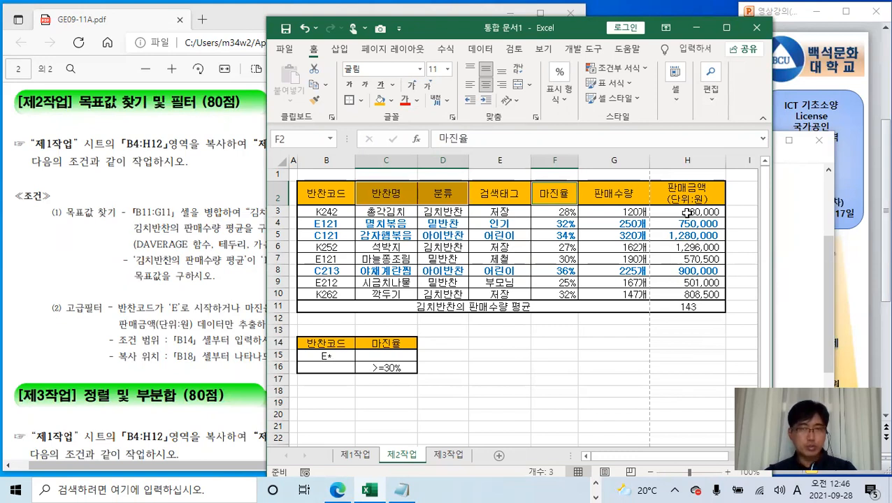
left_click(684, 190, "ctrl")
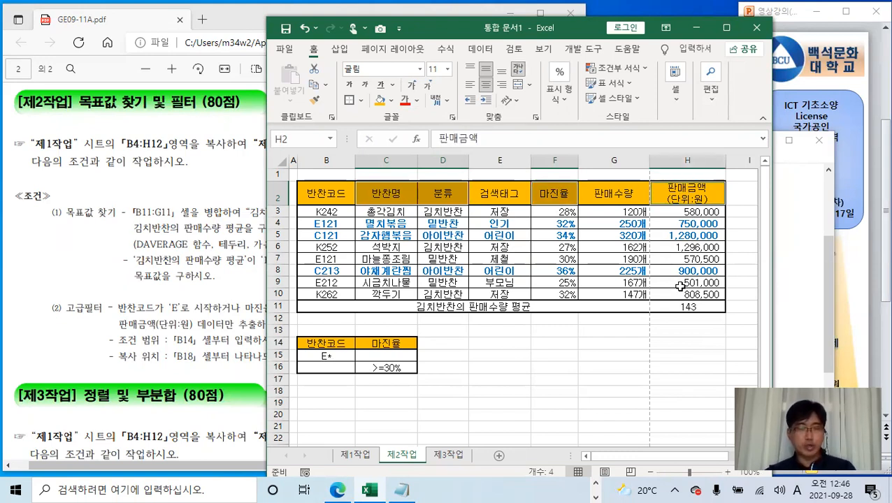
key("ctrl+c")
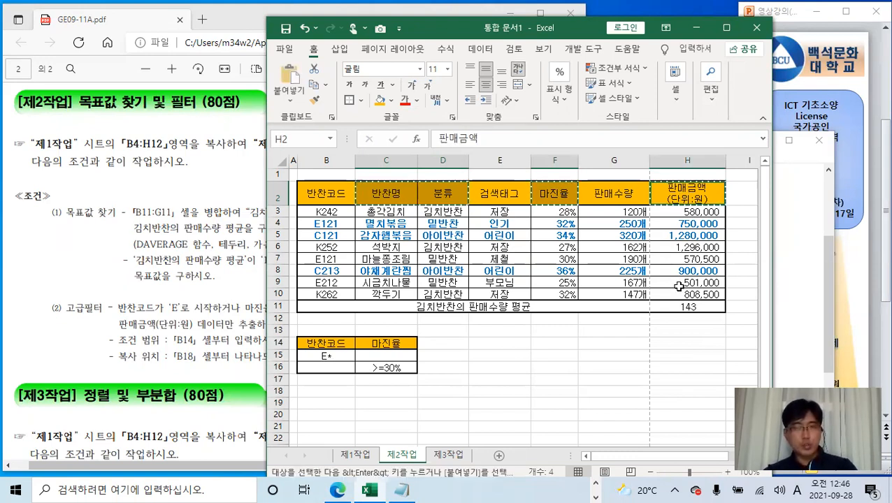
left_click(316, 394)
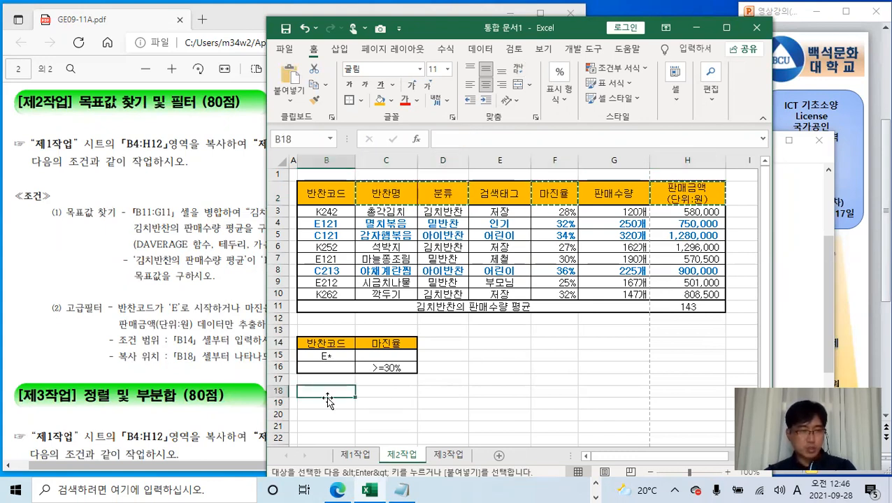
key("ctrl+v")
left_click(586, 329)
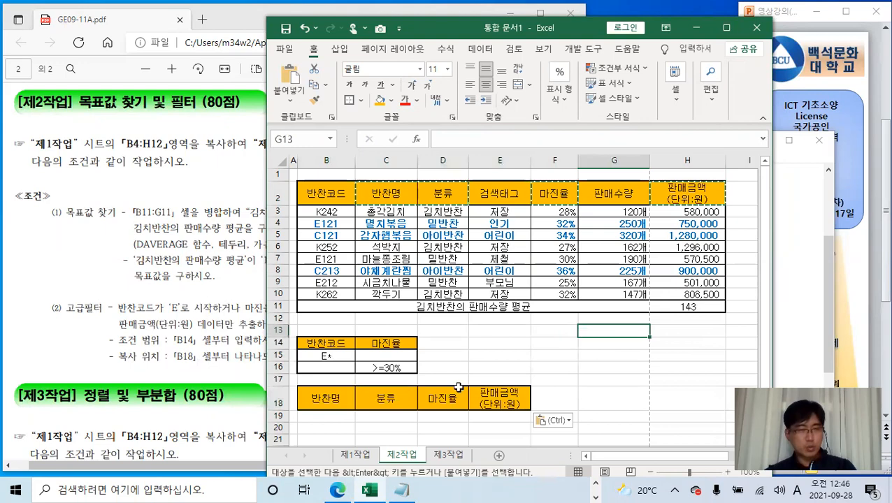
scroll(650, 323, "down", 1)
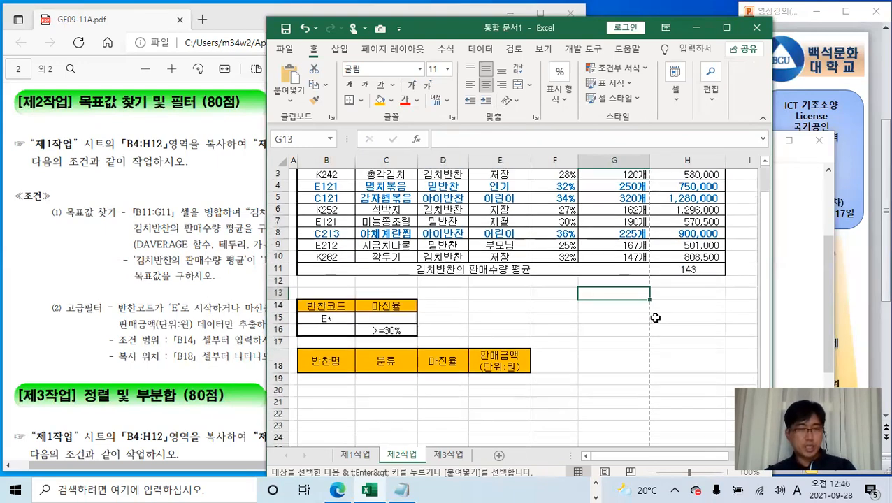
scroll(654, 318, "up", 1)
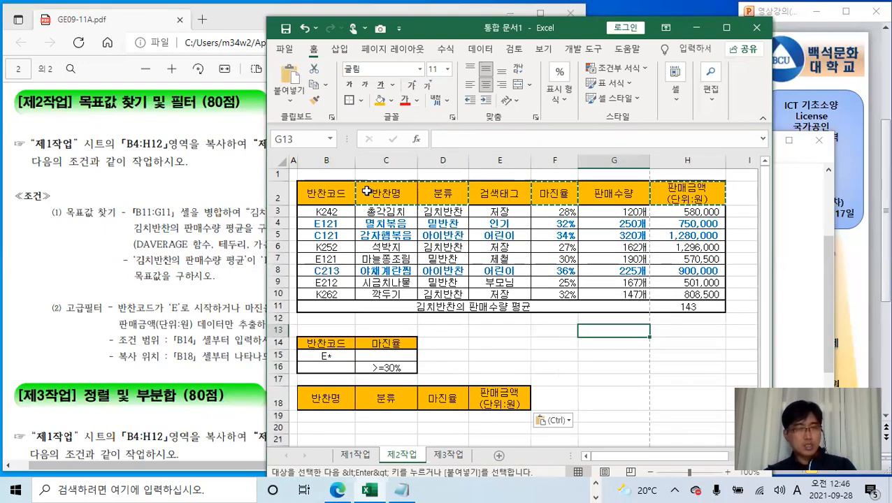
key("Escape")
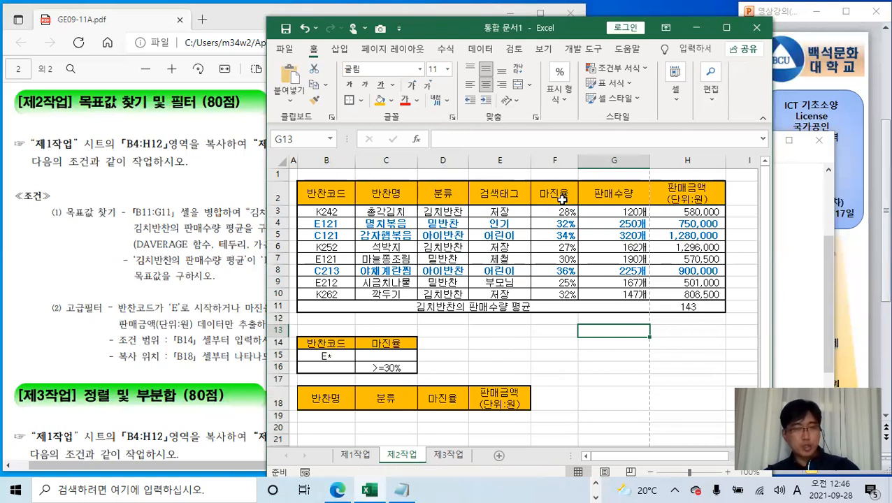
- Run an advanced filter on B2:H10 with criteria B14:C16, copying the results to another location under the headings B18:E18
left_click_drag(336, 197, 688, 297)
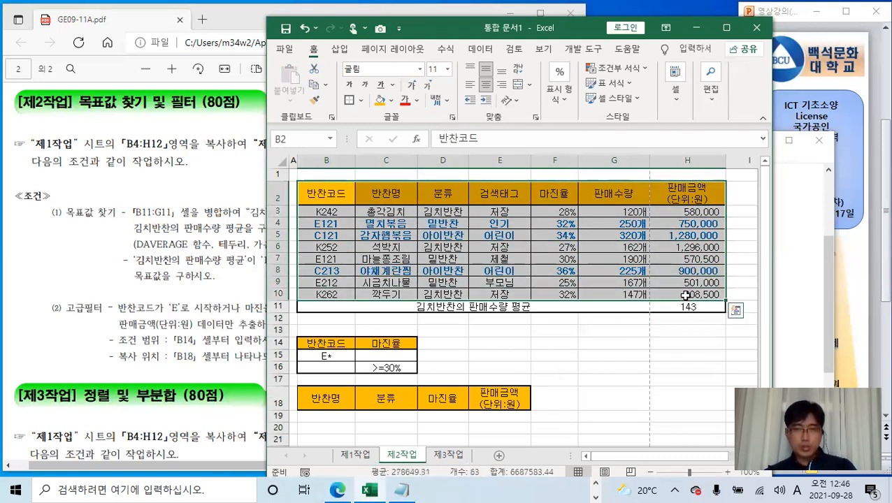
left_click(493, 56)
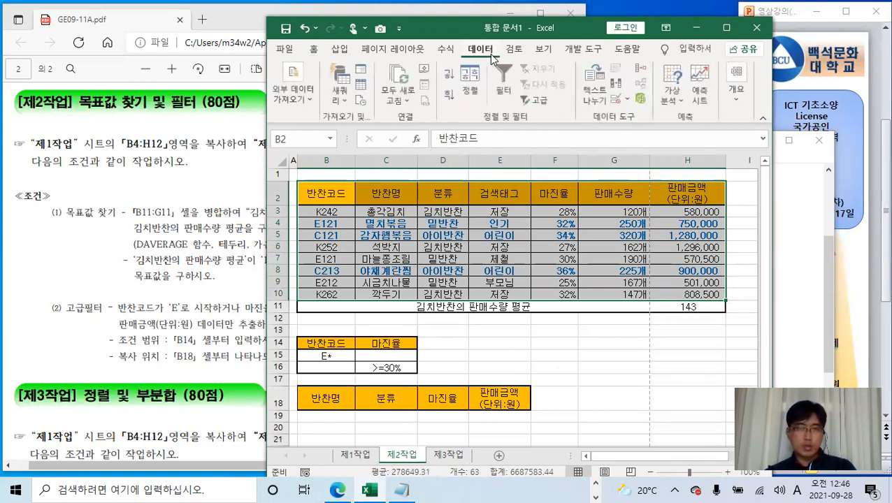
left_click(540, 103)
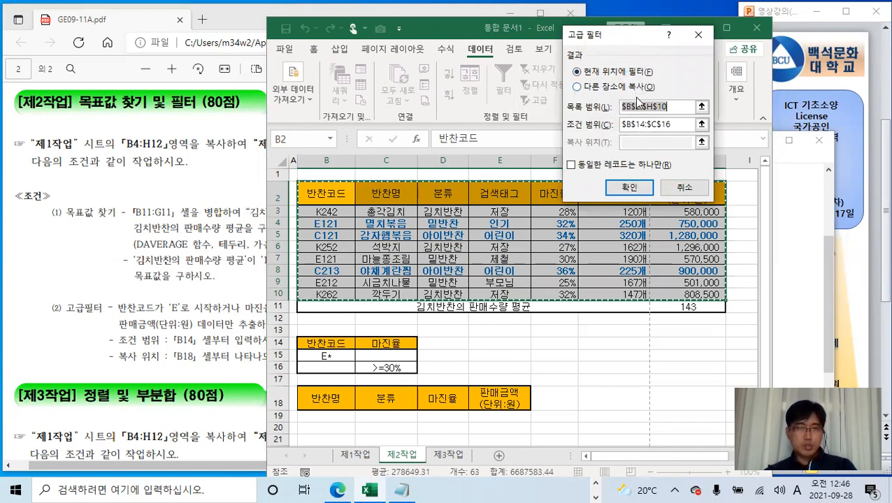
left_click(611, 90)
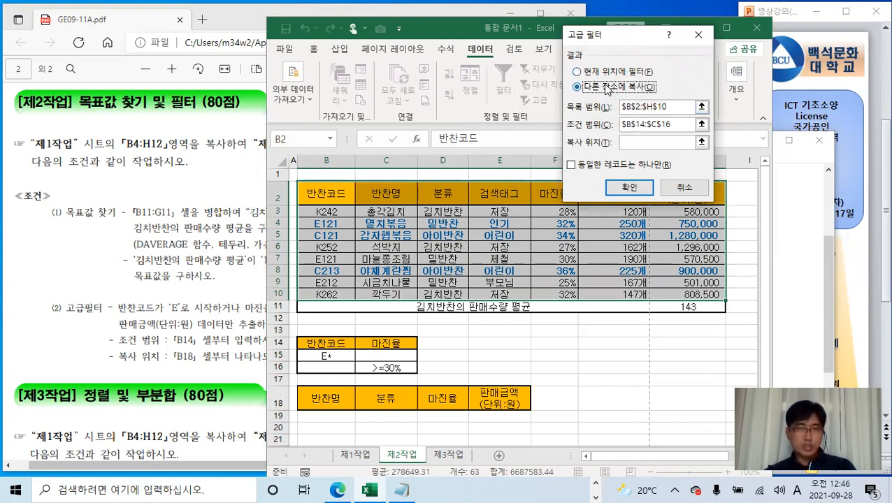
left_click(642, 144)
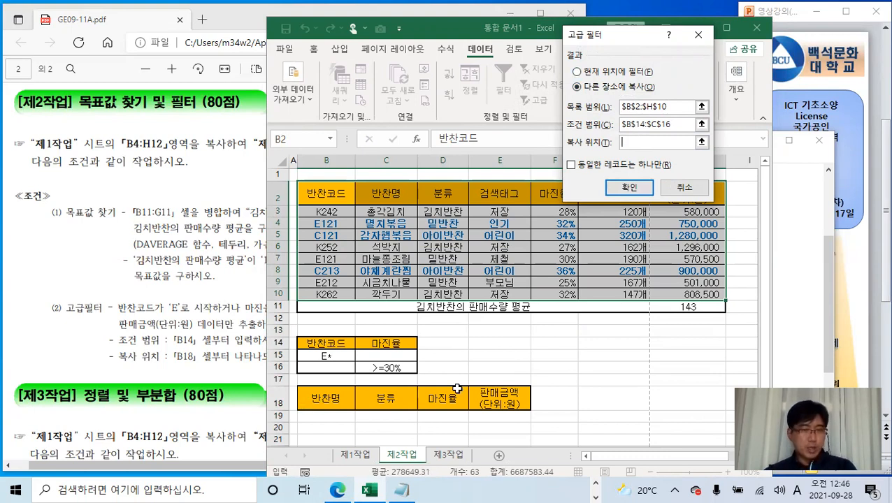
left_click_drag(331, 401, 482, 396)
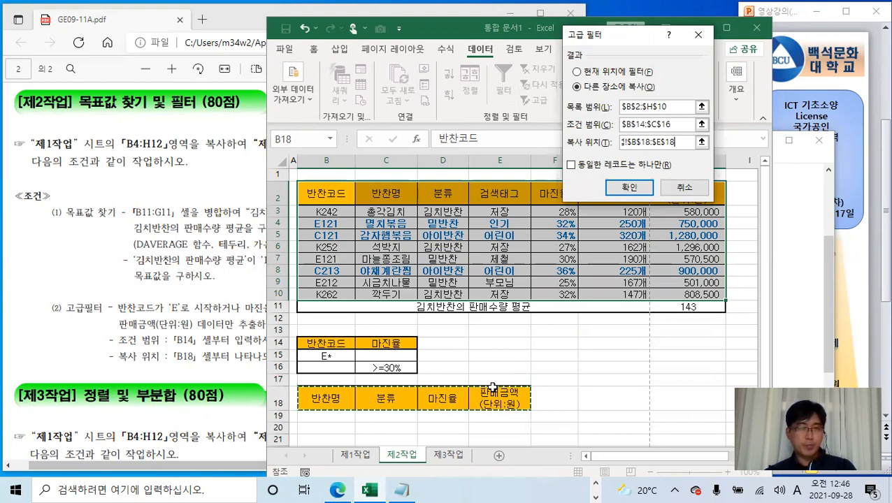
left_click(629, 189)
scroll(505, 364, "down", 2)
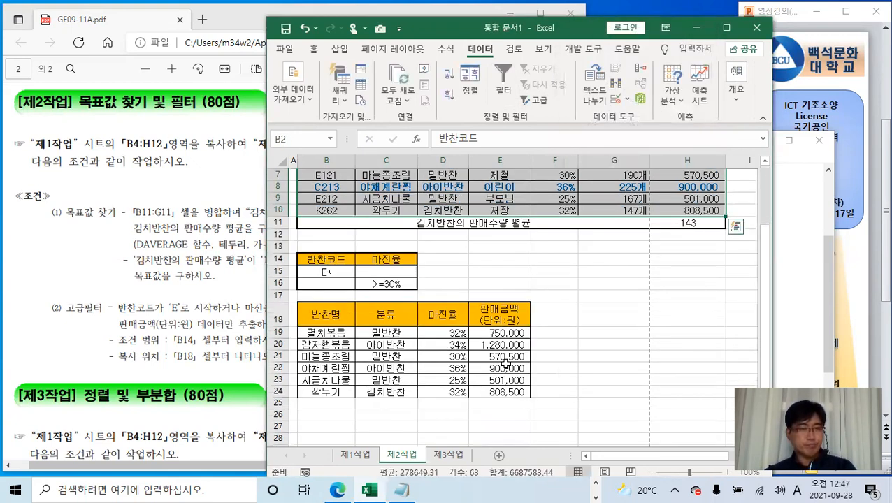
- Apply a thick outside border to the extracted table B18:E24 on the 제2작업 sheet
left_click_drag(328, 319, 516, 390)
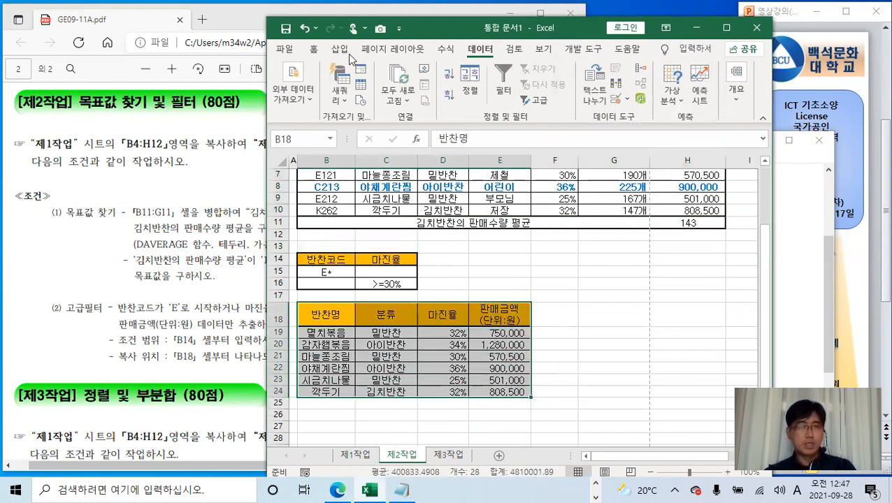
left_click(315, 51)
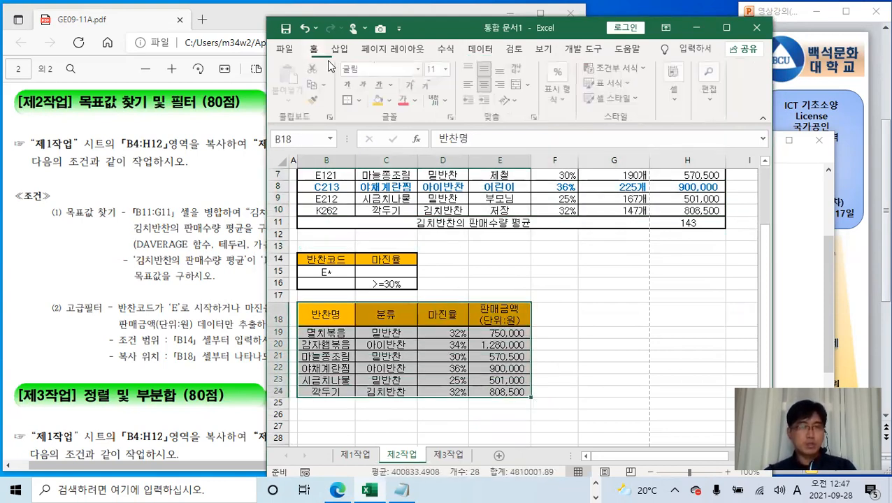
left_click(361, 101)
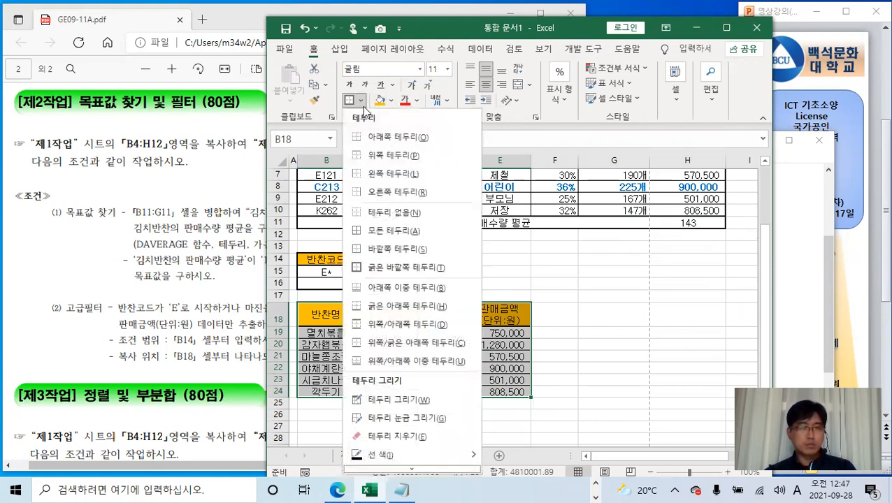
left_click(397, 267)
left_click(614, 275)
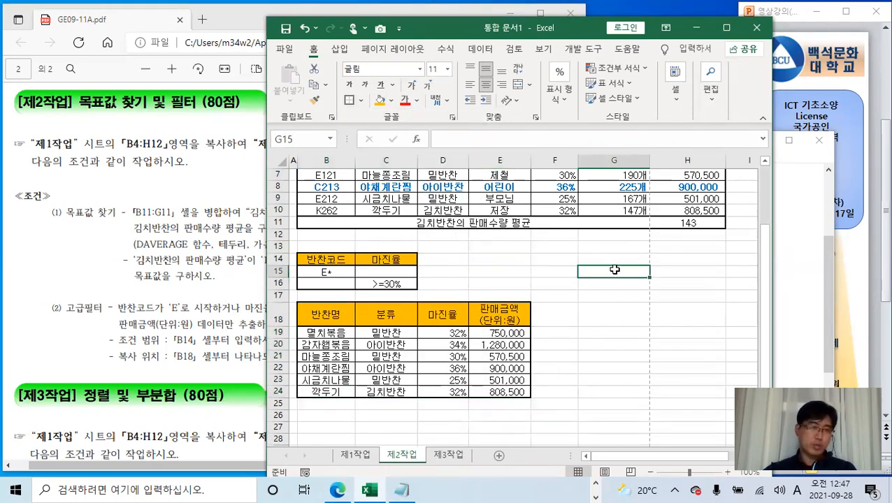
- Review the goal-seek average, the filter criteria and the extracted table on 제2작업 against the exam instructions
left_click(213, 355)
left_click(701, 291)
scroll(556, 293, "up", 2)
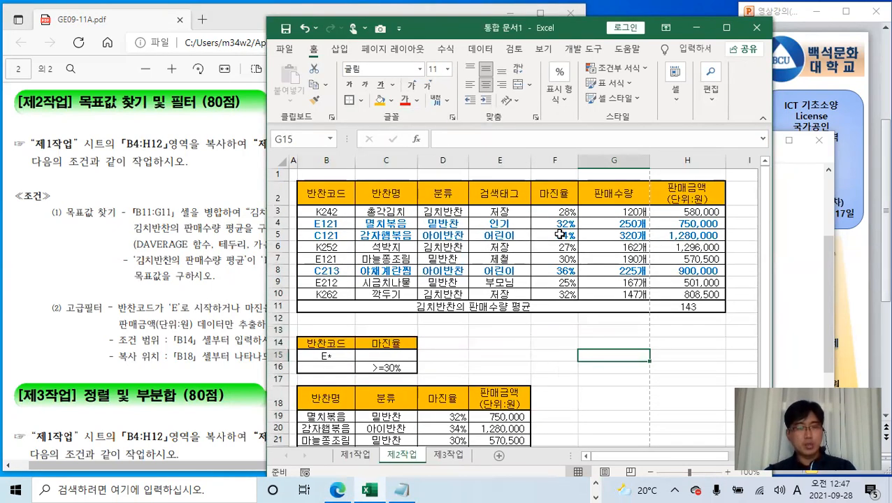
left_click(698, 305)
scroll(341, 288, "down", 2)
left_click_drag(328, 315, 485, 393)
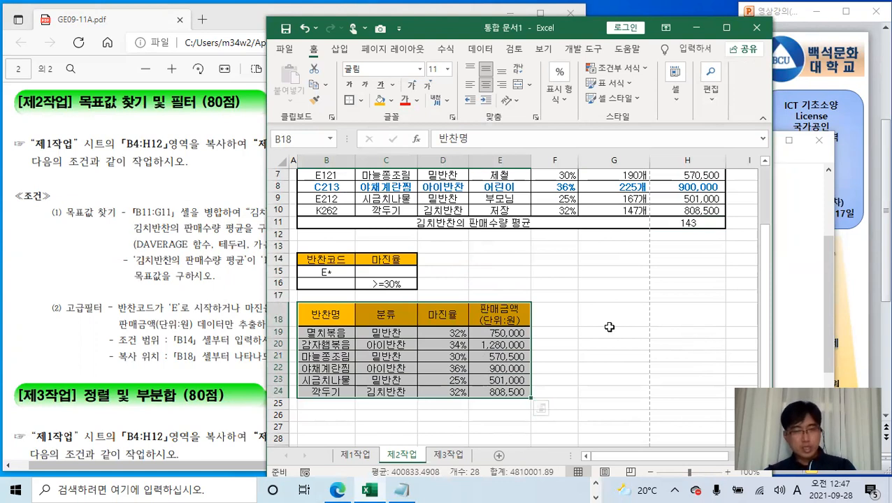
left_click_drag(341, 318, 484, 312)
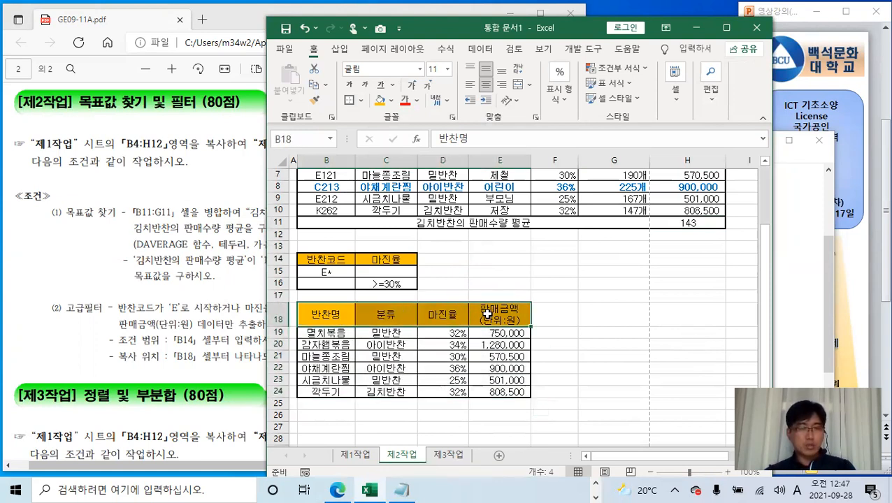
left_click(588, 342)
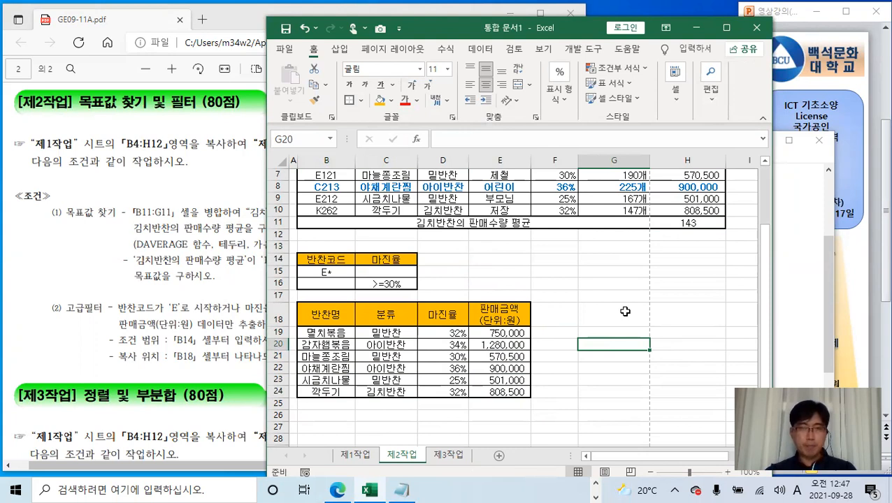
- Minimise the Notepad notes window and return to the workbook
left_click(789, 250)
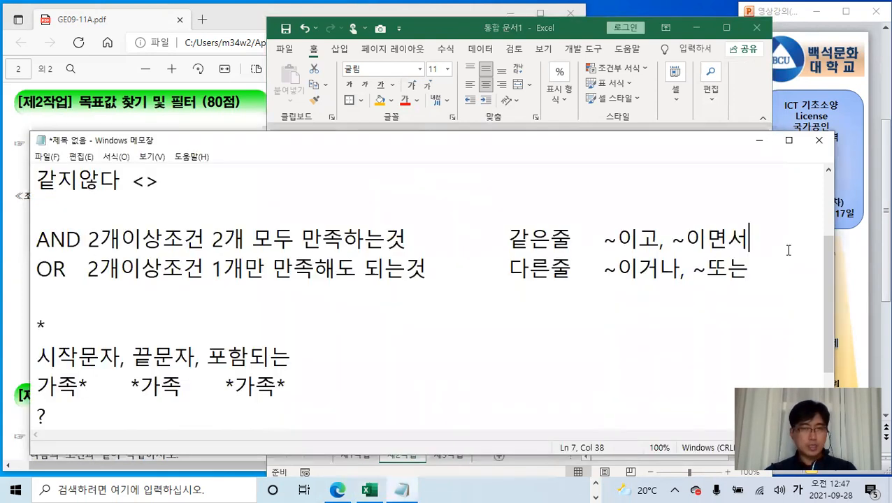
left_click(760, 141)
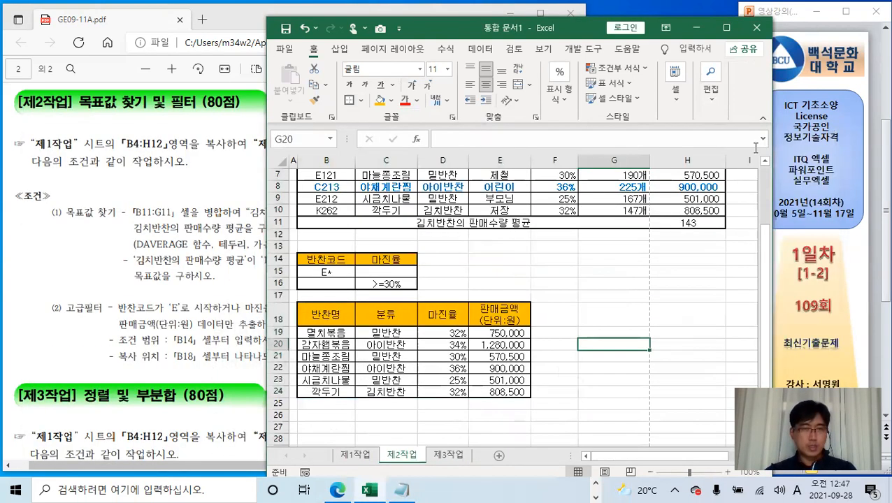
left_click(541, 283)
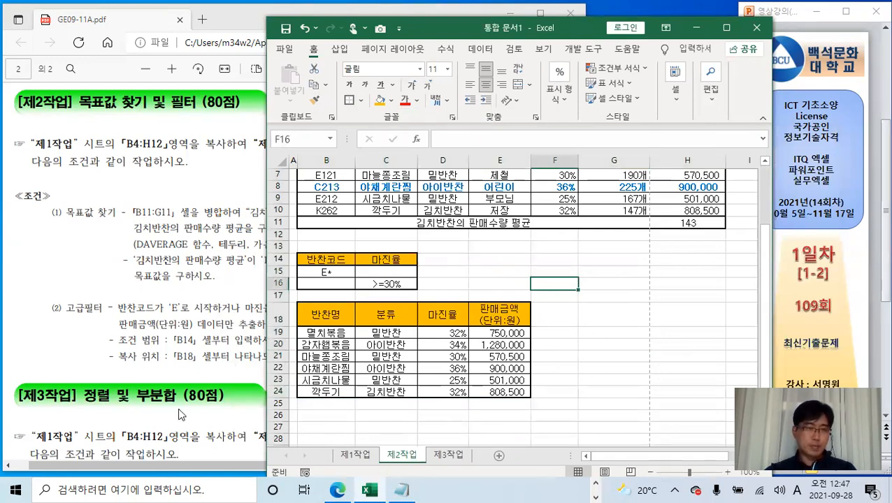
- Read the 제3작업 sorting and subtotal conditions and the expected output in the exam PDF, then return to the workbook
left_click(138, 388)
scroll(206, 318, "down", 5)
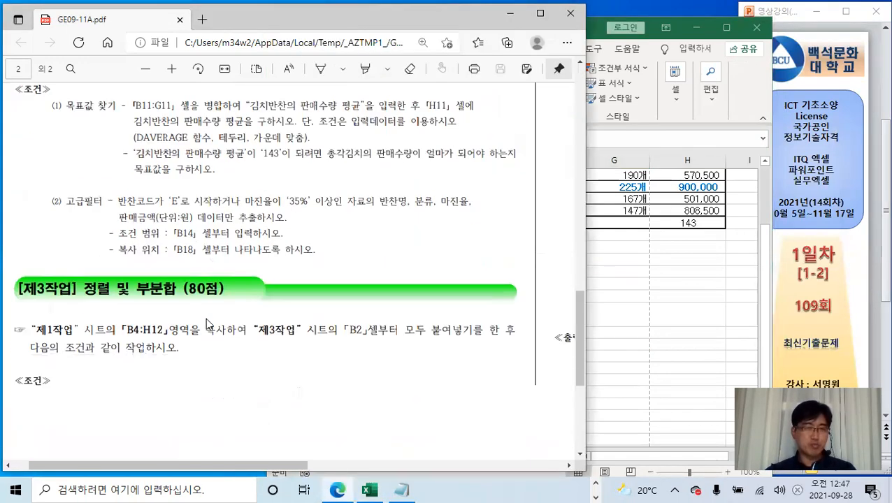
scroll(231, 287, "down", 2)
scroll(315, 315, "up", 2)
scroll(385, 328, "down", 2)
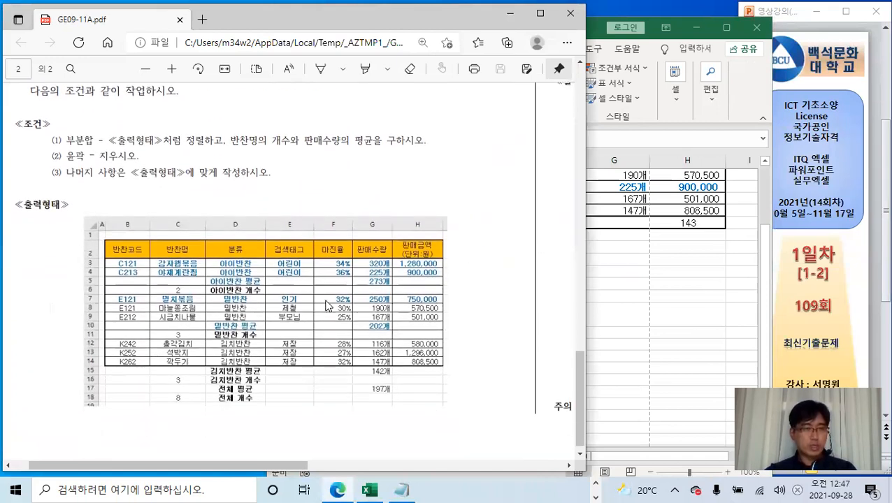
left_click(659, 260)
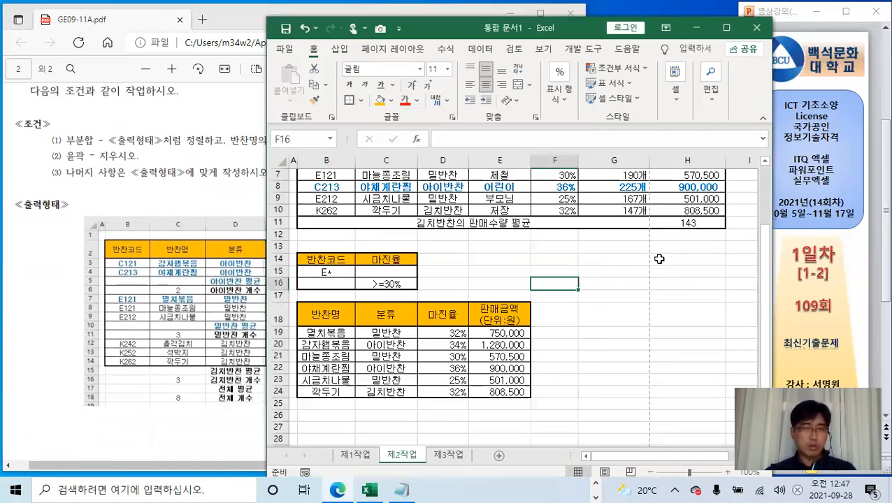
- Delete columns B to H on the 제3작업 sheet to remove its existing table
left_click(450, 455)
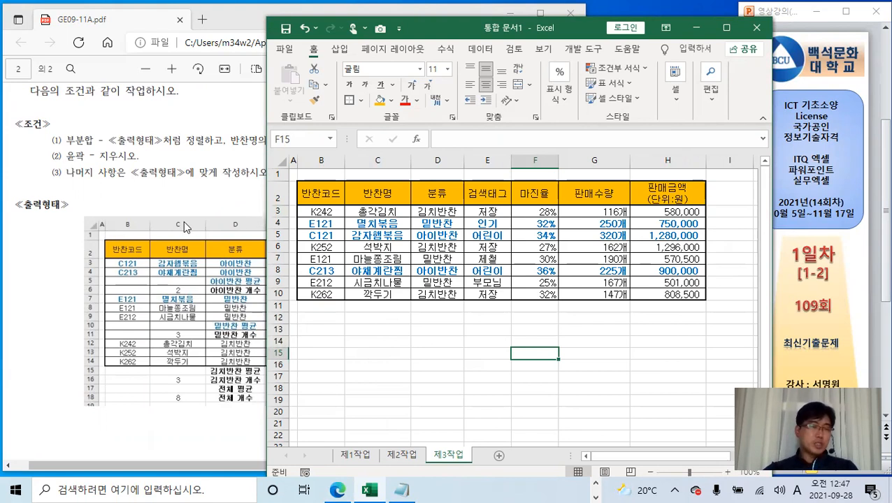
left_click_drag(321, 161, 664, 160)
right_click(662, 162)
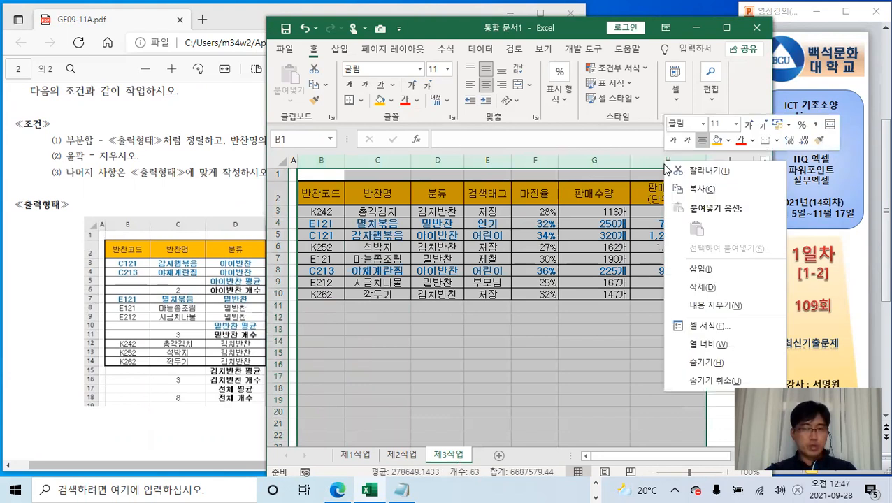
left_click(699, 286)
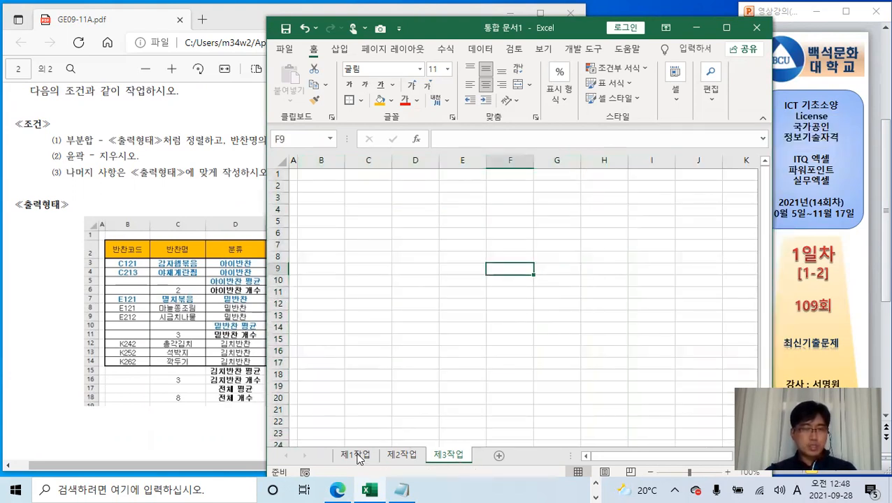
- Copy B4:H12 from the 제1작업 sheet and paste it starting at B2 on 제3작업
left_click(364, 454)
left_click_drag(321, 249, 692, 372)
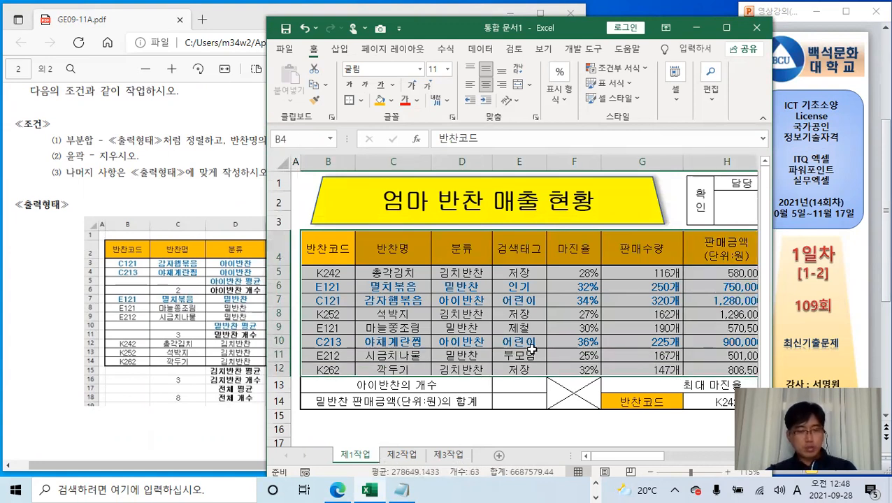
key("ctrl+c")
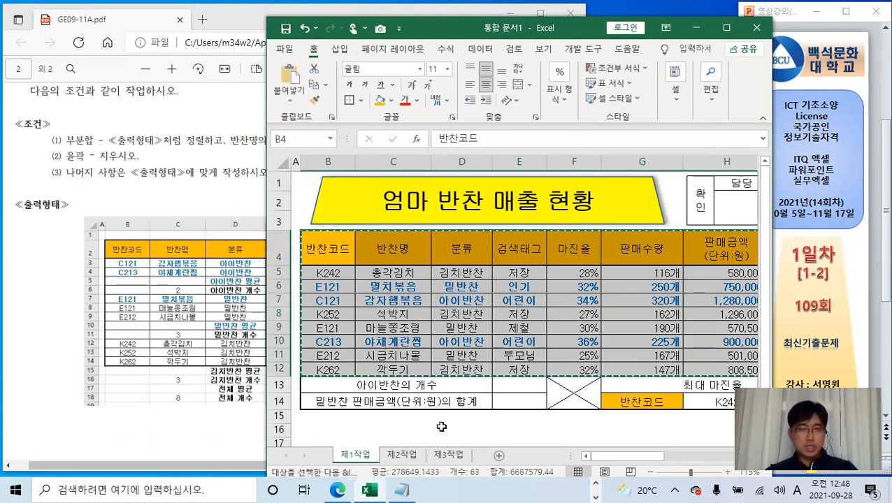
left_click(456, 456)
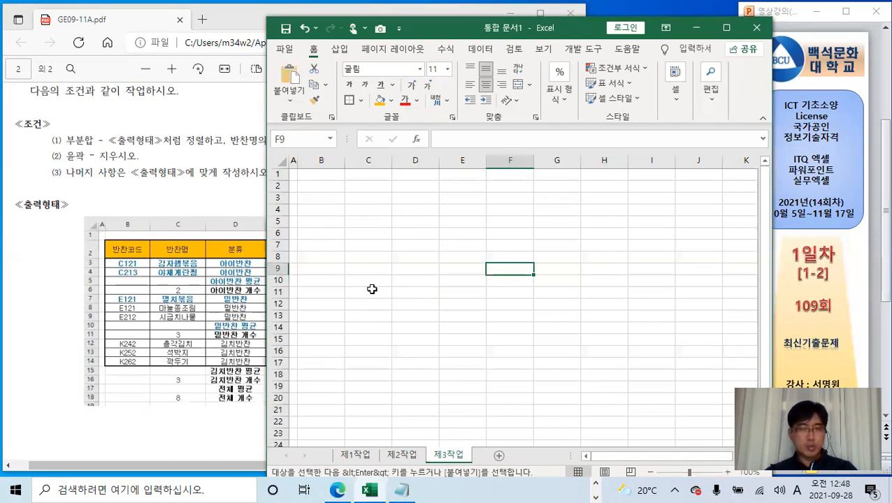
left_click(322, 187)
key("ctrl+v")
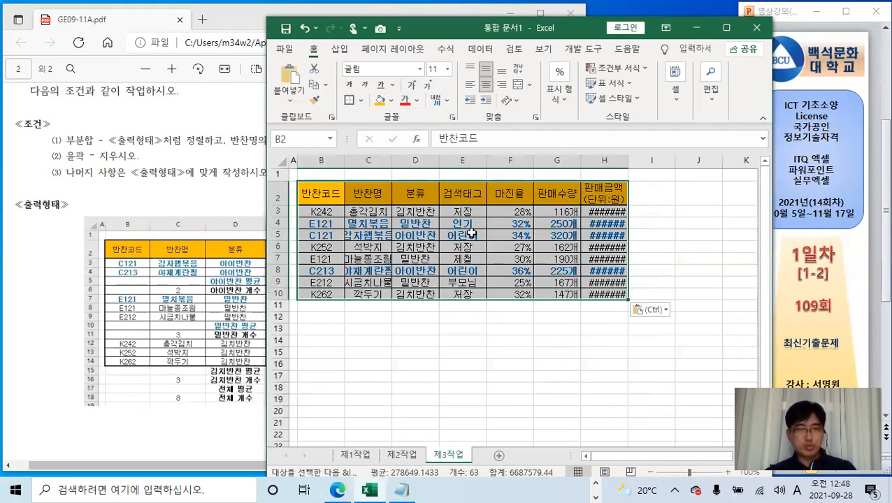
- Paste only the source column widths onto the table on 제3작업 with Paste Special
right_click(489, 224)
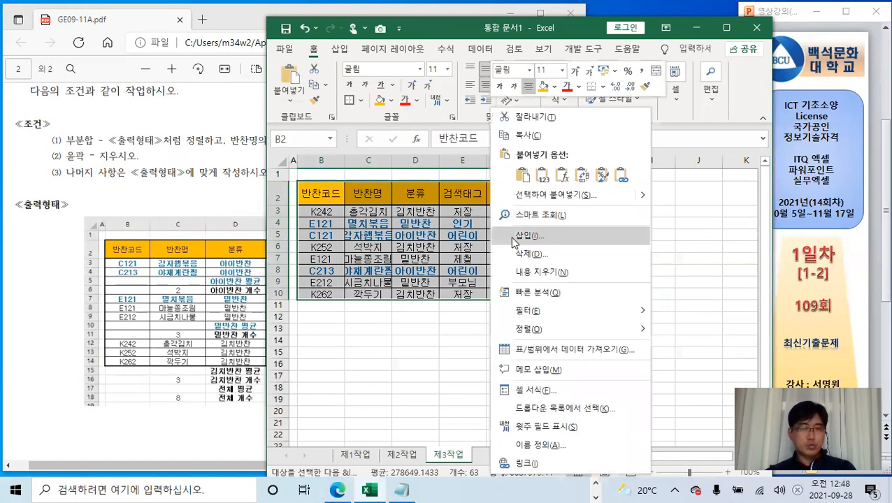
left_click(539, 202)
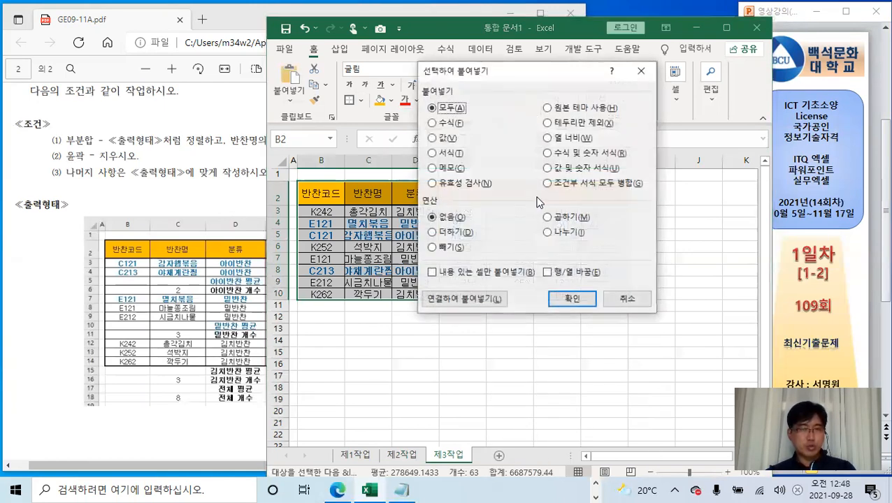
left_click(575, 140)
left_click(570, 299)
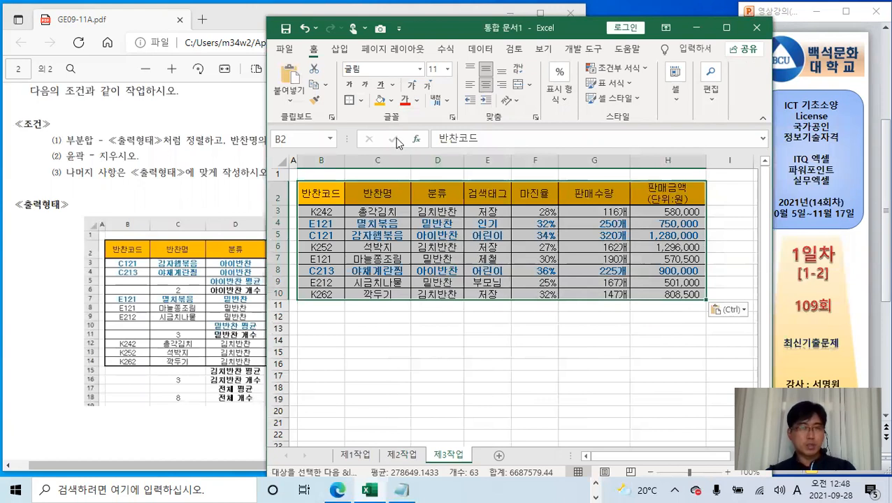
- Apply a thick outside border to the table B2:H10 on 제3작업
left_click(361, 100)
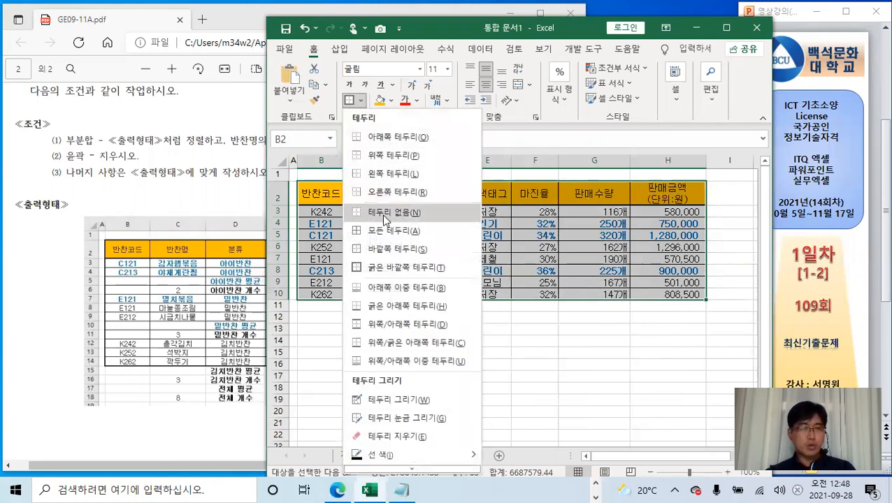
left_click(383, 271)
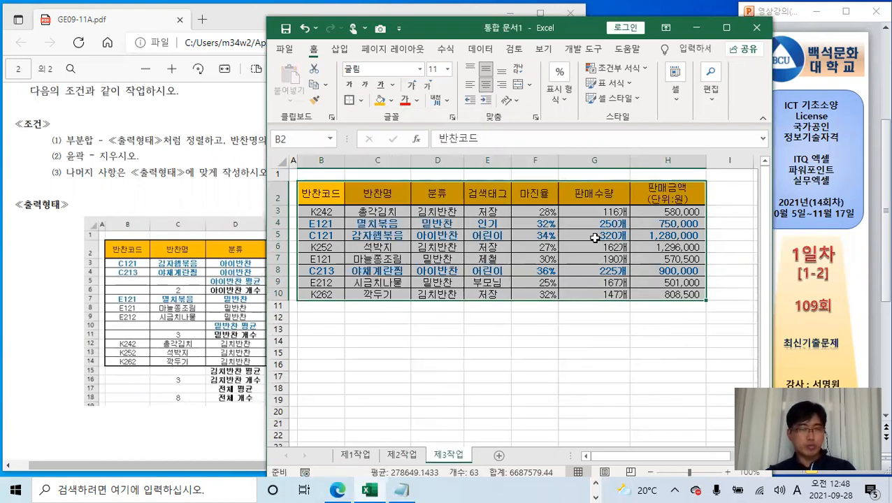
left_click(564, 326)
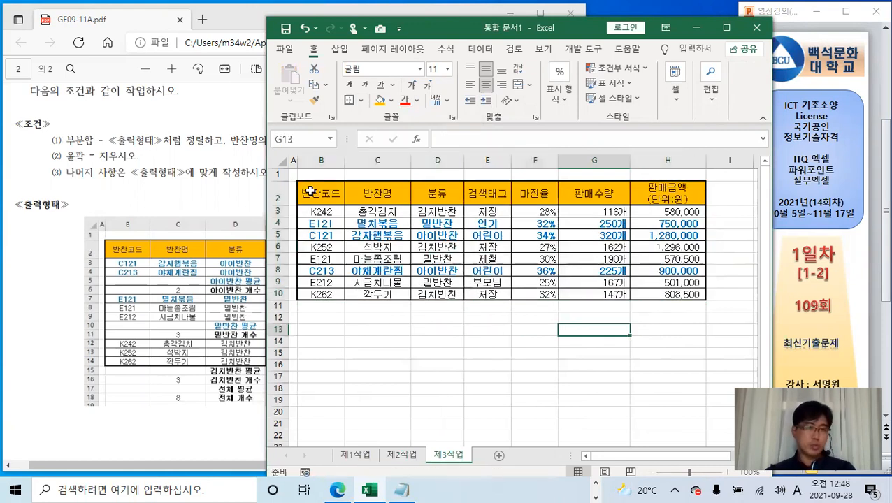
left_click_drag(312, 193, 671, 292)
left_click(544, 247)
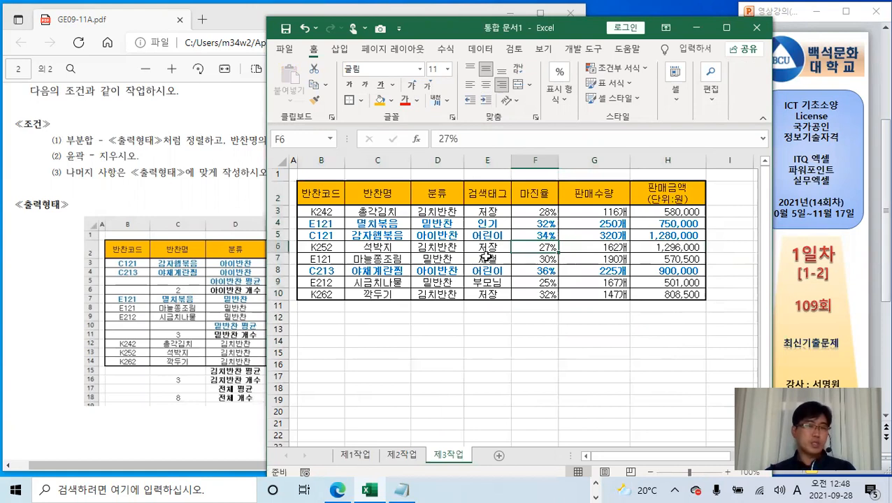
left_click(327, 198)
left_click_drag(359, 195, 657, 296)
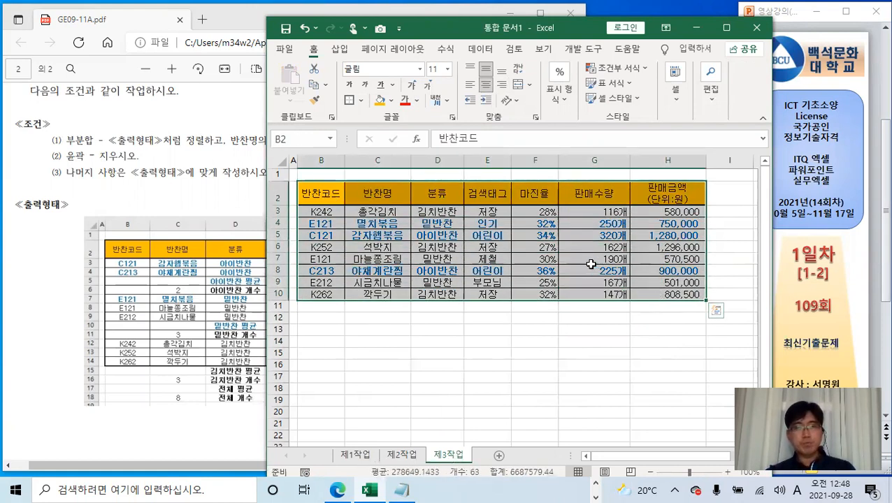
left_click(591, 331)
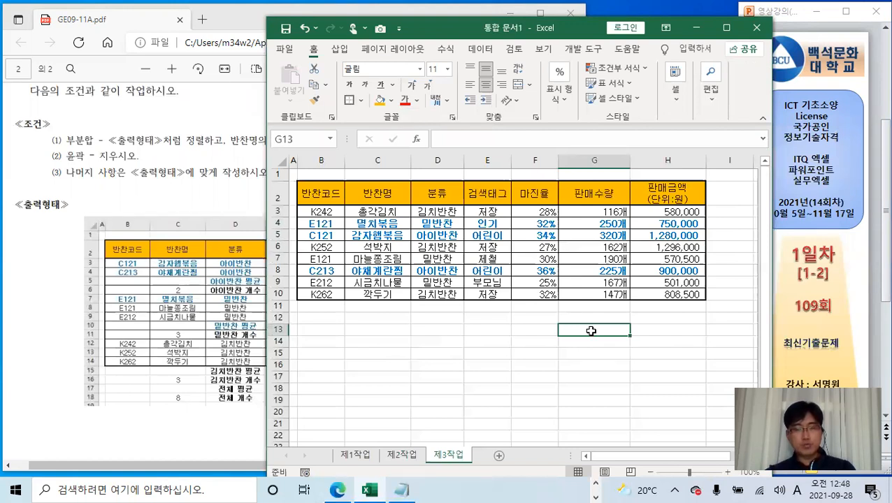
left_click(518, 272)
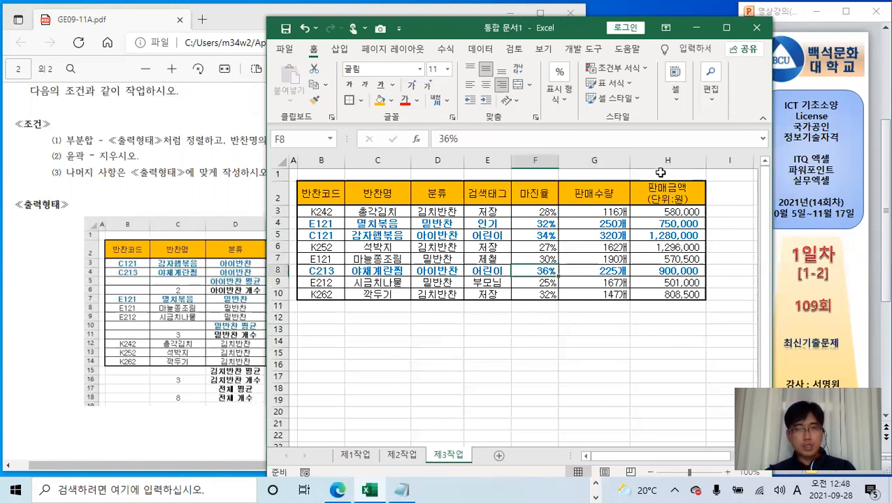
- Enter the unit label (단위:원) in cell H1 above the 판매금액 column on 제3작업
left_click(660, 172)
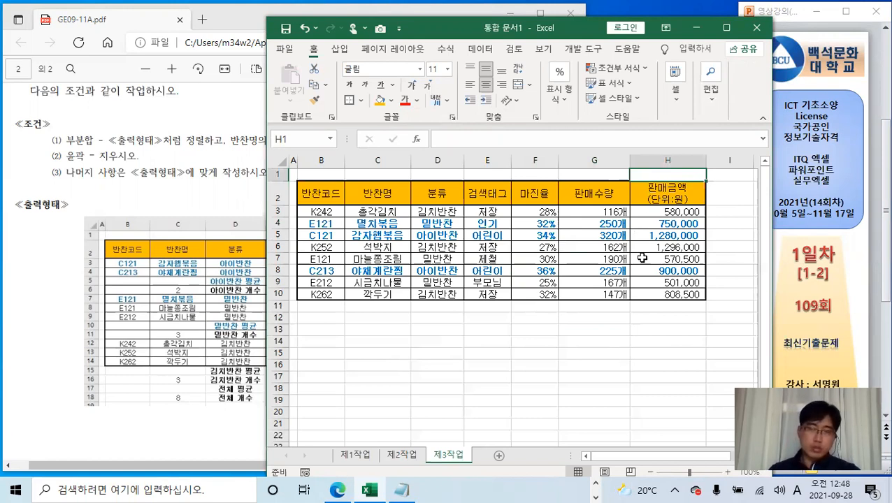
type("(eksdnl")
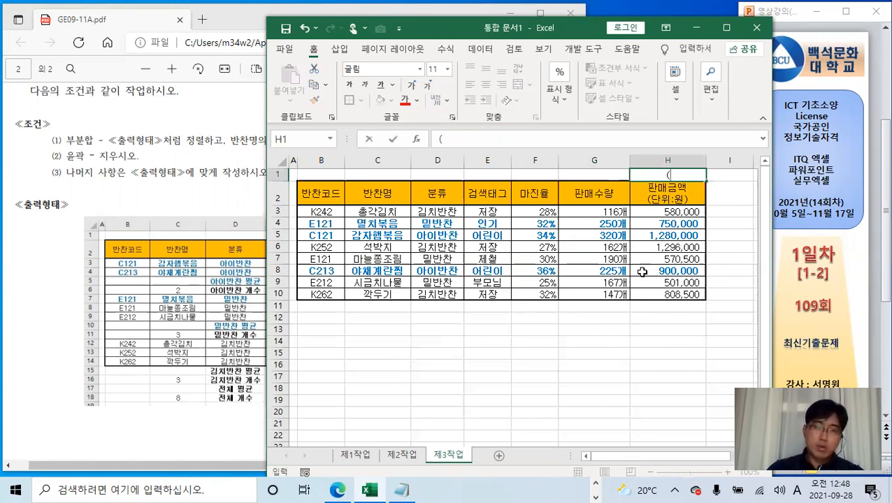
key("BackSpace")
key("BackSpace")
key("BackSpace")
key("BackSpace")
key("BackSpace")
key("BackSpace")
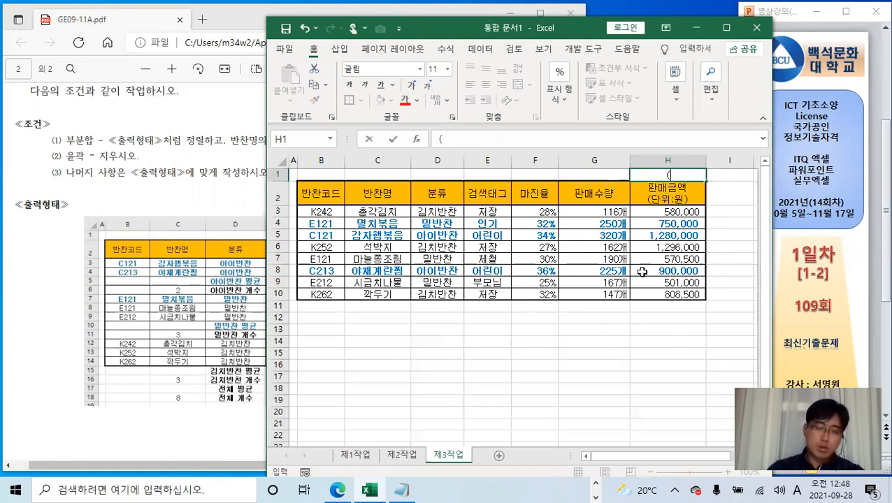
type("단위:")
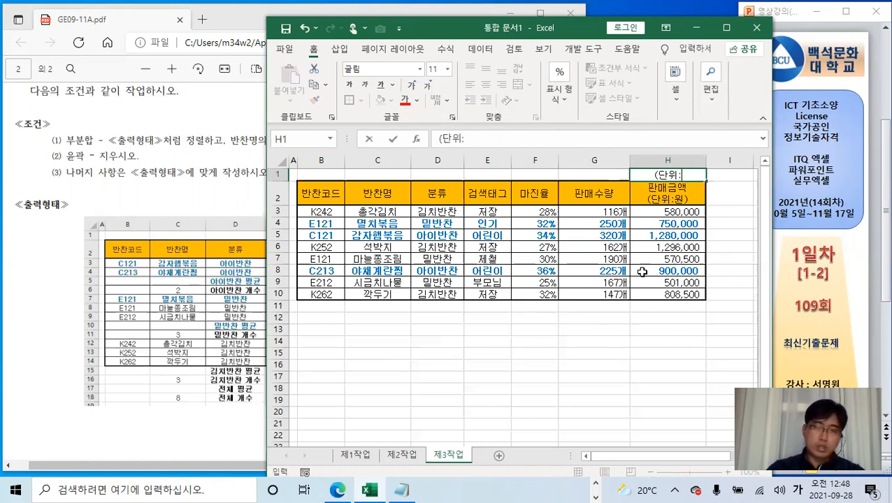
type("원)")
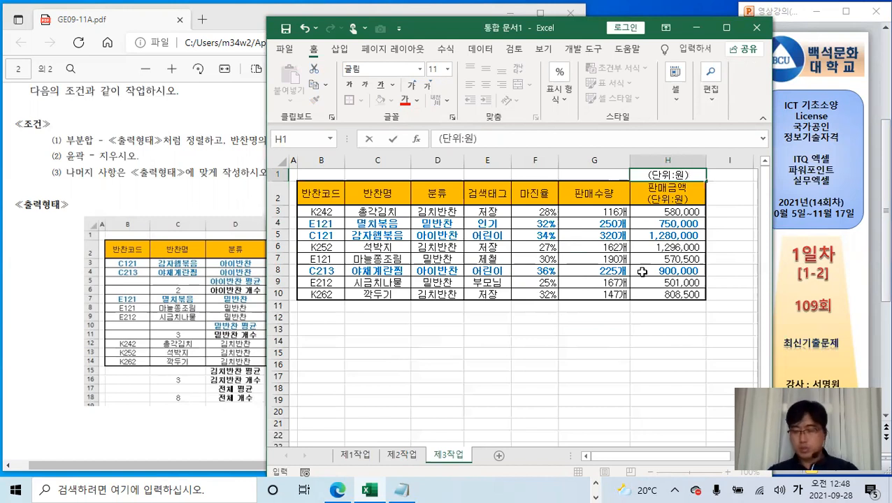
left_click(607, 325)
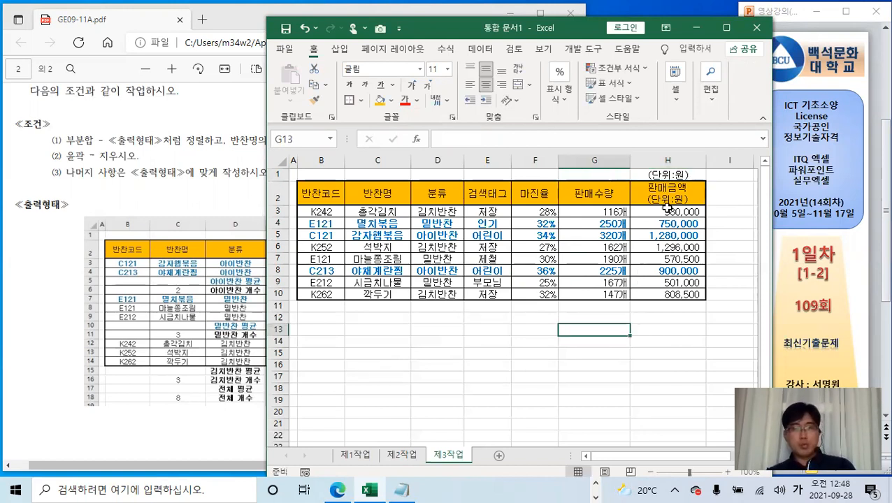
- Right-align the unit label in cell H1
left_click(683, 175)
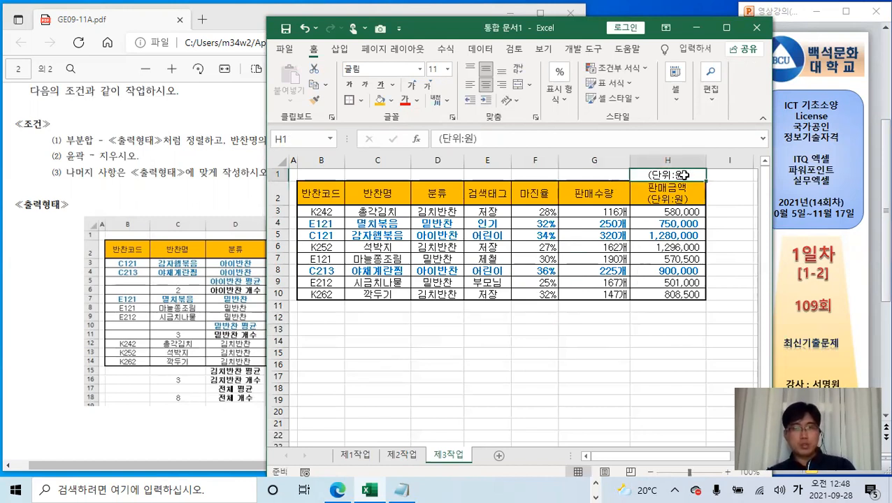
left_click(503, 84)
left_click_drag(668, 247, 668, 271)
left_click(572, 369)
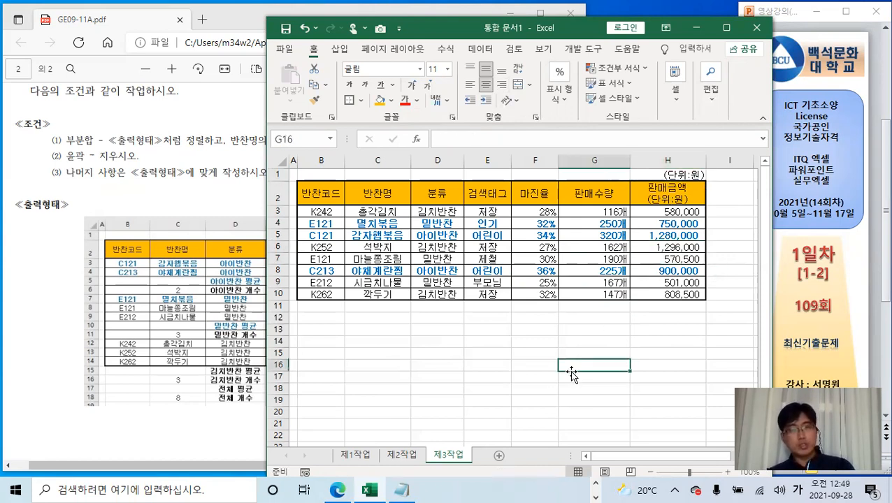
left_click(537, 255)
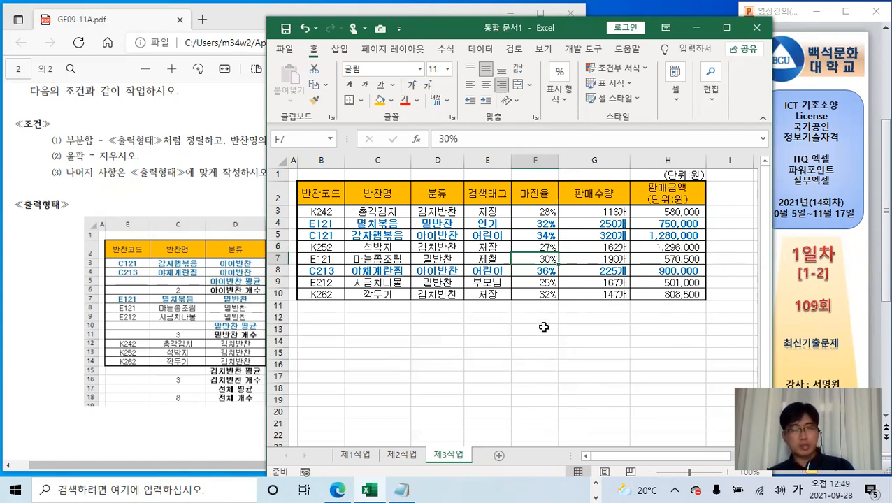
left_click_drag(545, 342, 546, 330)
left_click(548, 258)
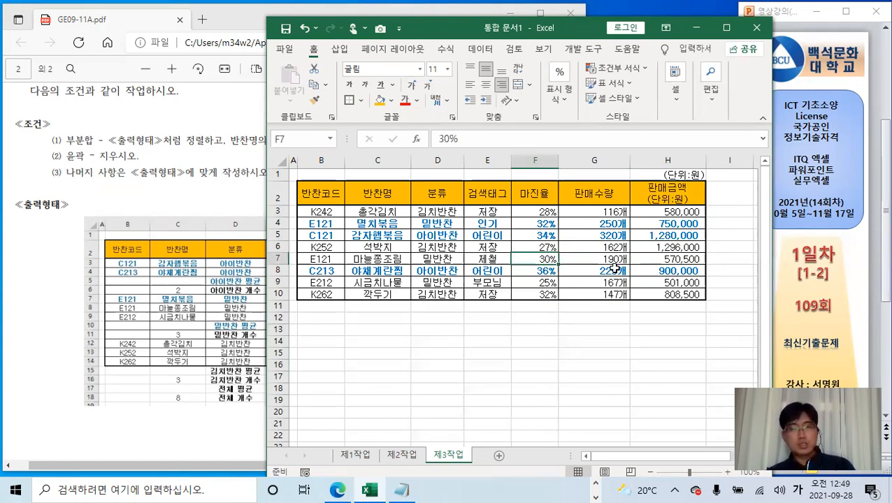
left_click_drag(326, 199, 666, 297)
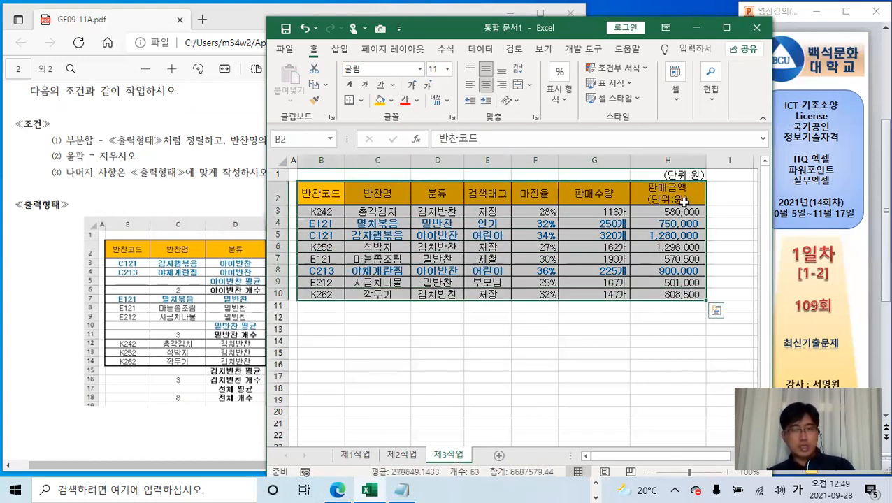
left_click(689, 176)
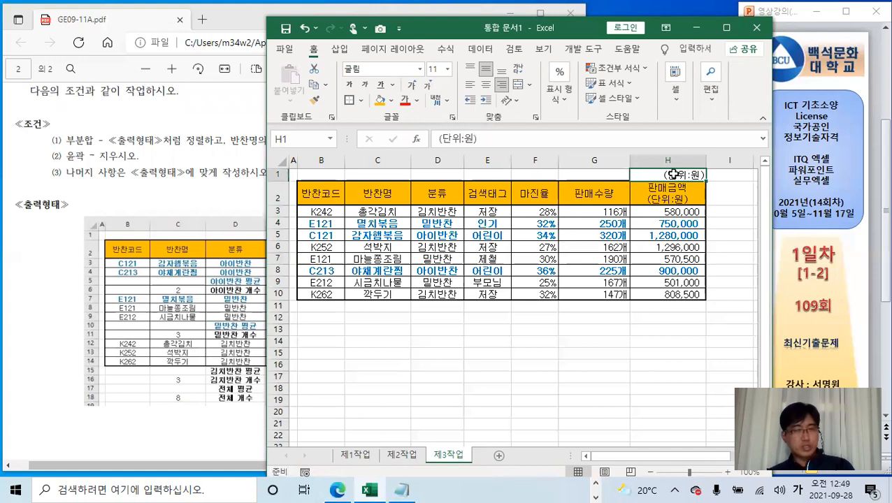
left_click(621, 223)
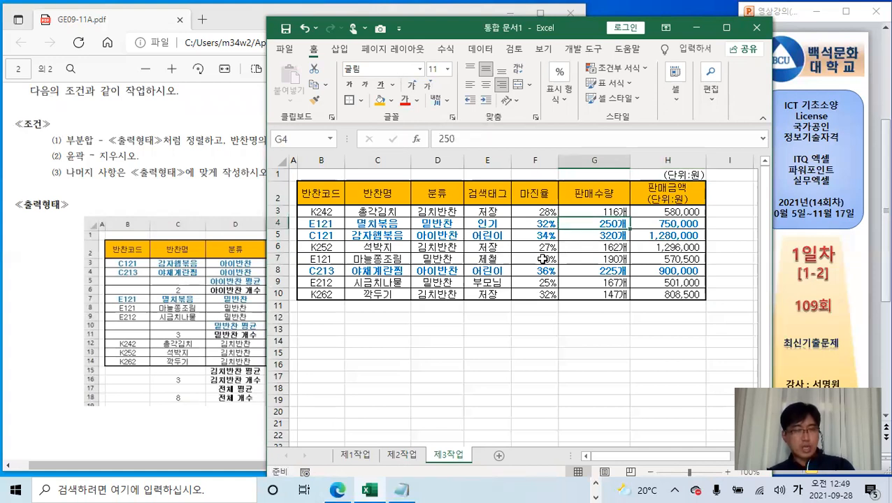
- Open the Sort dialog from a cell inside the table to check the range it picks, and close it without sorting
left_click(542, 259)
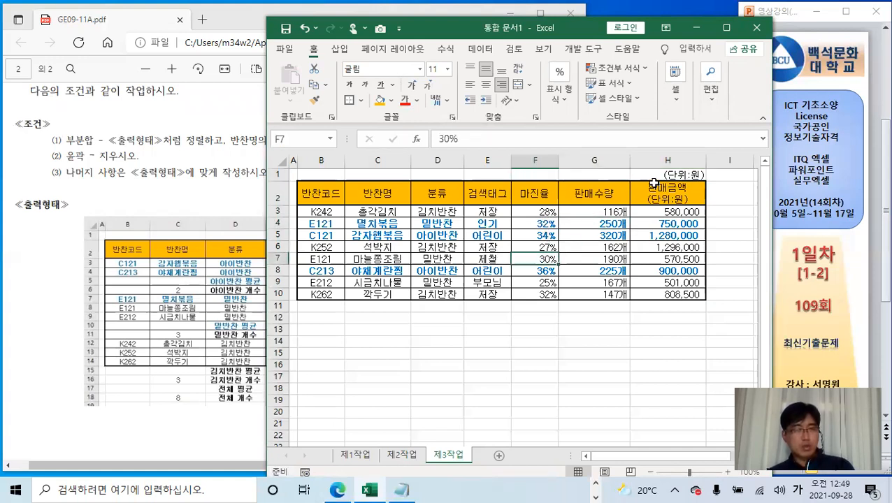
left_click(492, 52)
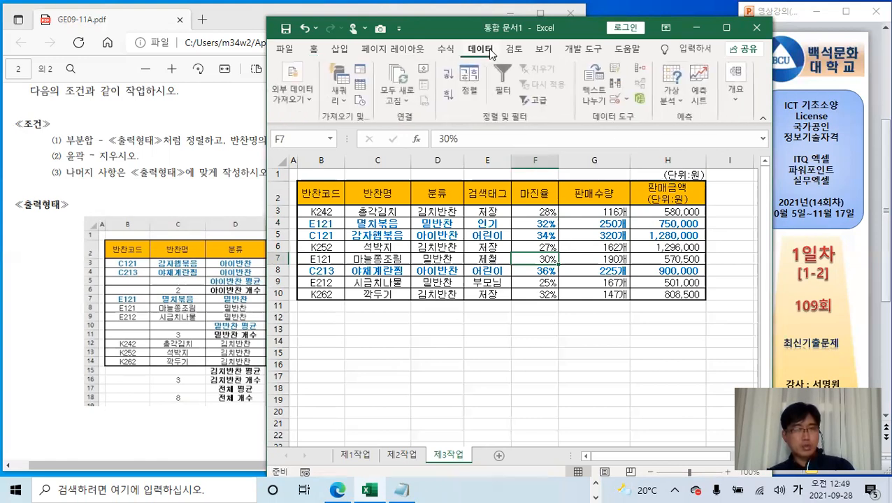
left_click(473, 91)
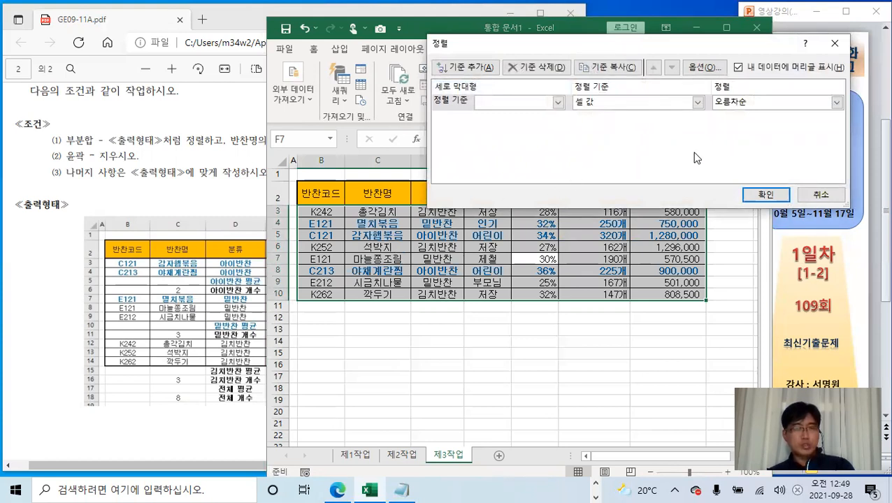
left_click(821, 194)
- Open the Subtotal dialog from a cell inside the table to check the range it picks, and cancel it
left_click(677, 174)
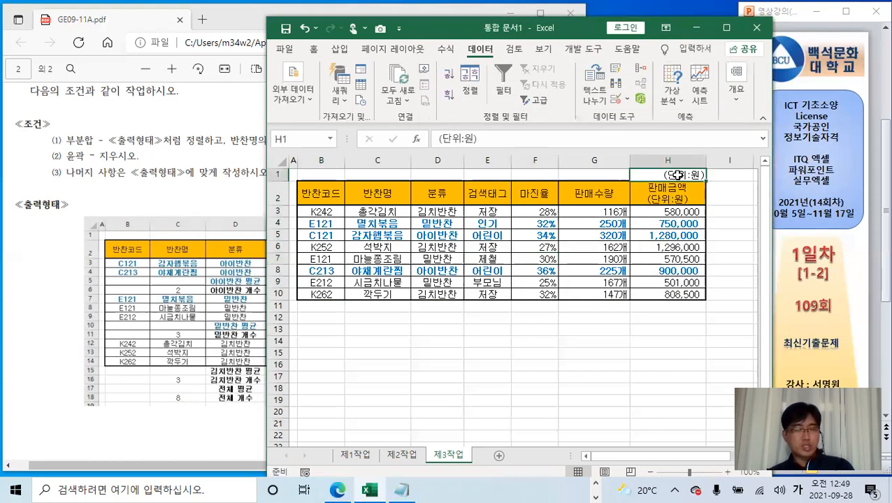
left_click(537, 223)
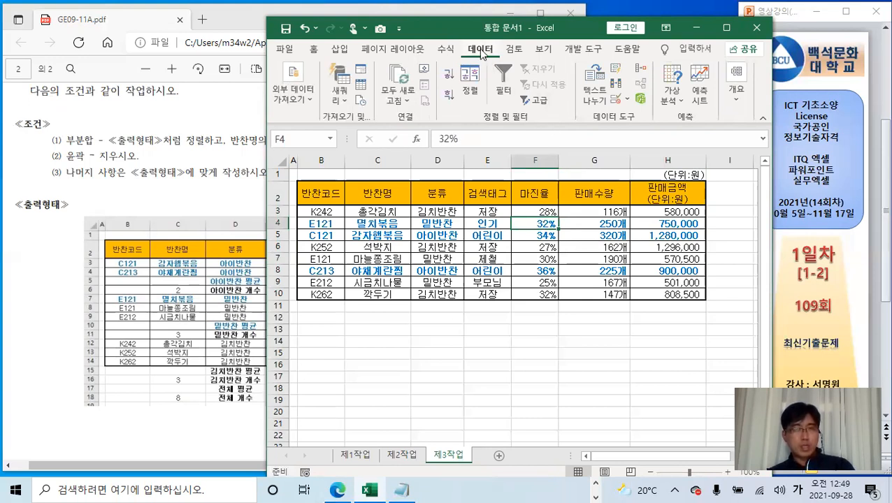
left_click(741, 111)
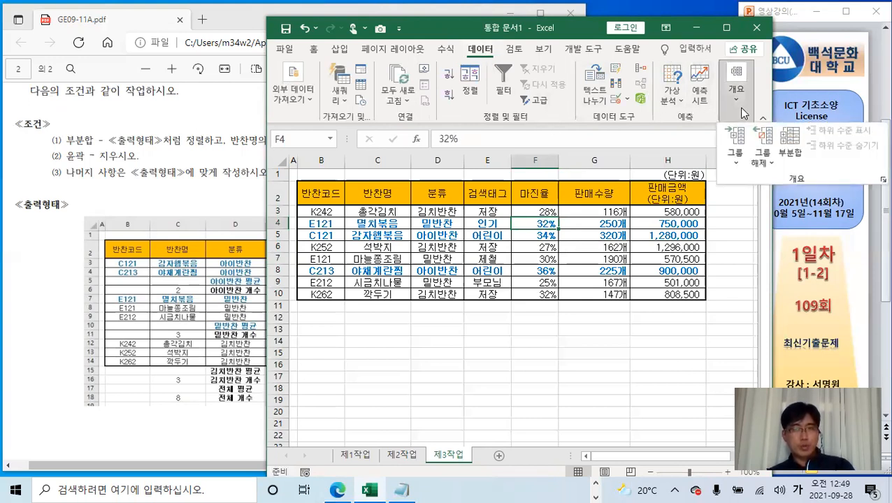
left_click(790, 143)
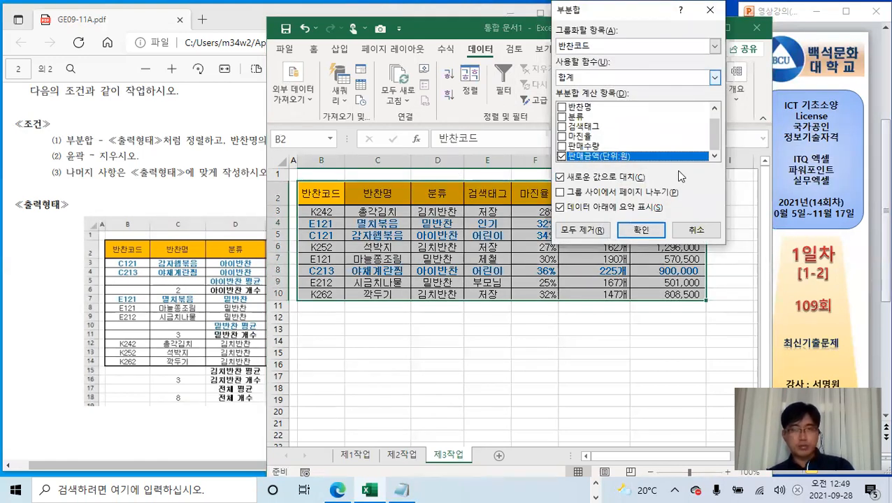
left_click(696, 230)
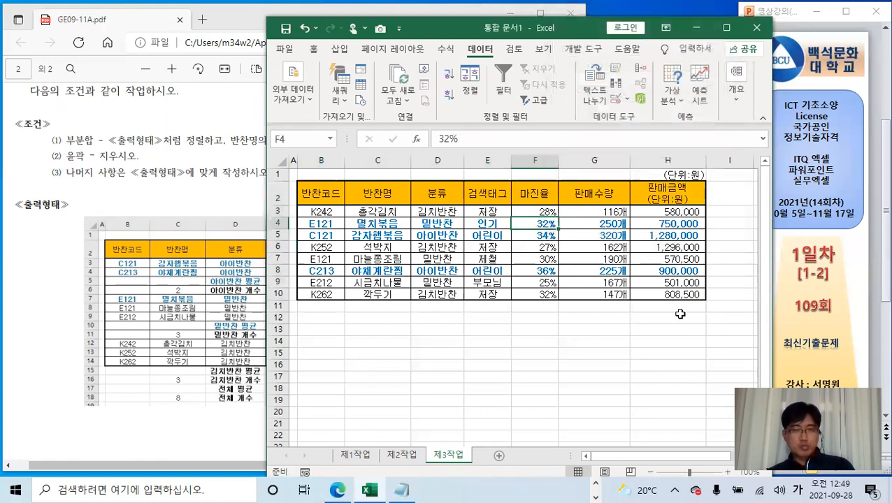
- Clear the unit label from cell H1 above the table
left_click_drag(311, 174, 671, 300)
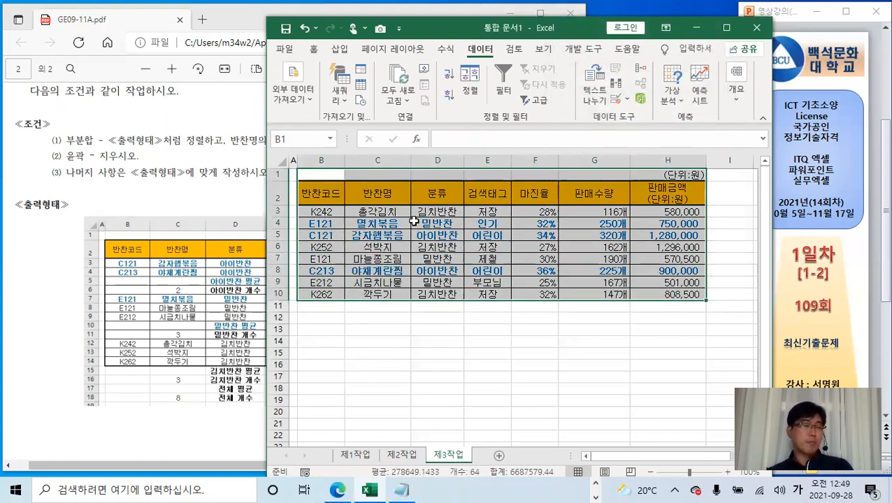
left_click(433, 246)
left_click(677, 175)
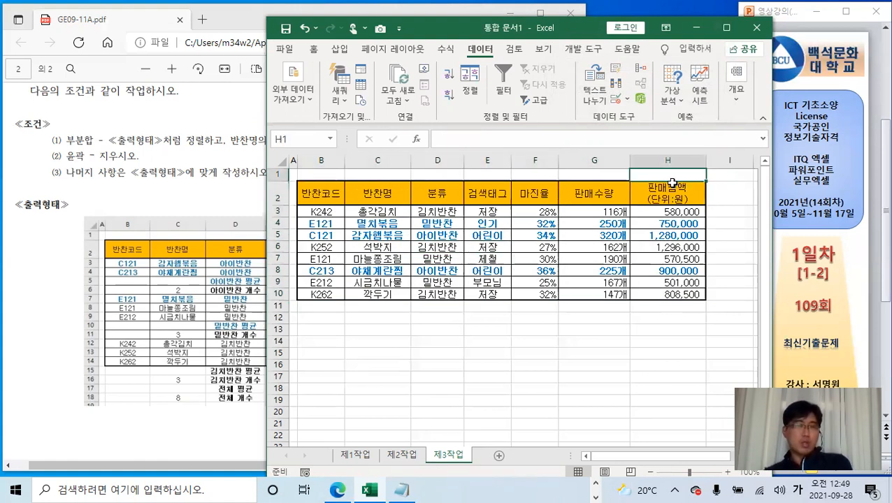
left_click(616, 196)
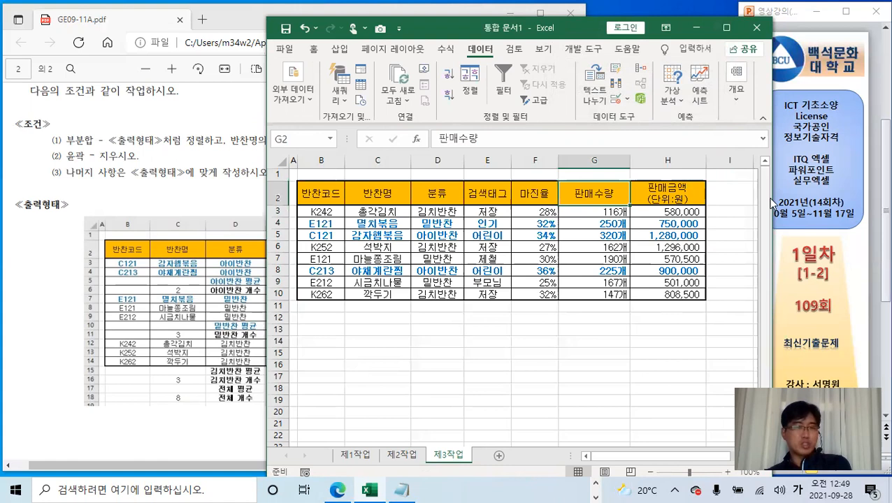
- Select the table B2:H10 and move the workbook window aside to uncover the exam PDF
left_click_drag(318, 190, 675, 292)
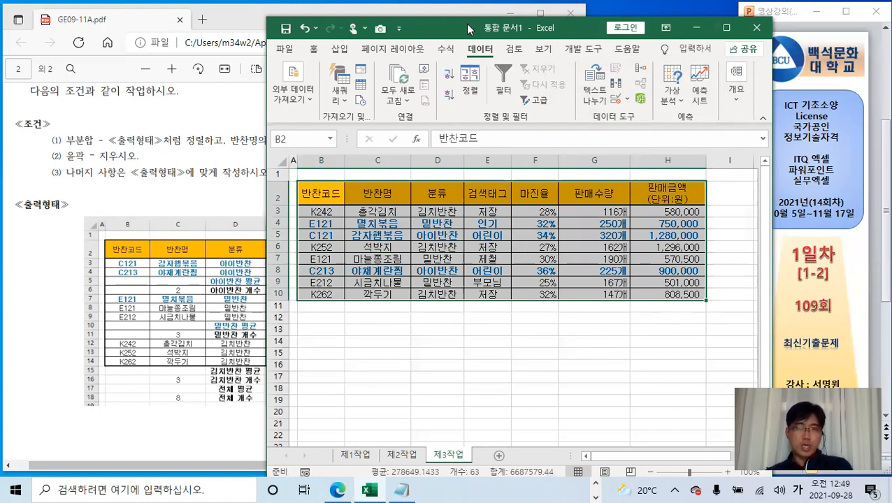
left_click_drag(466, 24, 582, 9)
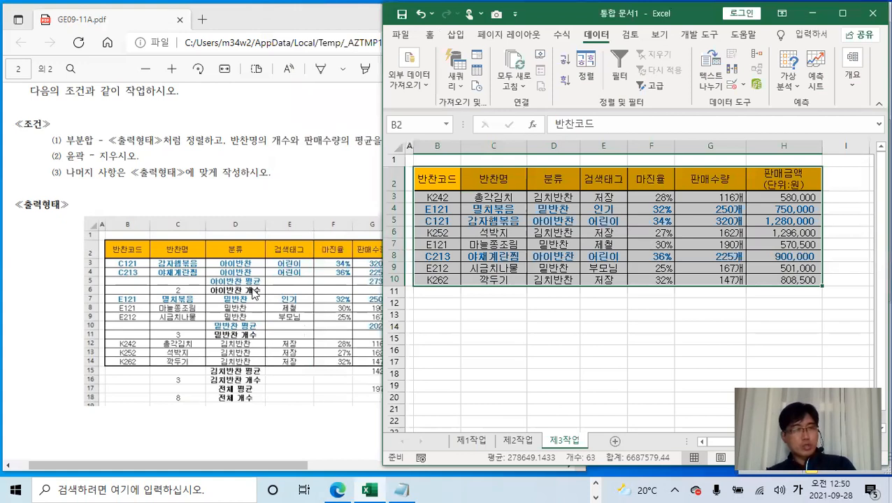
- Switch to the exam PDF and examine the 제3작업 sort and subtotal conditions along with the sample output table
left_click(116, 173)
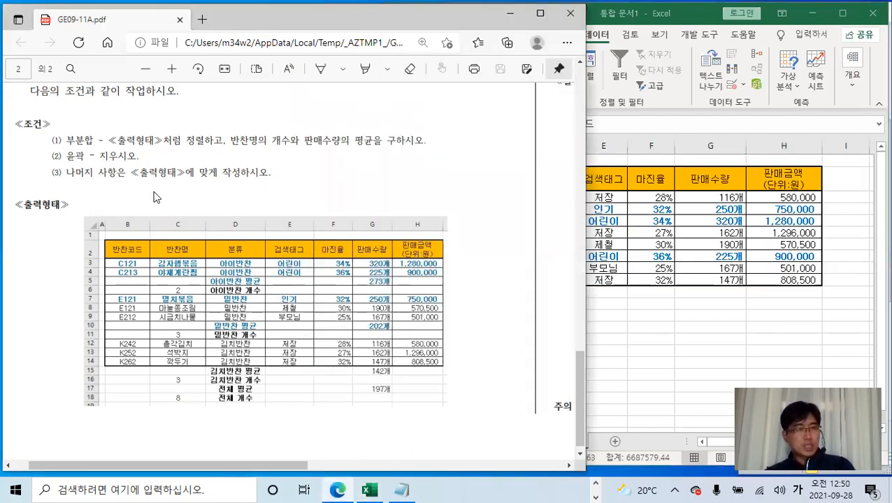
scroll(156, 193, "up", 3)
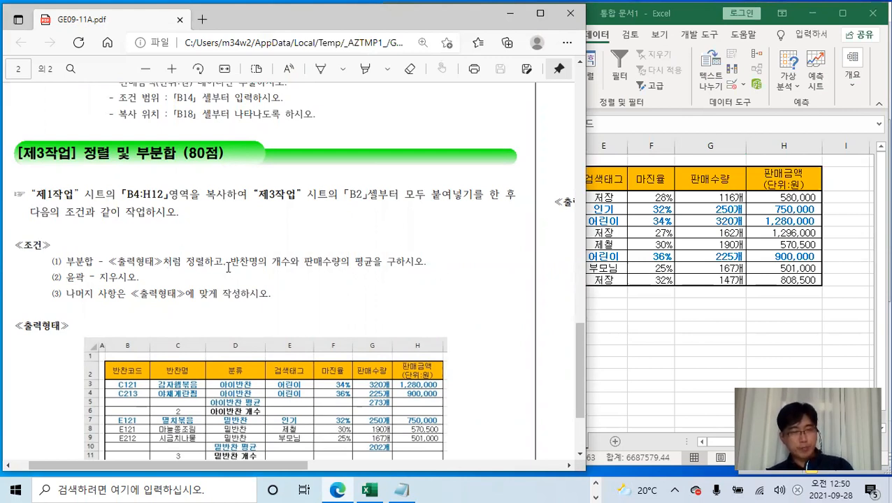
key("alt+Tab")
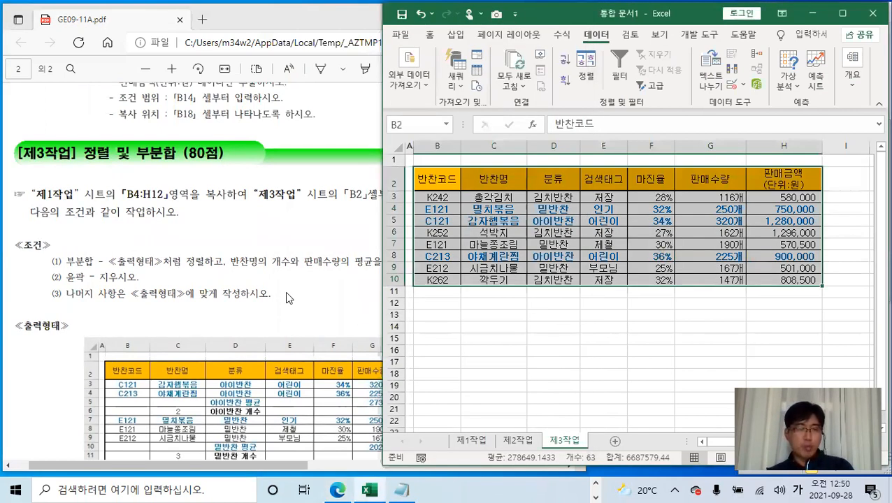
scroll(302, 270, "down", 3)
left_click(315, 350)
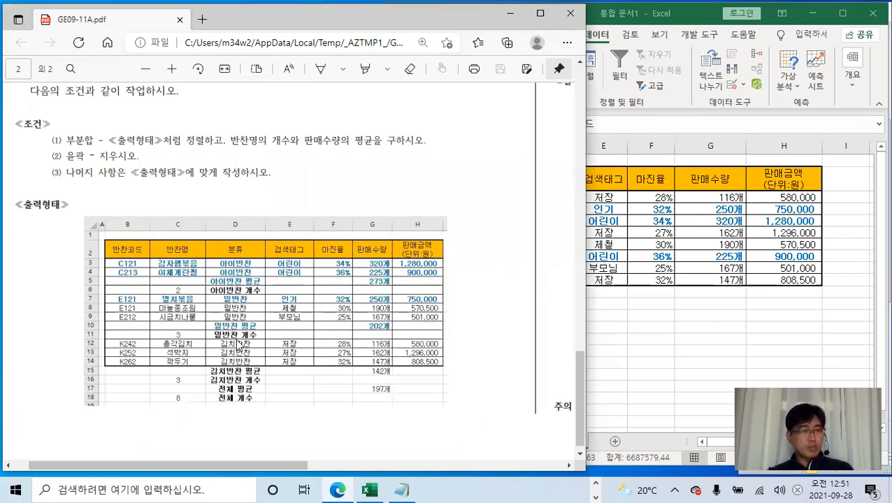
- Switch back to the workbook, open the Sort dialog for the selected table to see which rows it picks, and cancel it
left_click(645, 330)
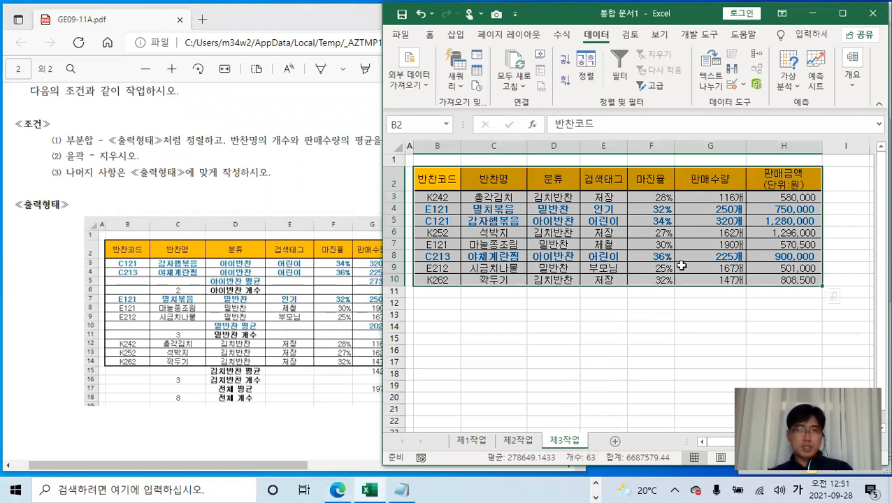
left_click(586, 78)
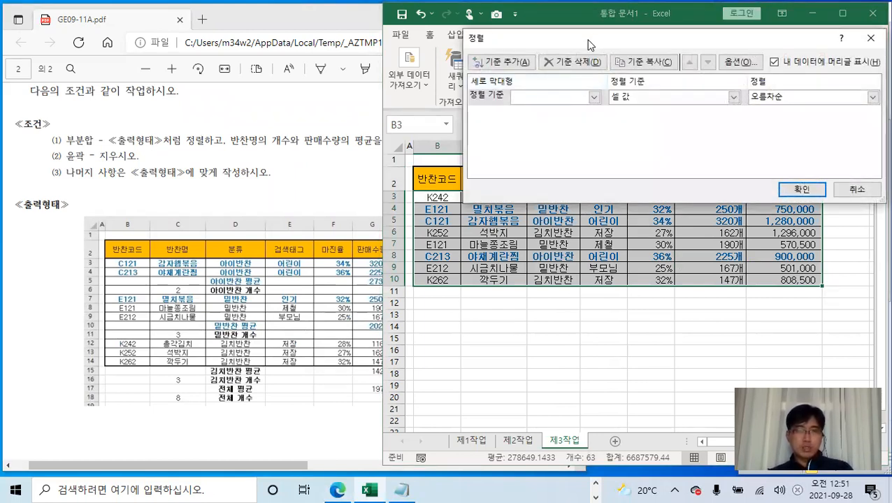
left_click_drag(588, 44, 305, 317)
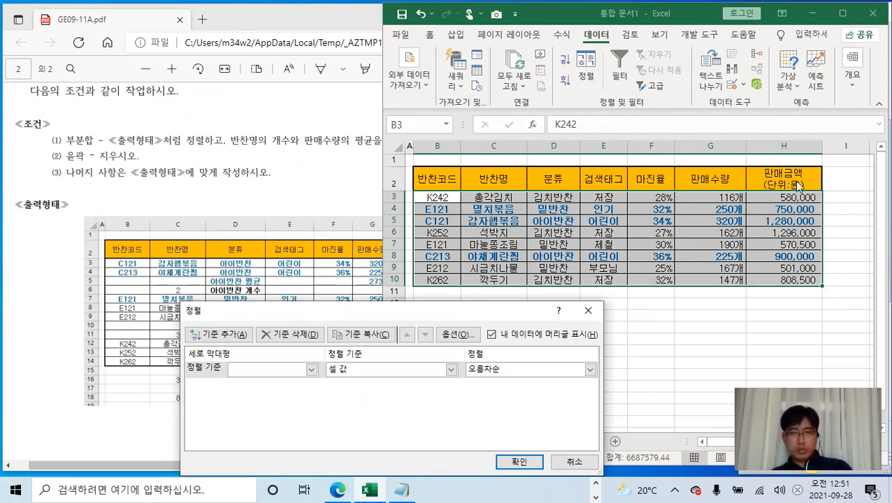
left_click(574, 462)
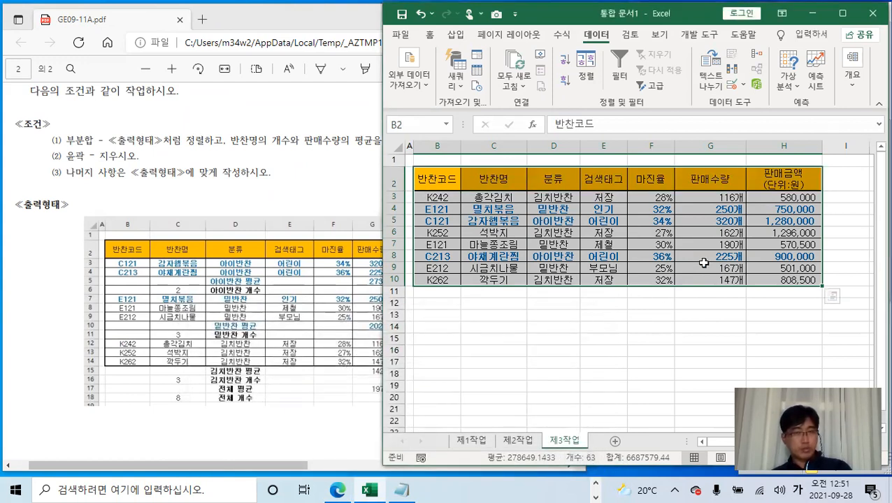
- Open the Sort dialog again and compare the available sort columns with the data-headers option on and off, leaving it on
left_click(586, 67)
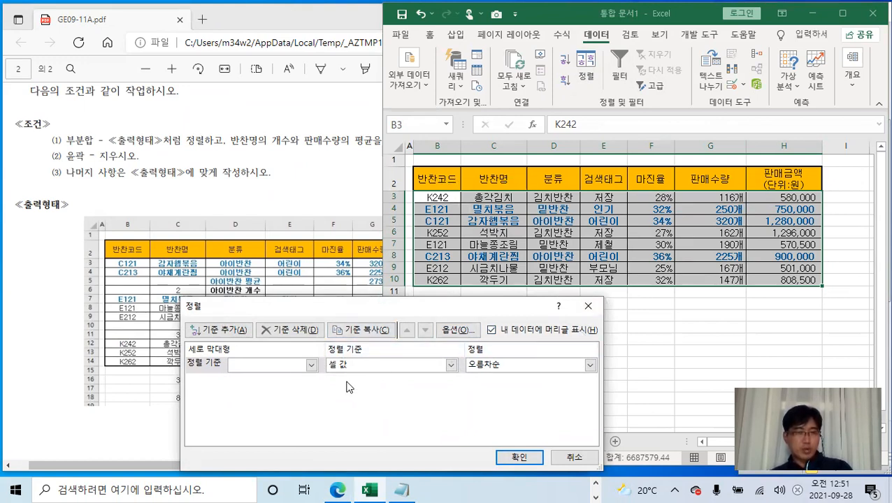
left_click(311, 366)
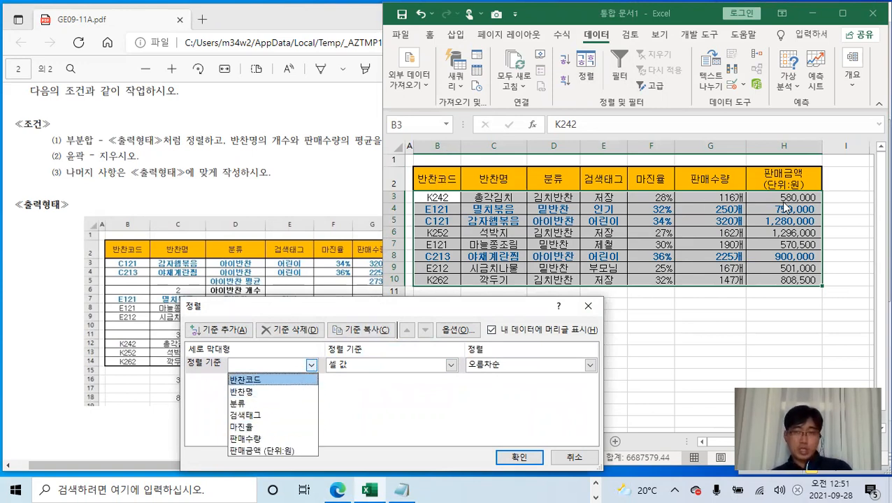
left_click(496, 333)
left_click(496, 334)
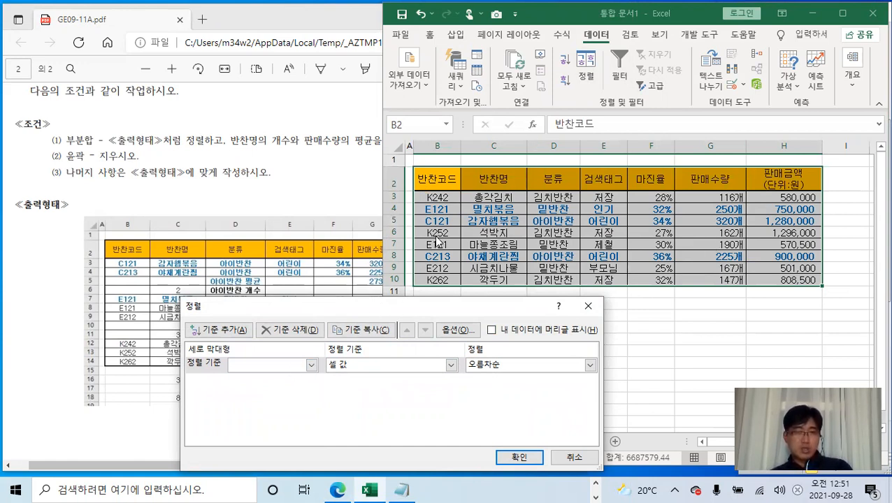
left_click(311, 365)
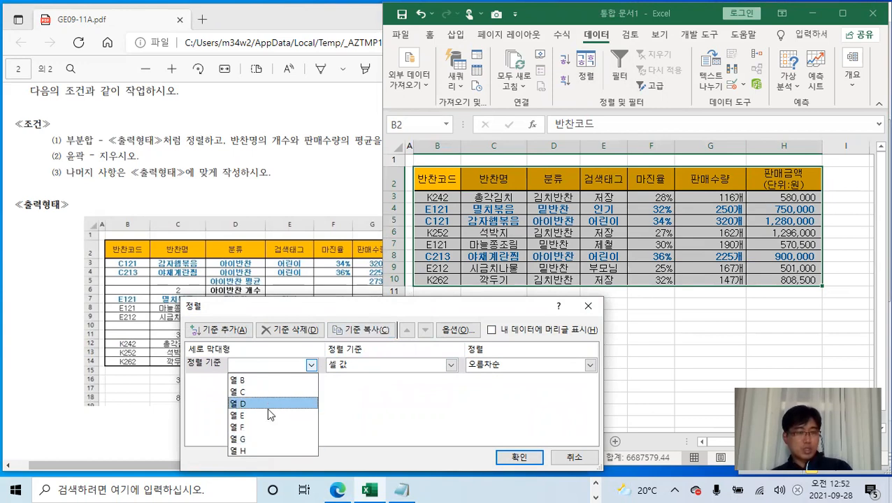
left_click(311, 365)
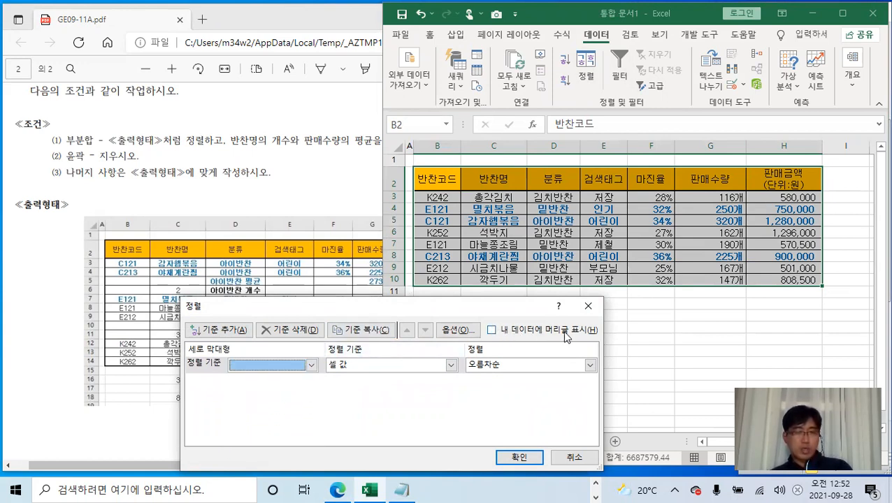
left_click(493, 332)
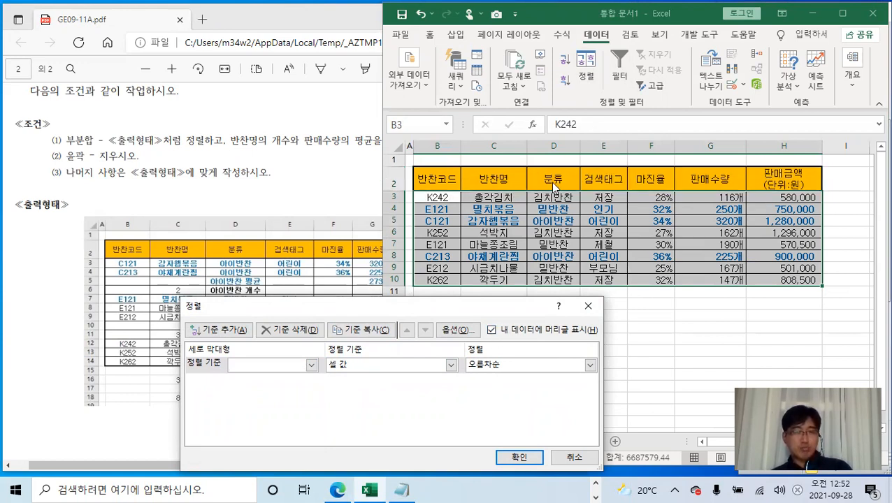
- Sort the table by the cell values of 분류 in descending order (내림차순), viewing and cancelling the custom lists before applying
left_click(311, 365)
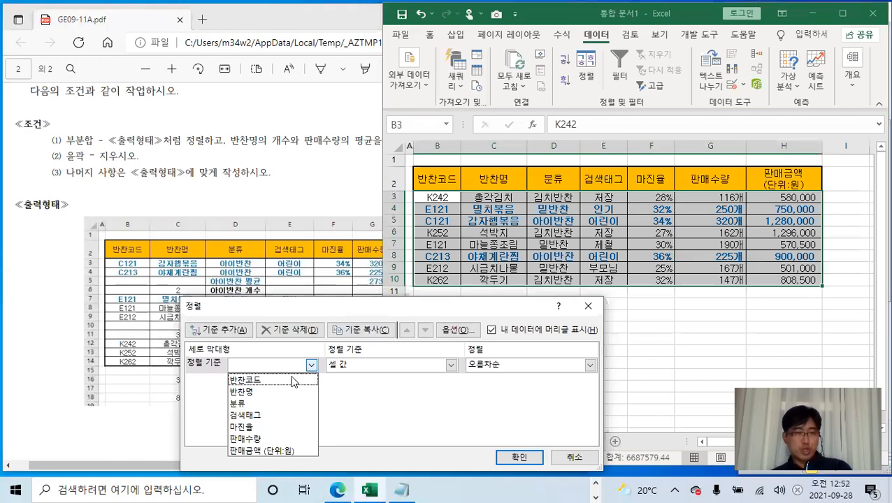
left_click(239, 403)
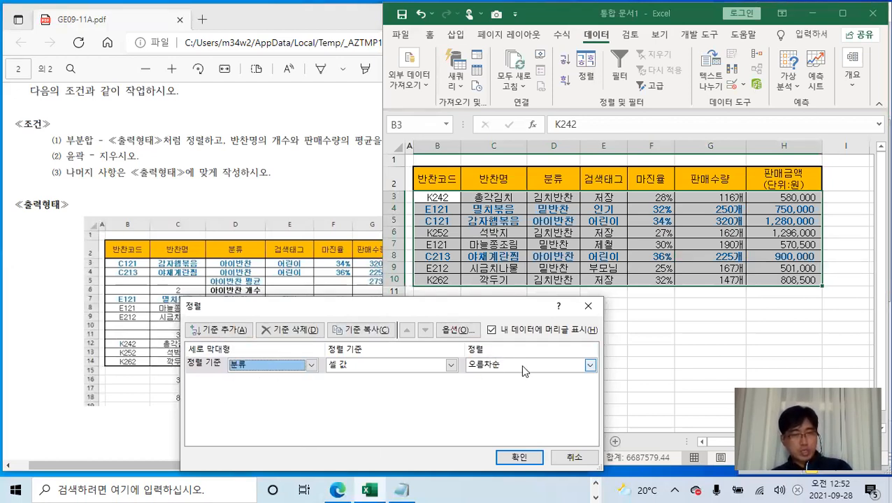
left_click(591, 367)
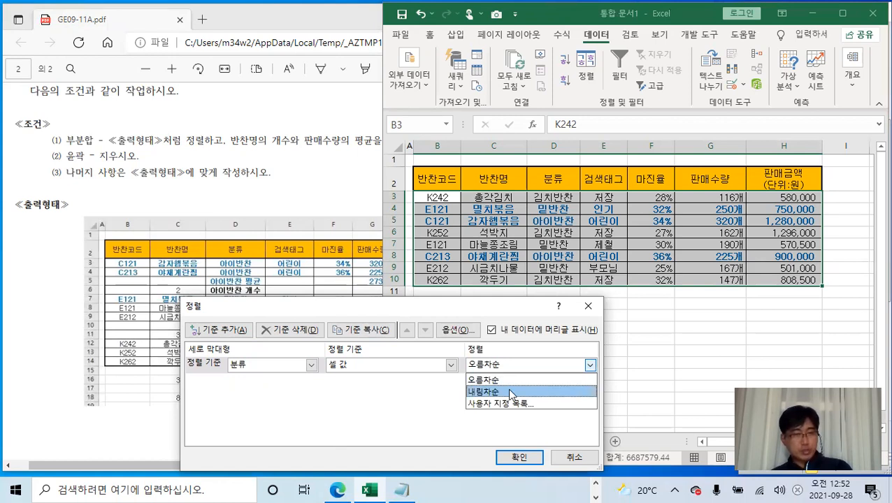
left_click(511, 393)
left_click(591, 367)
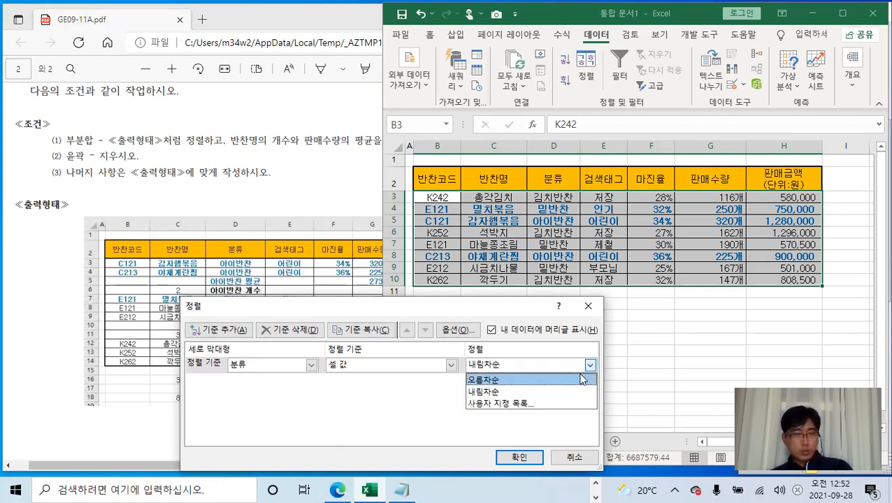
left_click(512, 404)
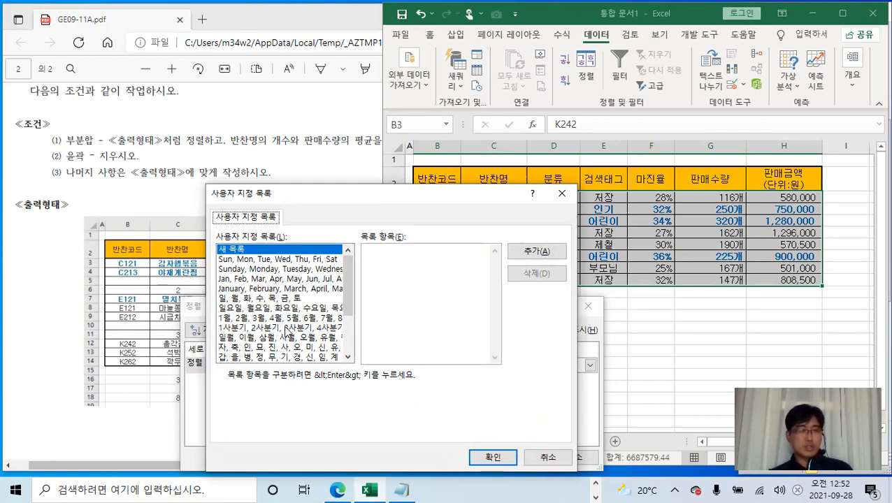
left_click(547, 457)
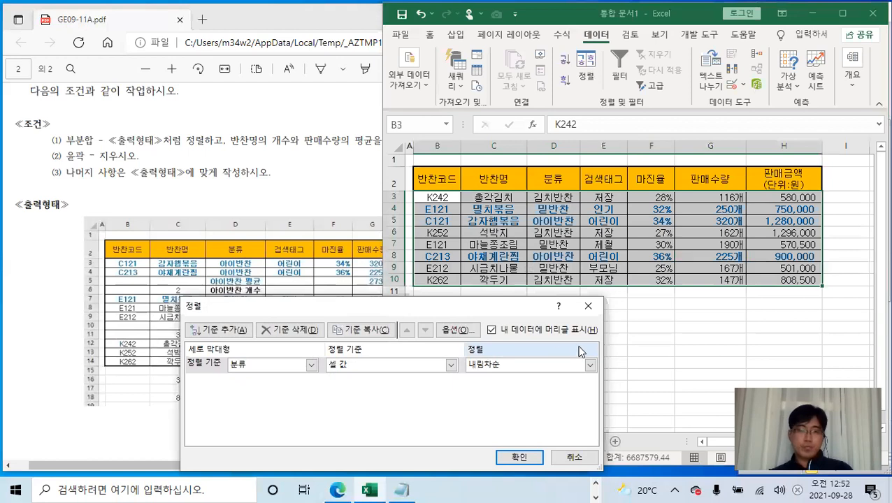
left_click(519, 458)
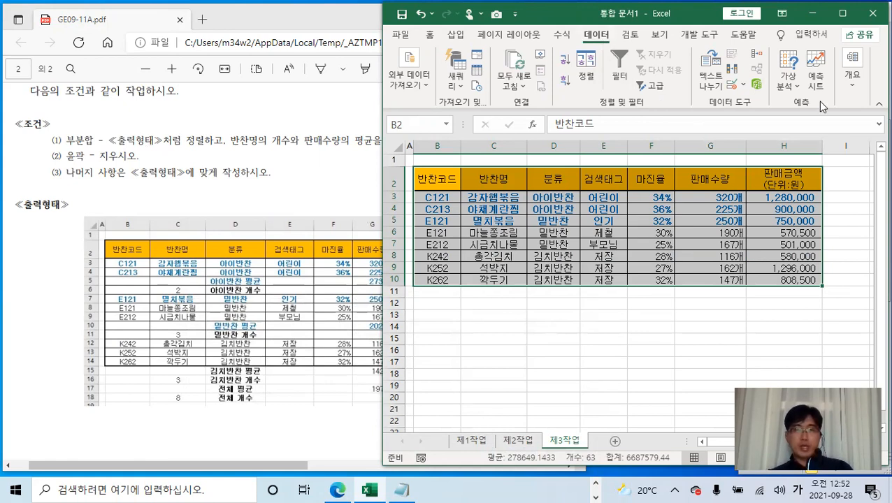
- Open the Subtotal dialog for the sorted table and set 분류 as the grouping field
left_click(852, 90)
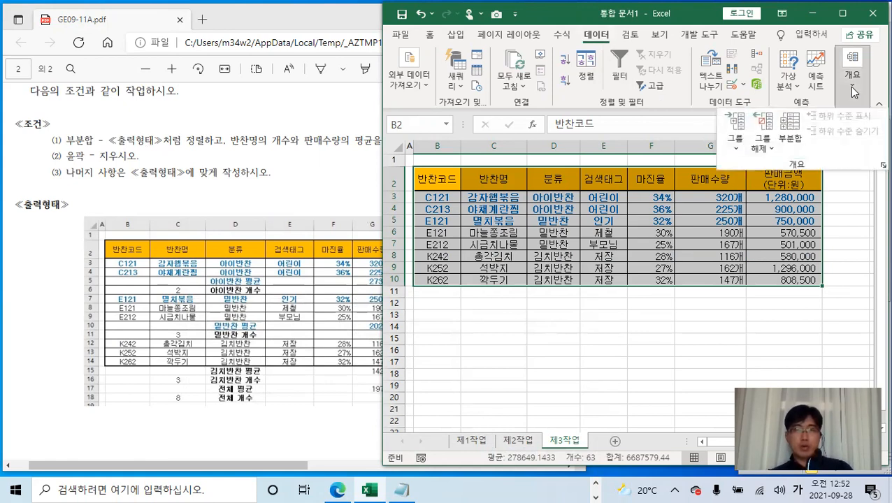
left_click(791, 133)
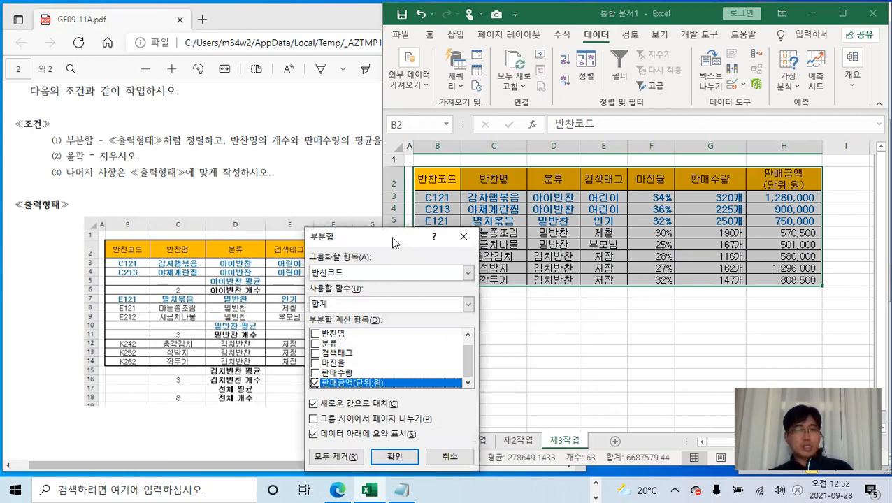
left_click_drag(390, 236, 571, 72)
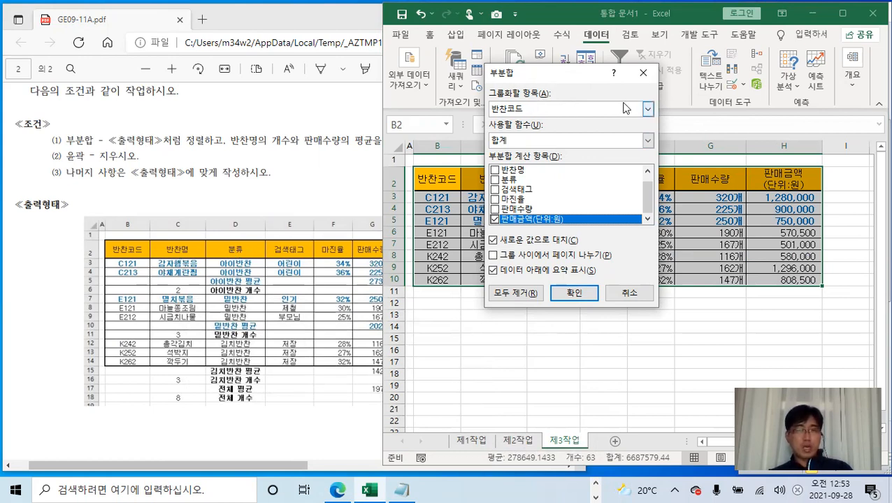
left_click(647, 109)
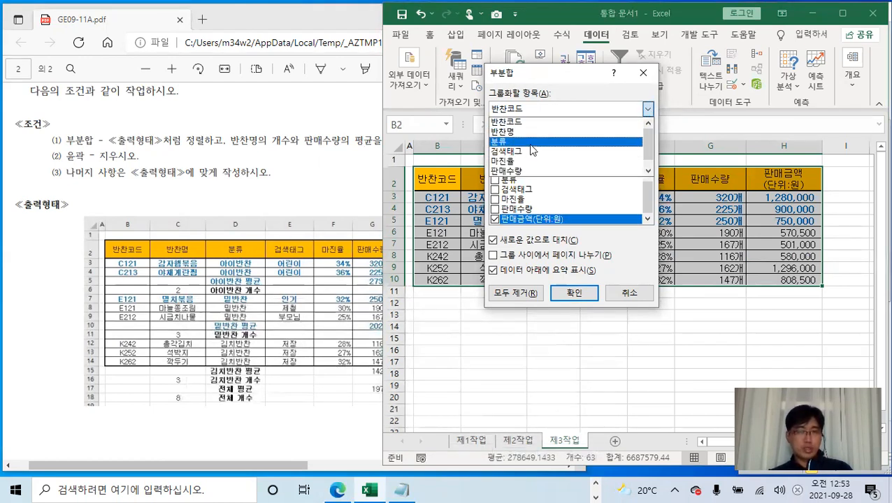
left_click(517, 141)
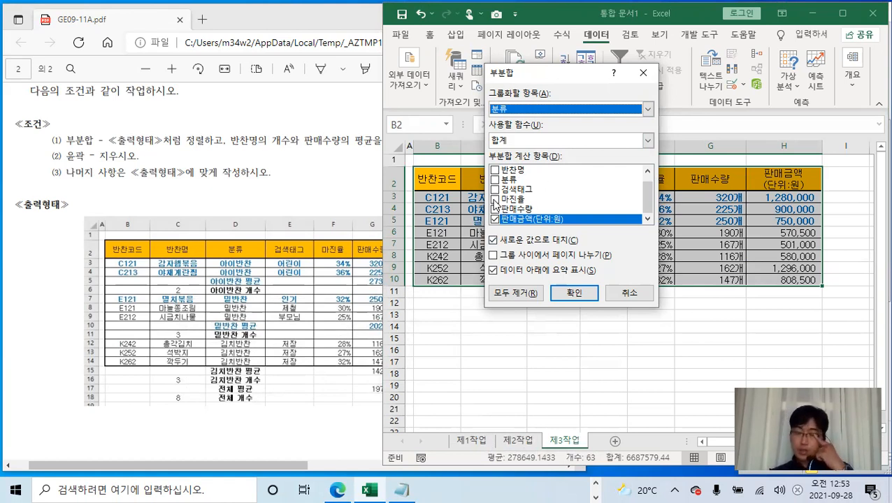
- Make 반찬명 the only subtotaled field instead of 판매금액(단위:원) and set the function to 개수
left_click(495, 220)
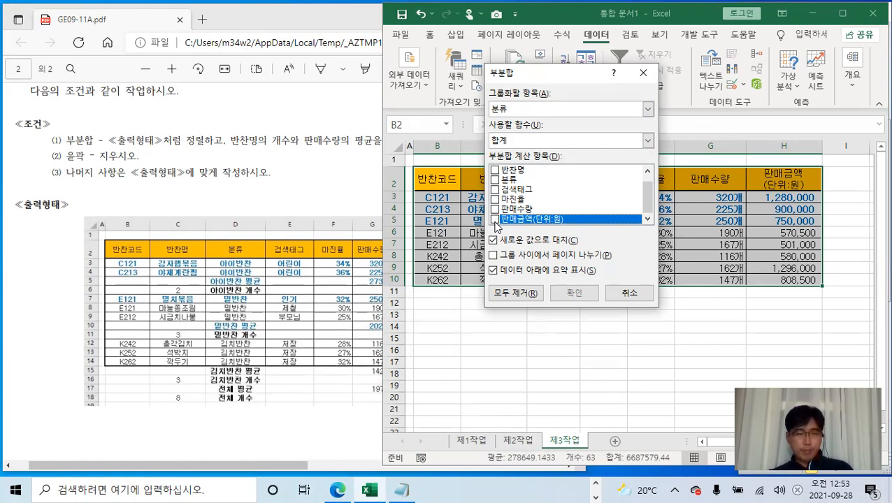
left_click_drag(563, 84, 547, 175)
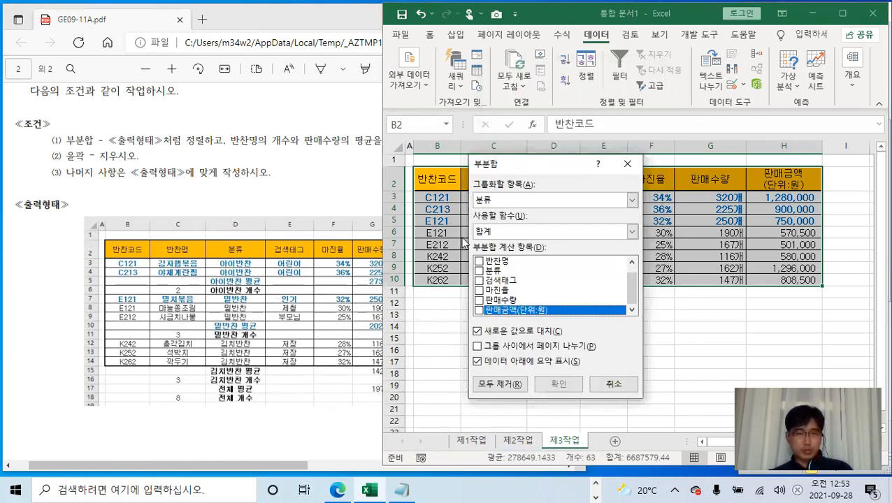
left_click(479, 262)
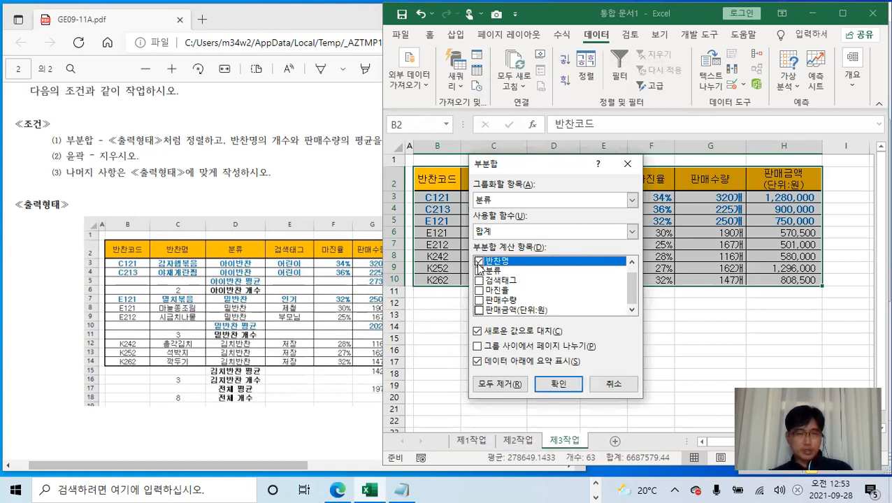
left_click(498, 230)
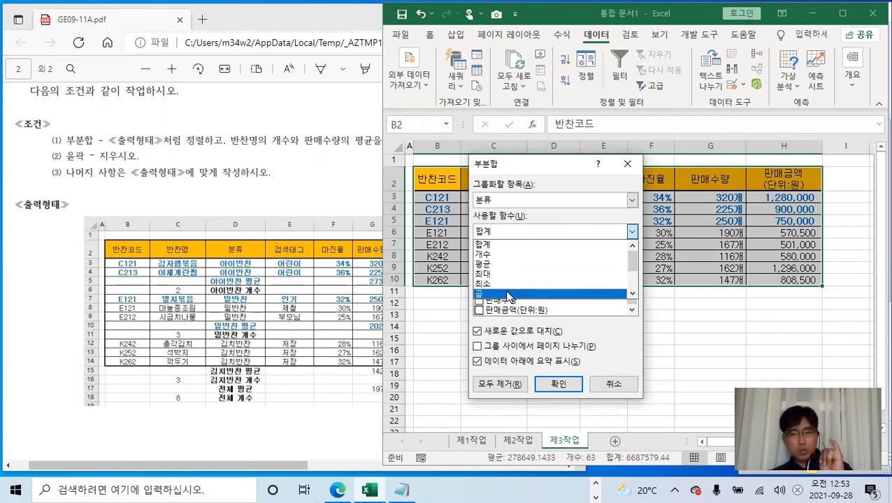
left_click_drag(632, 262, 636, 280)
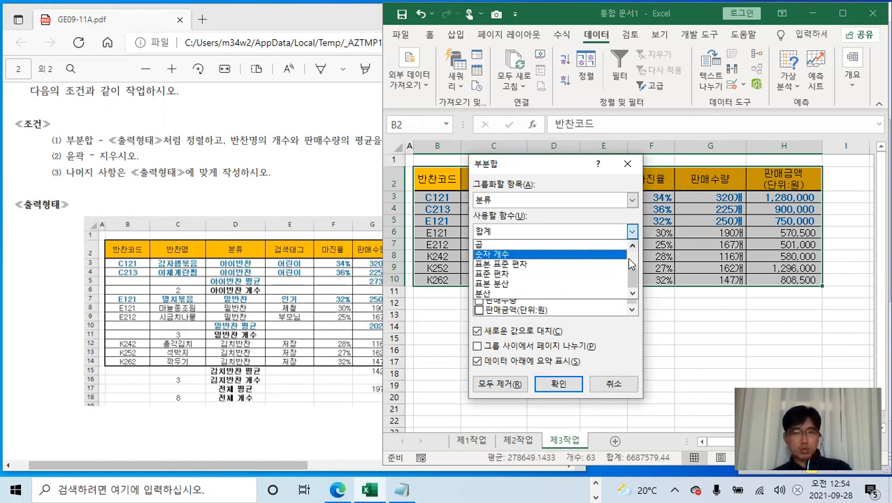
left_click_drag(631, 275, 631, 248)
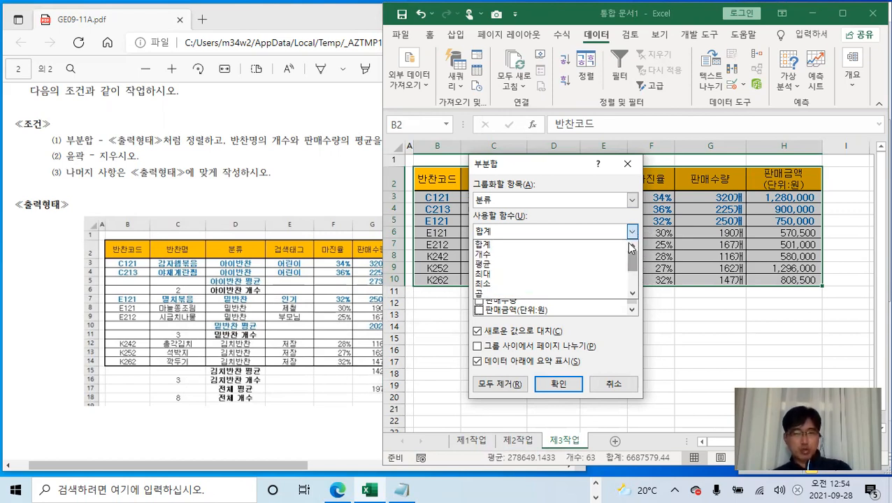
left_click(489, 254)
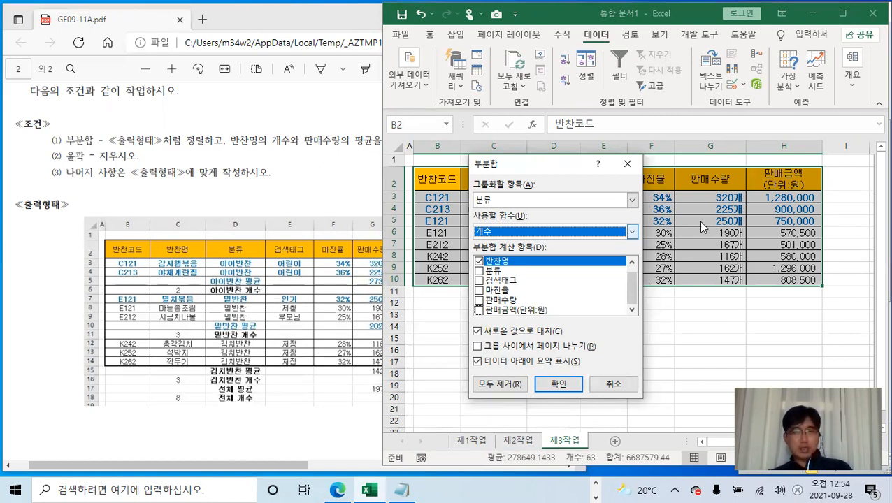
- Turn off the summary-below-data option (데이터 아래에 요약 표시) and apply the 반찬명 count subtotals
left_click(483, 332)
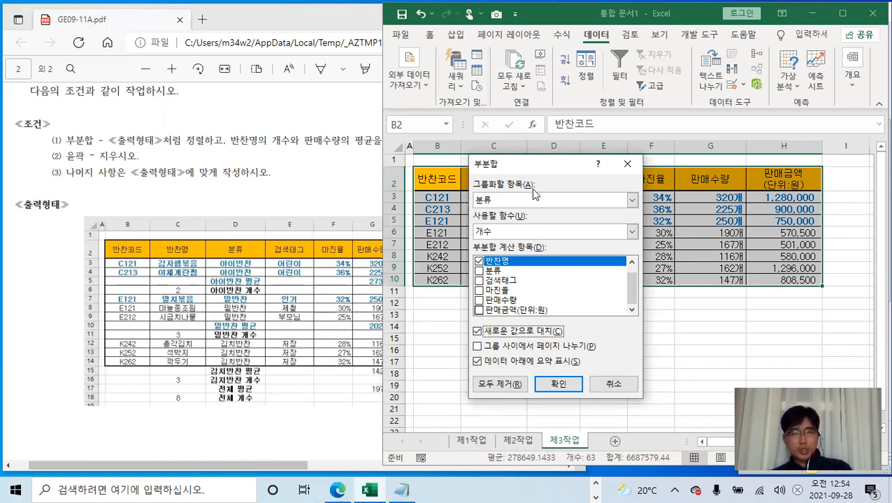
left_click_drag(545, 165, 613, 125)
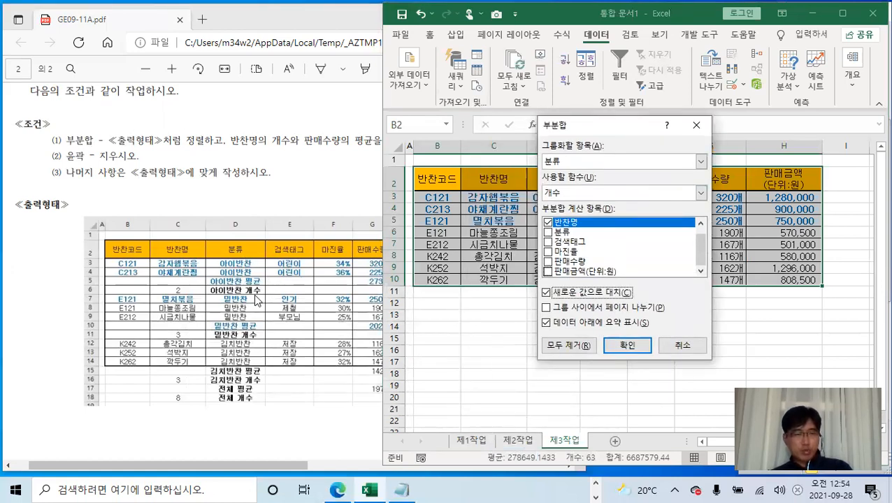
left_click(547, 324)
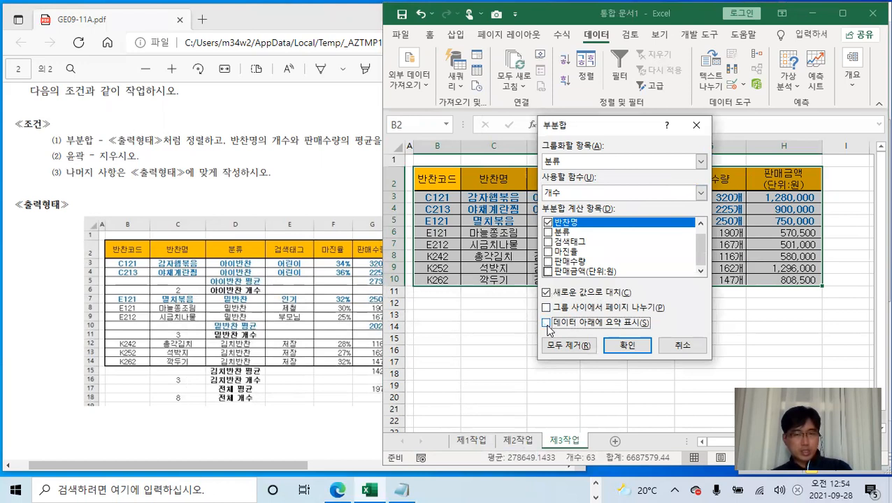
left_click(628, 346)
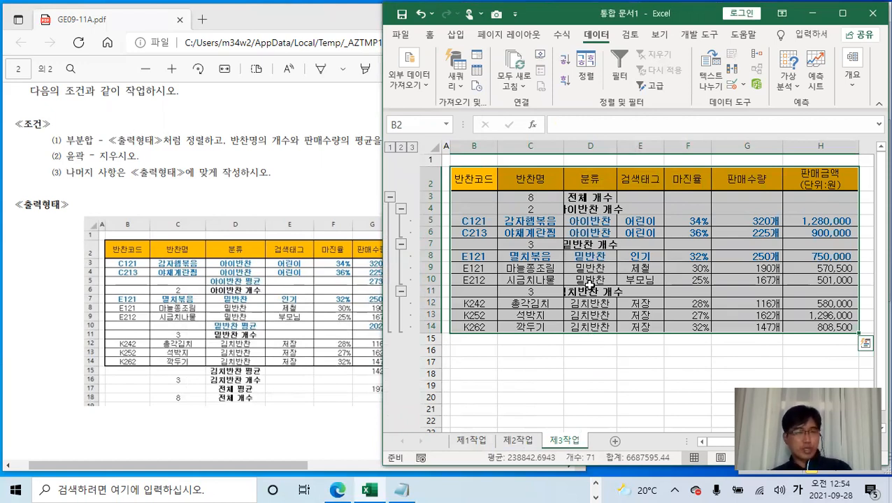
- Remove all existing subtotals from the table on 제3작업
left_click(850, 88)
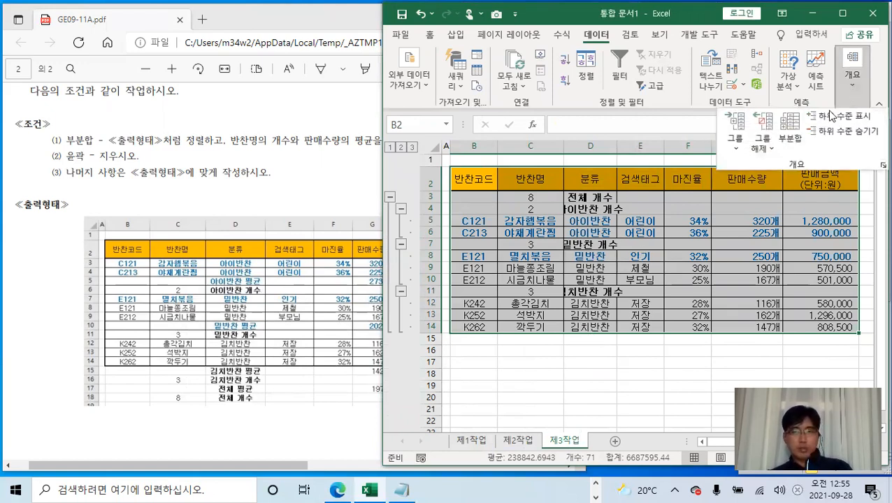
left_click(789, 131)
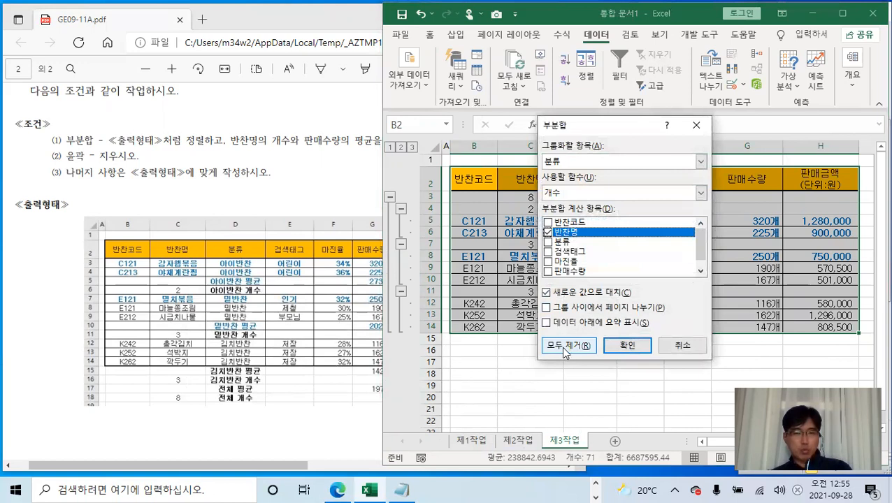
left_click(566, 346)
- Apply 반찬명 count (개수) subtotals grouped by 분류 to the table, with the summary placed below the data (데이터 아래에 요약 표시)
mouse_move(447, 179)
left_mouse_down()
mouse_move(727, 217)
mouse_move(776, 278)
left_mouse_up()
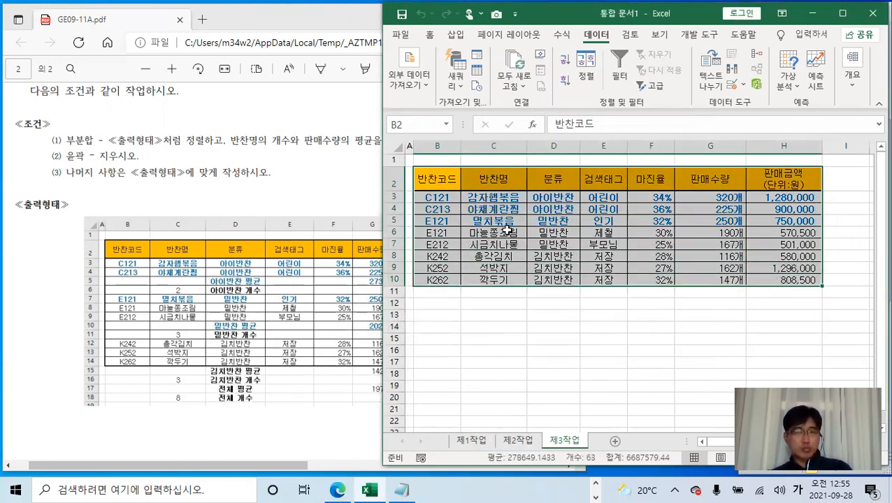
left_click(852, 73)
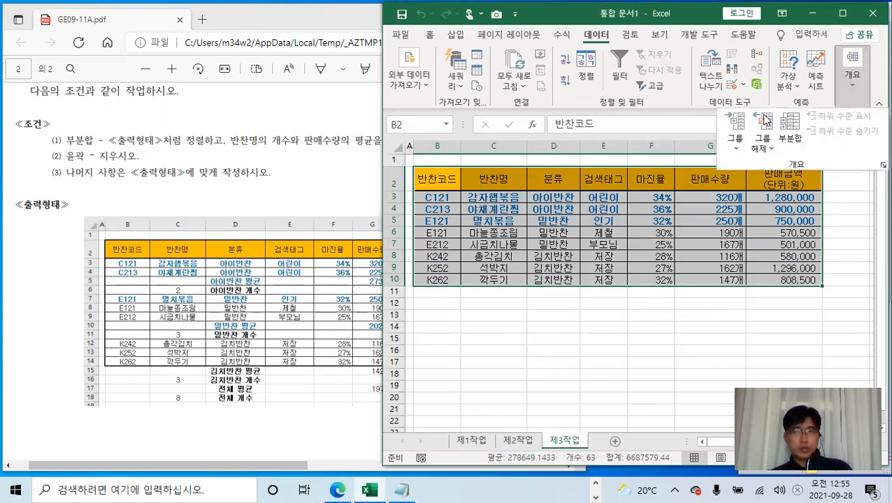
left_click(790, 128)
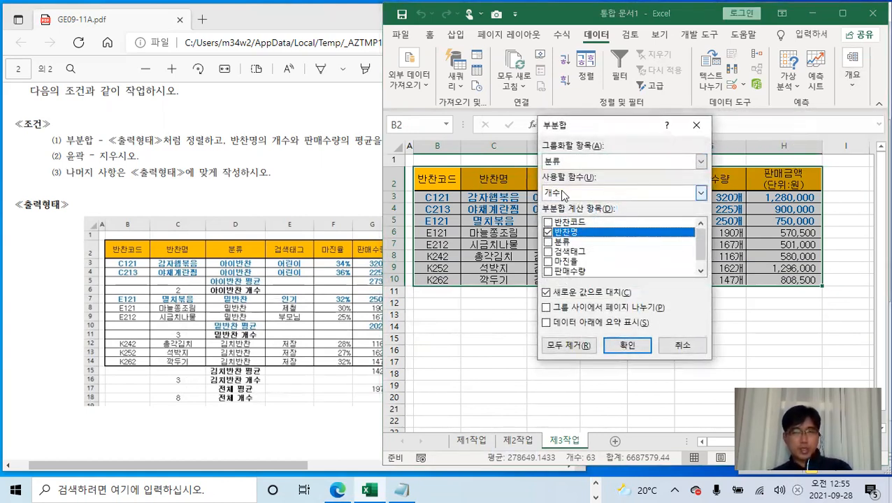
left_click(548, 323)
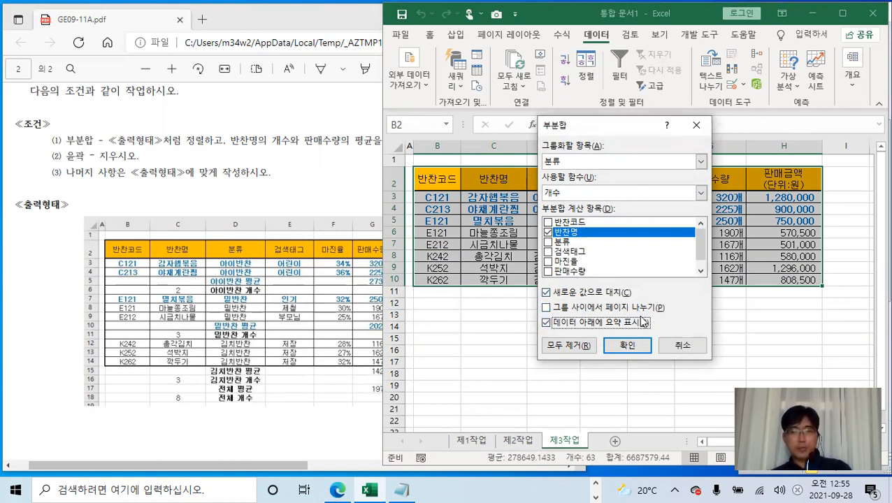
left_click(627, 345)
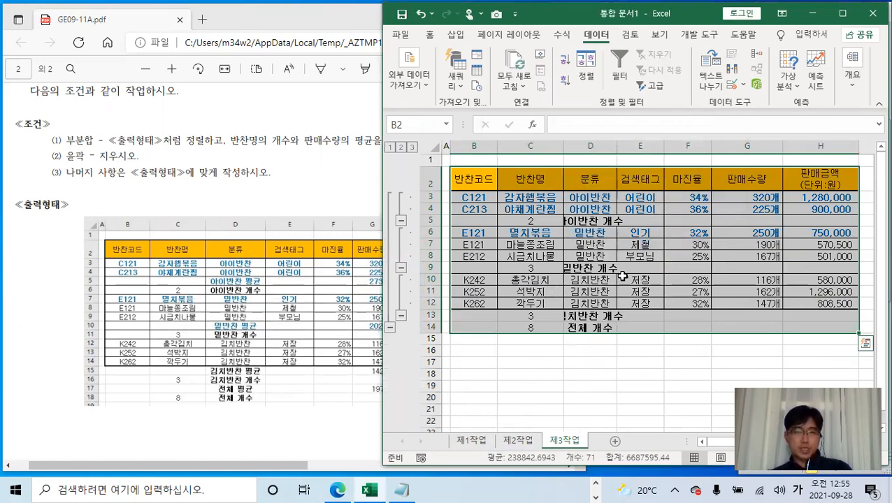
- Set up a second subtotal with 판매수량 as the only calculated field instead of 반찬명 and 평균 as the function
left_click(850, 85)
left_click(790, 128)
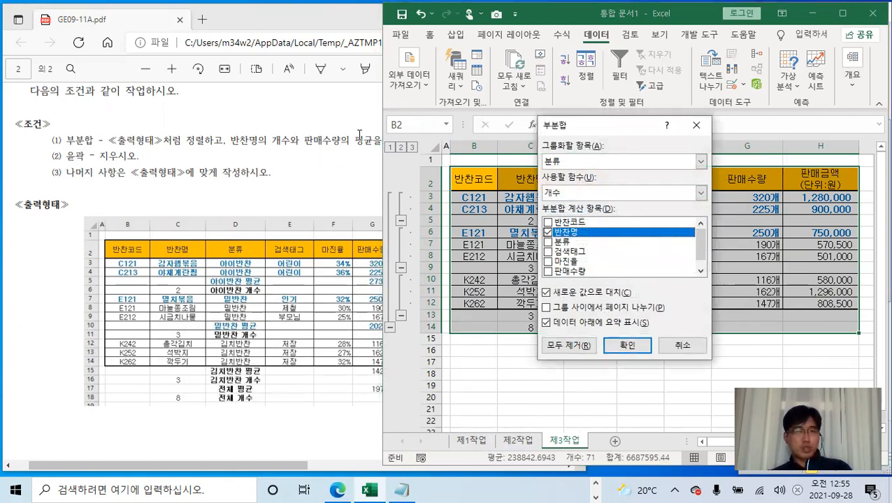
left_click(548, 232)
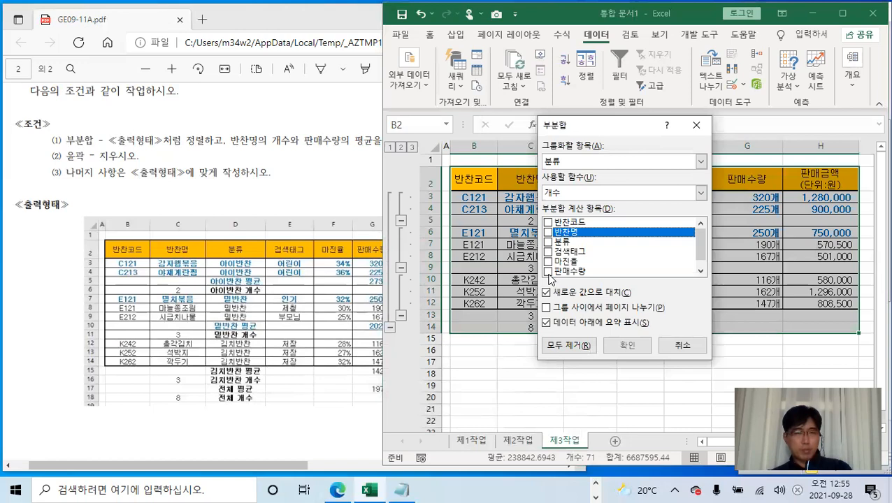
left_click(549, 272)
left_click(568, 193)
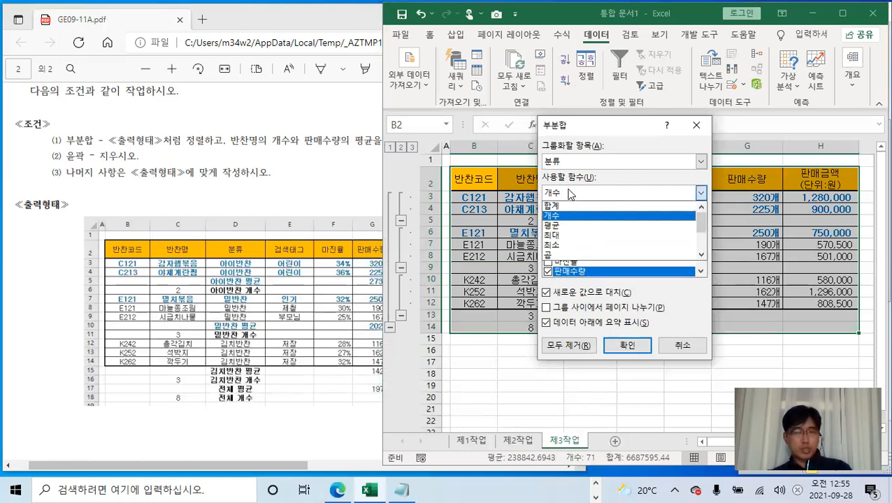
left_click(559, 227)
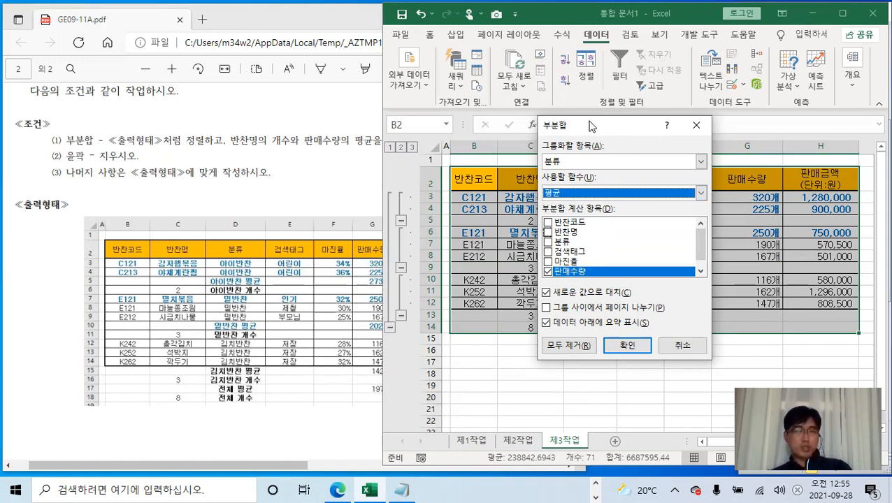
- Turn off replacing the current subtotals (새로운 값으로 대치) and apply the 판매수량 average subtotals
left_click_drag(593, 126, 724, 51)
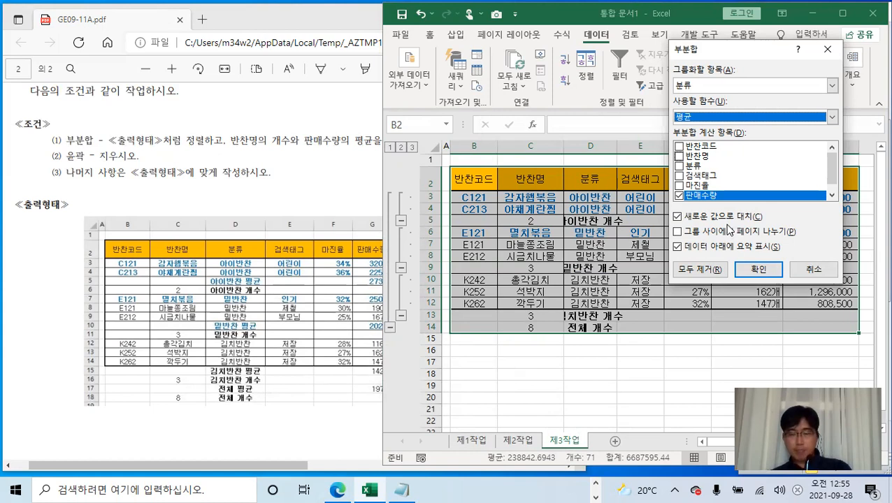
left_click(679, 217)
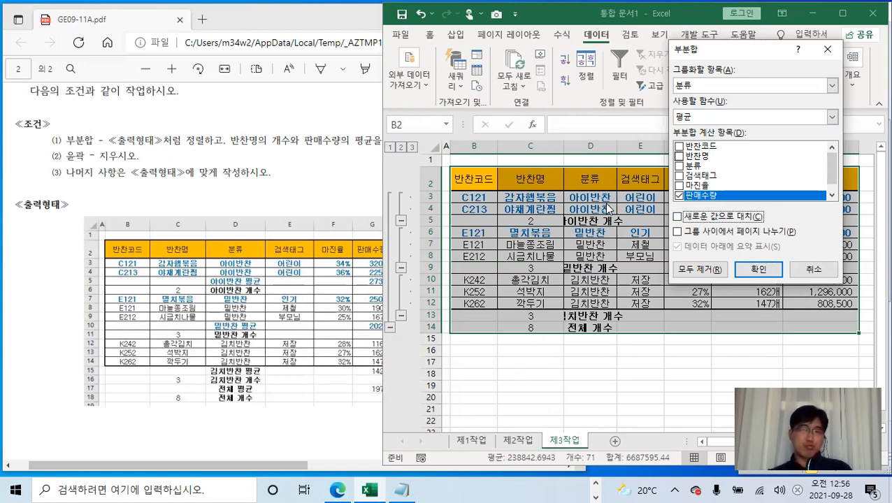
left_click(759, 269)
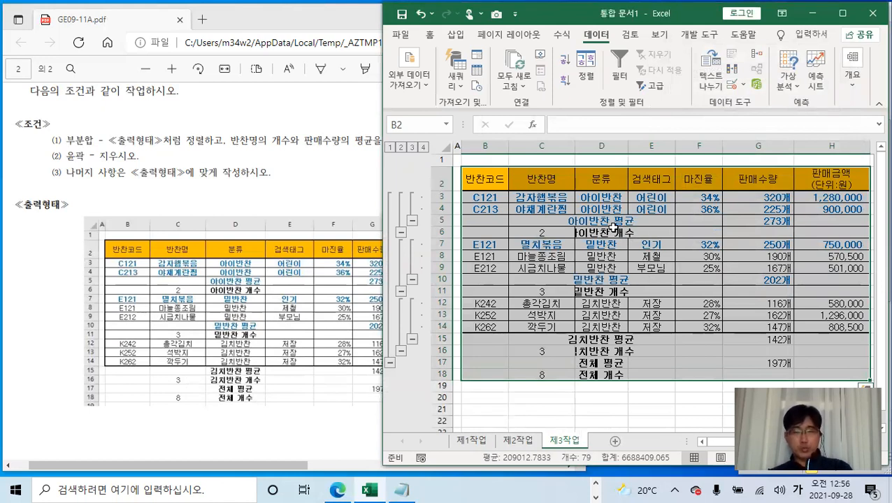
- Auto-fit the width of the 분류 column and clear the outline (개요 지우기) from the subtotaled table
double_click(631, 147)
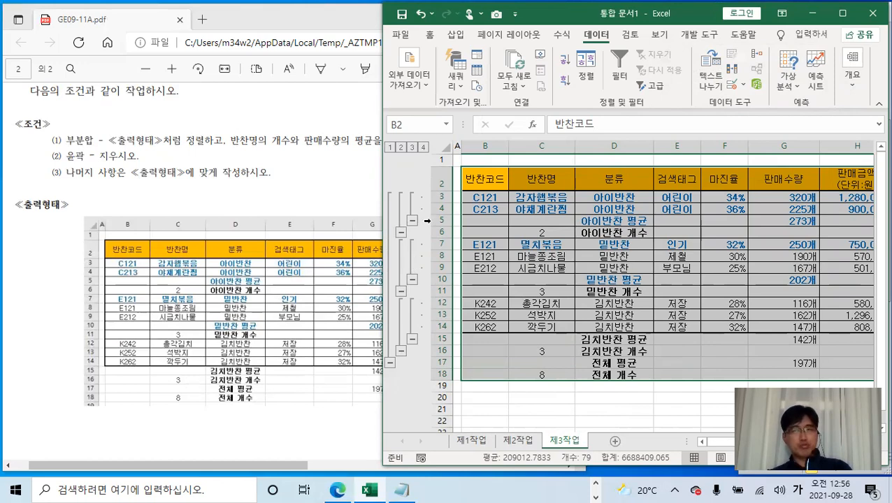
left_click(842, 13)
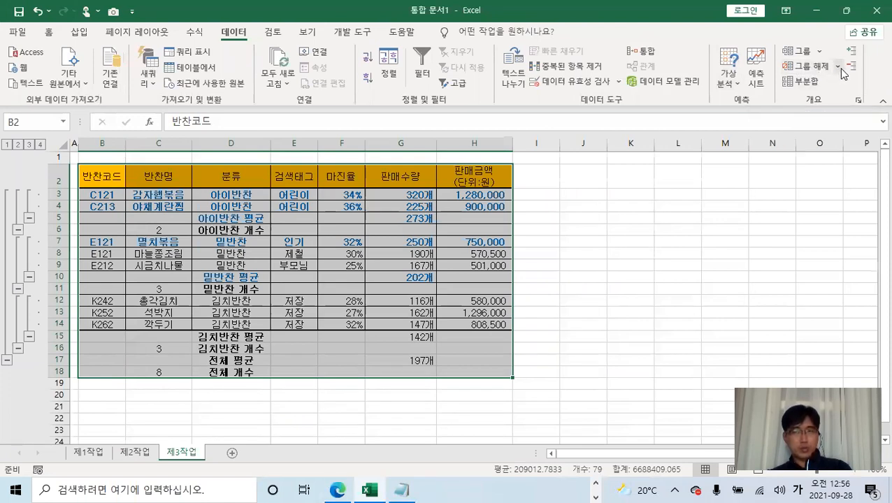
left_click(839, 68)
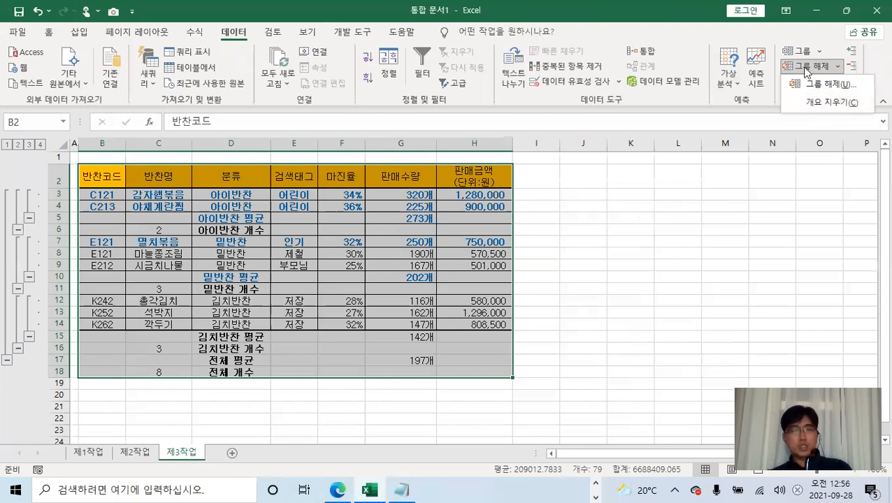
left_click(827, 104)
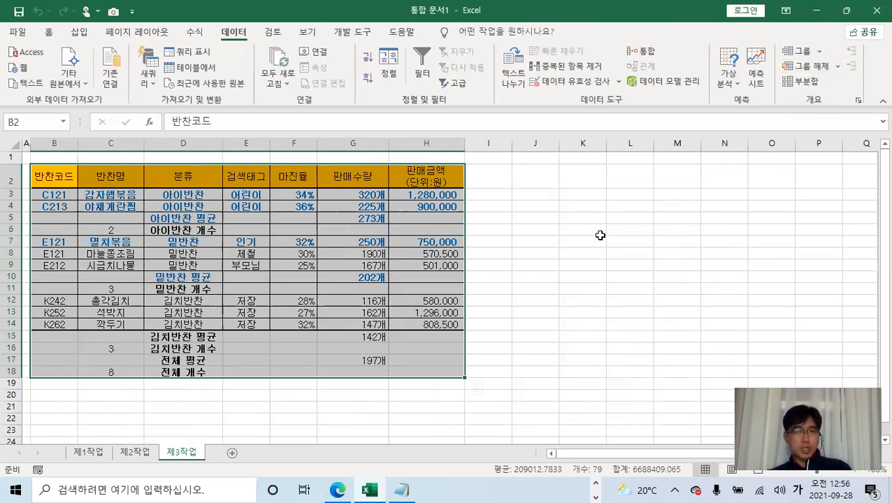
left_click(552, 240)
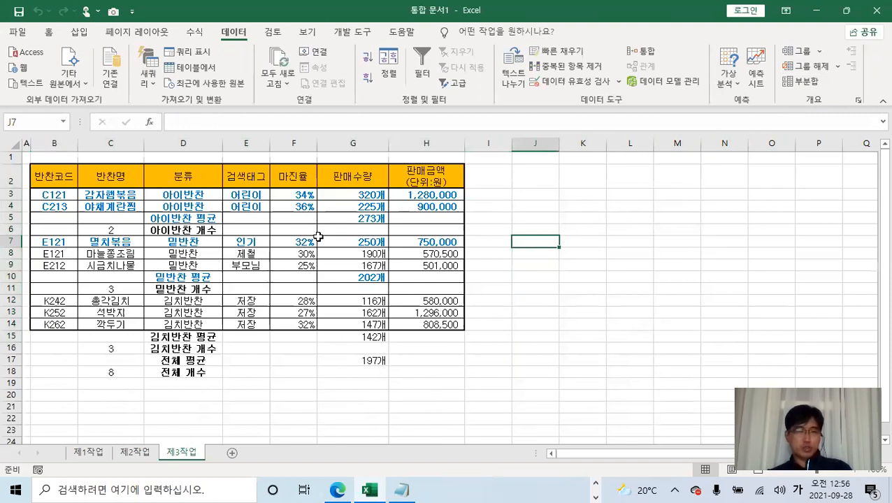
- Compare the subtotaled table on 제3작업 with the 출력형태 sample in the exam PDF, checking the subtotal rows and their cells
left_click(846, 10)
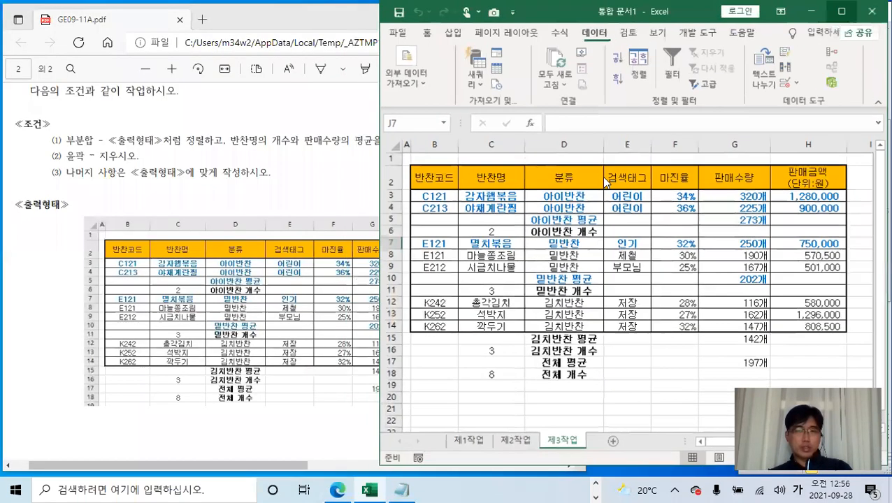
left_click(238, 320)
left_click(628, 297)
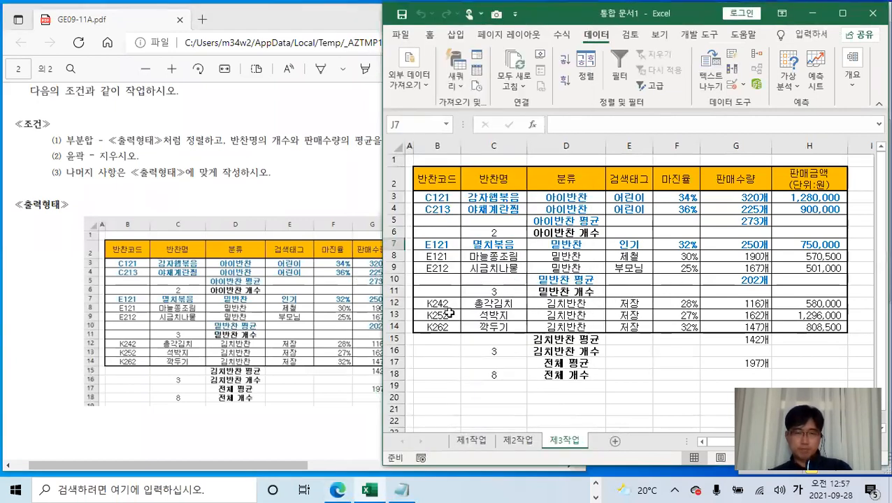
left_click(305, 328)
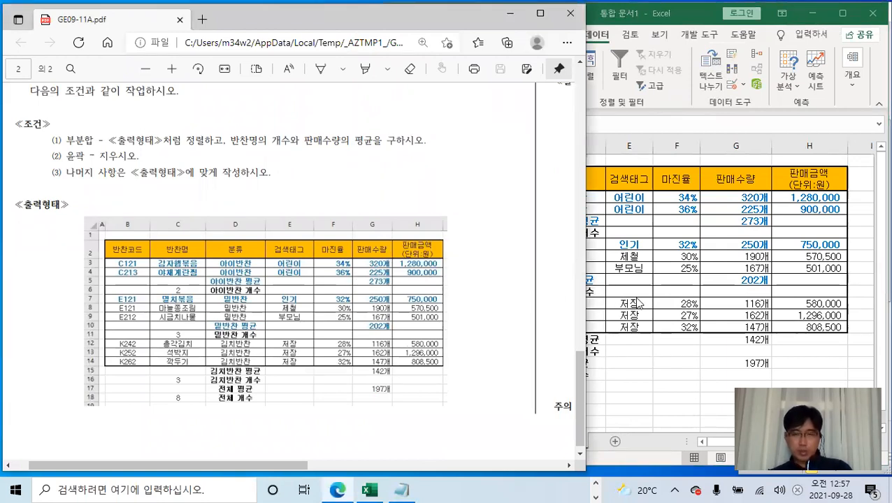
left_click(659, 287)
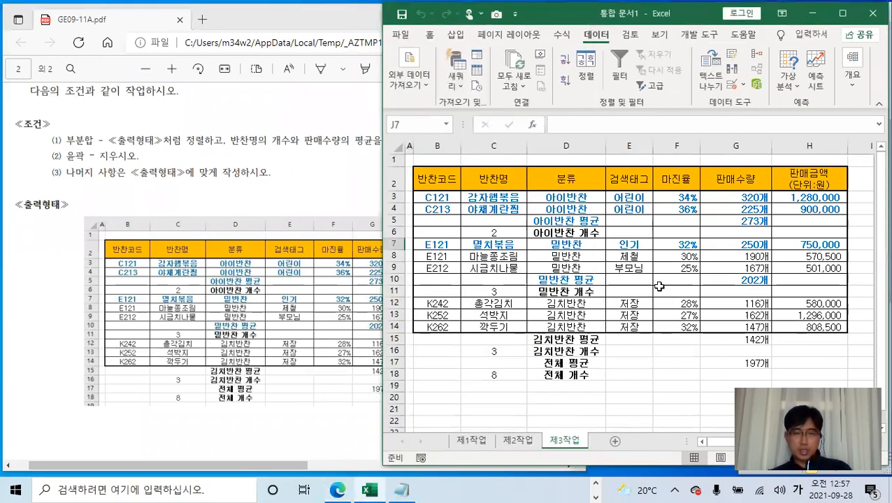
left_click(260, 290)
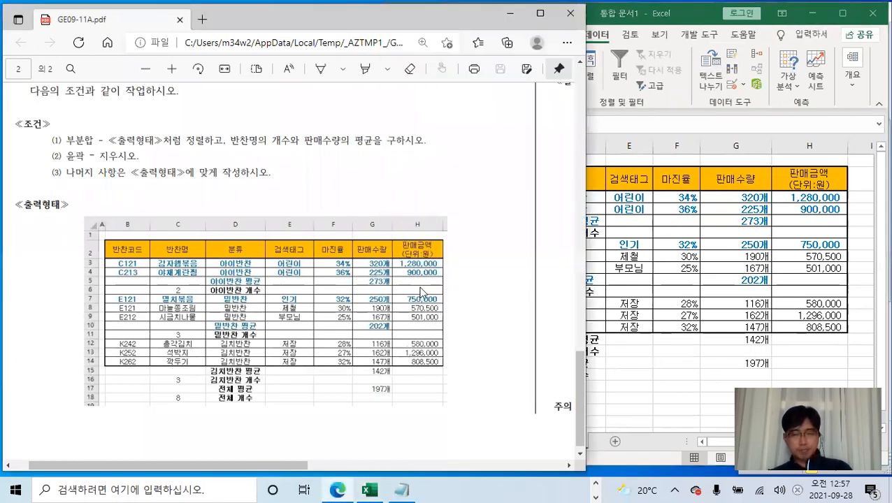
left_click(658, 299)
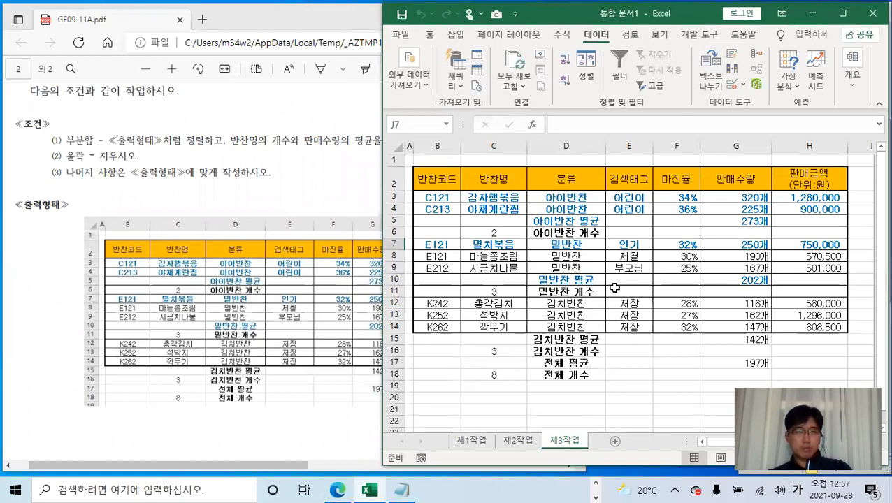
left_click(325, 310)
left_click(662, 260)
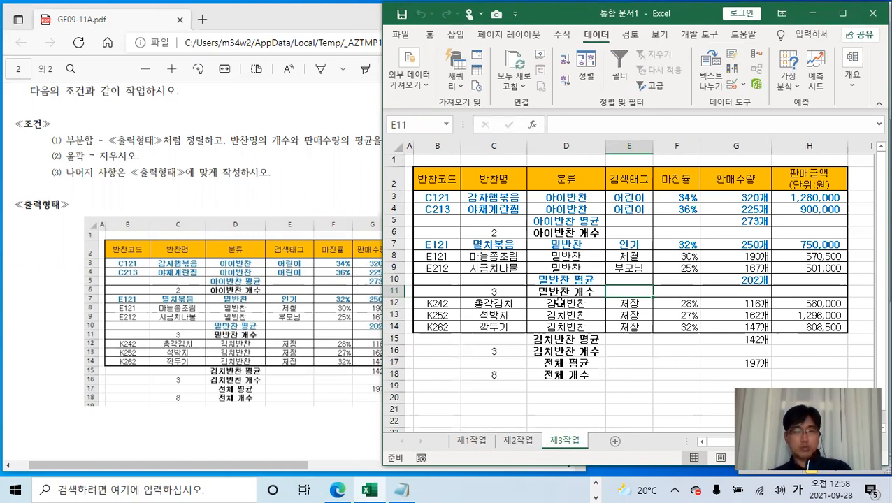
left_click(700, 281)
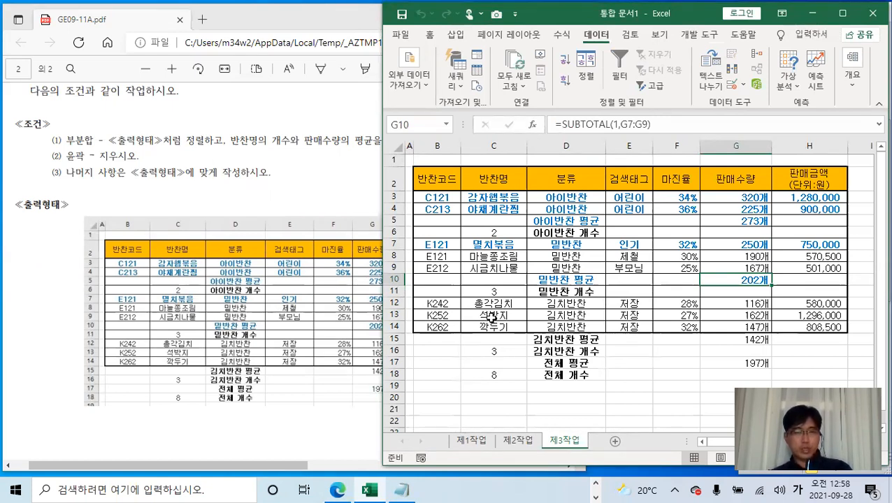
left_click(565, 293)
left_click(629, 276)
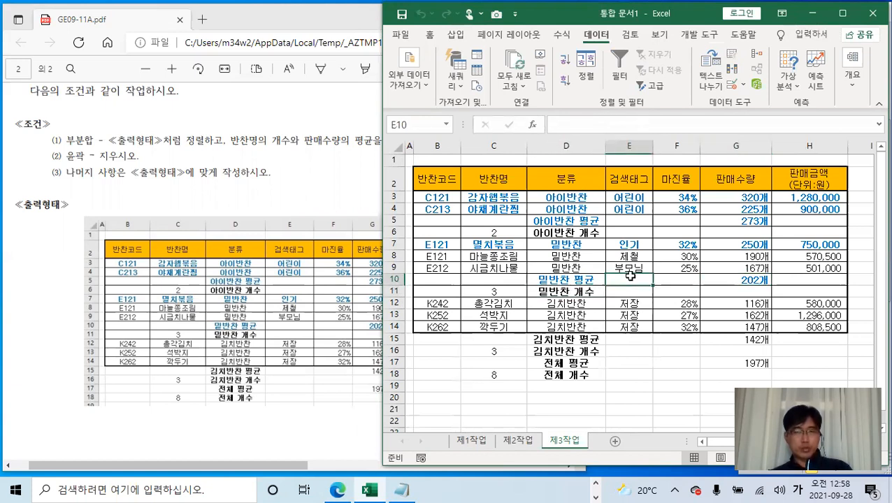